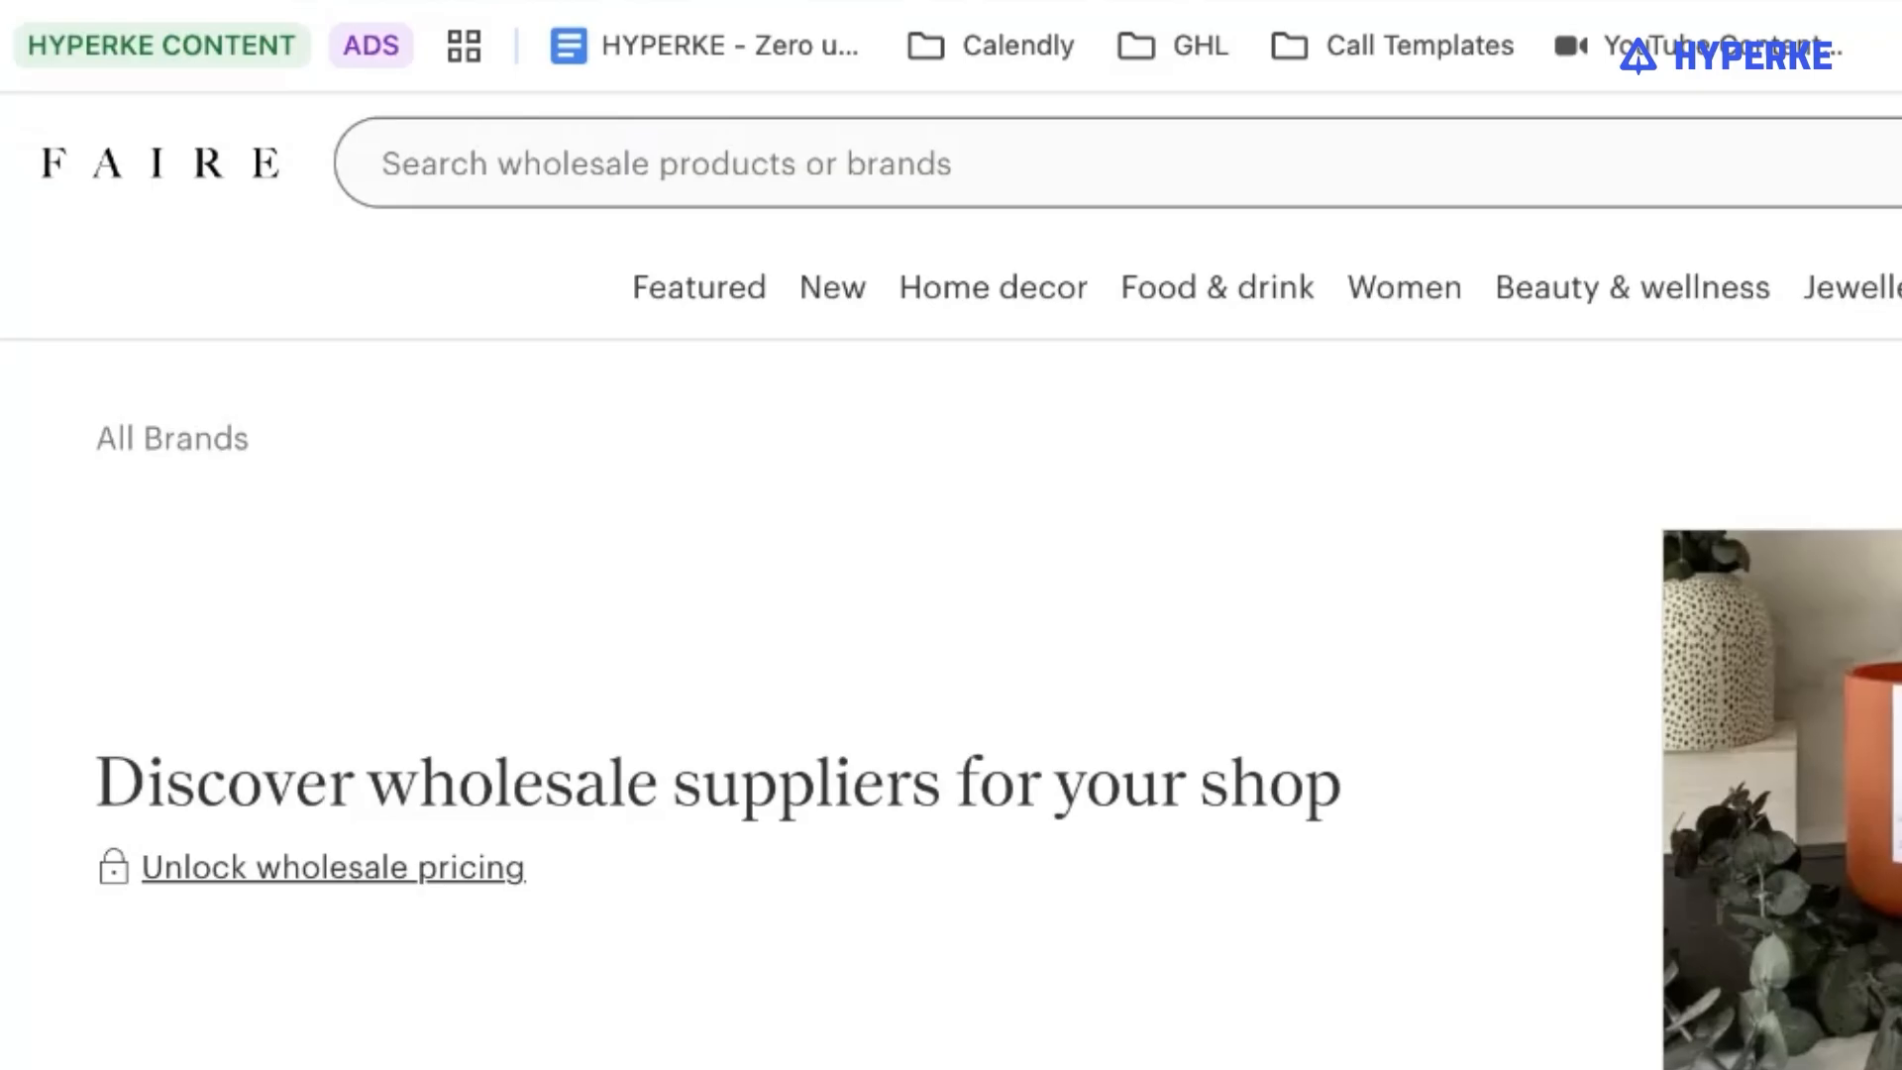
scroll(1488, 759, down, 10)
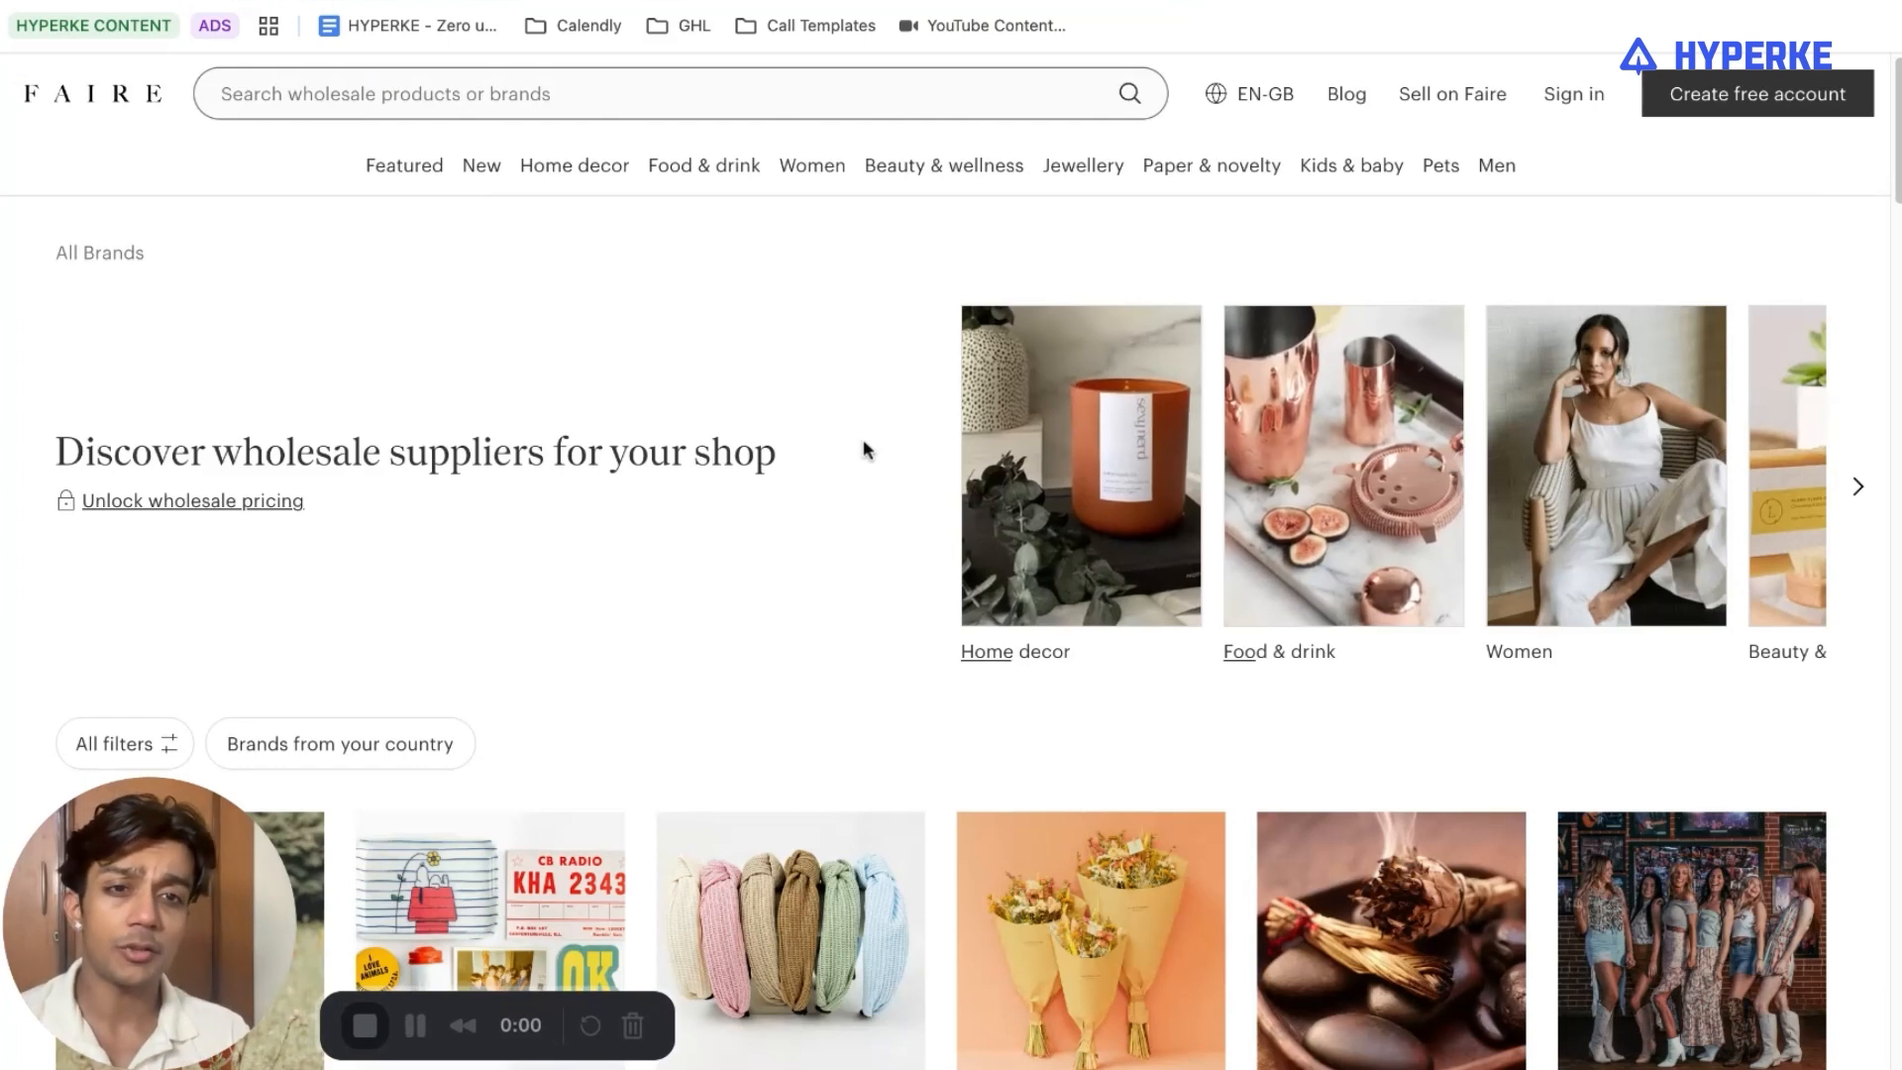
scroll(866, 446, down, 5)
click(1254, 195)
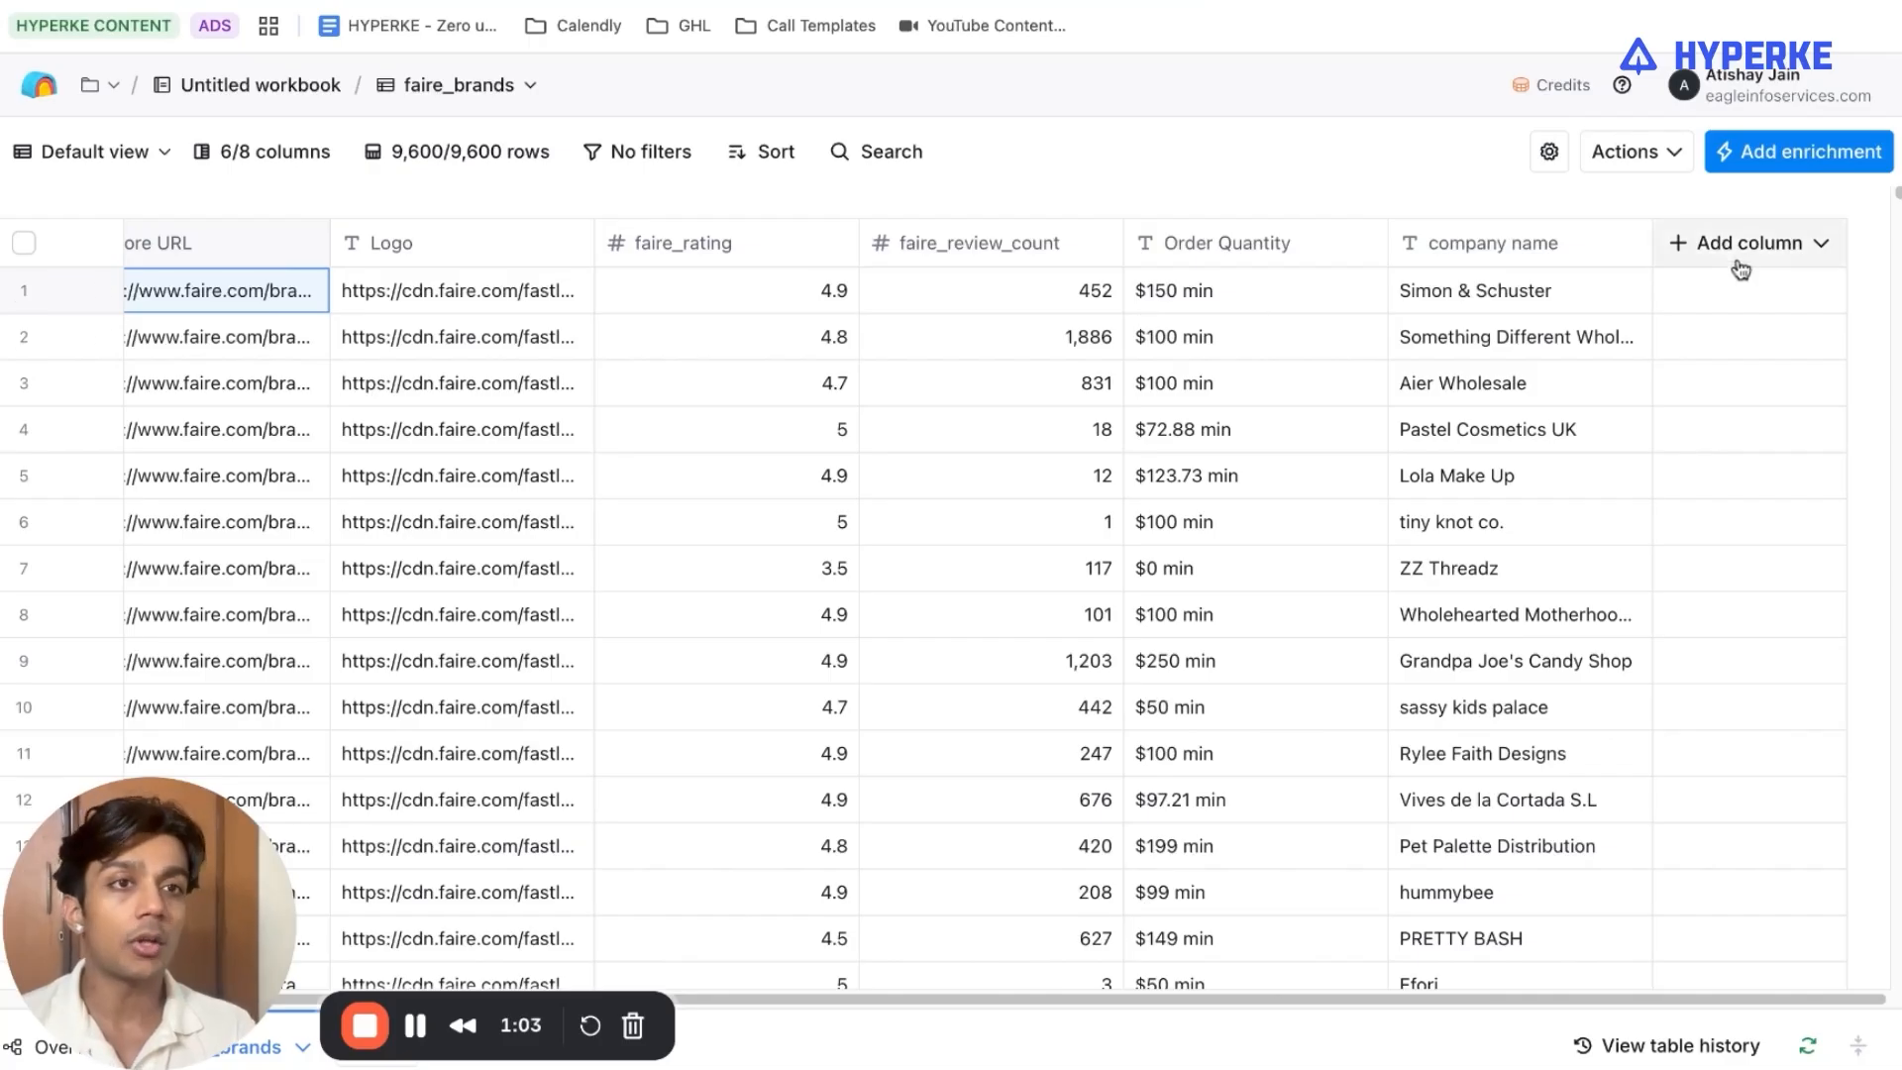
Add a custom waterfall column to the faire_brands table with URL as its data type.
click(1749, 243)
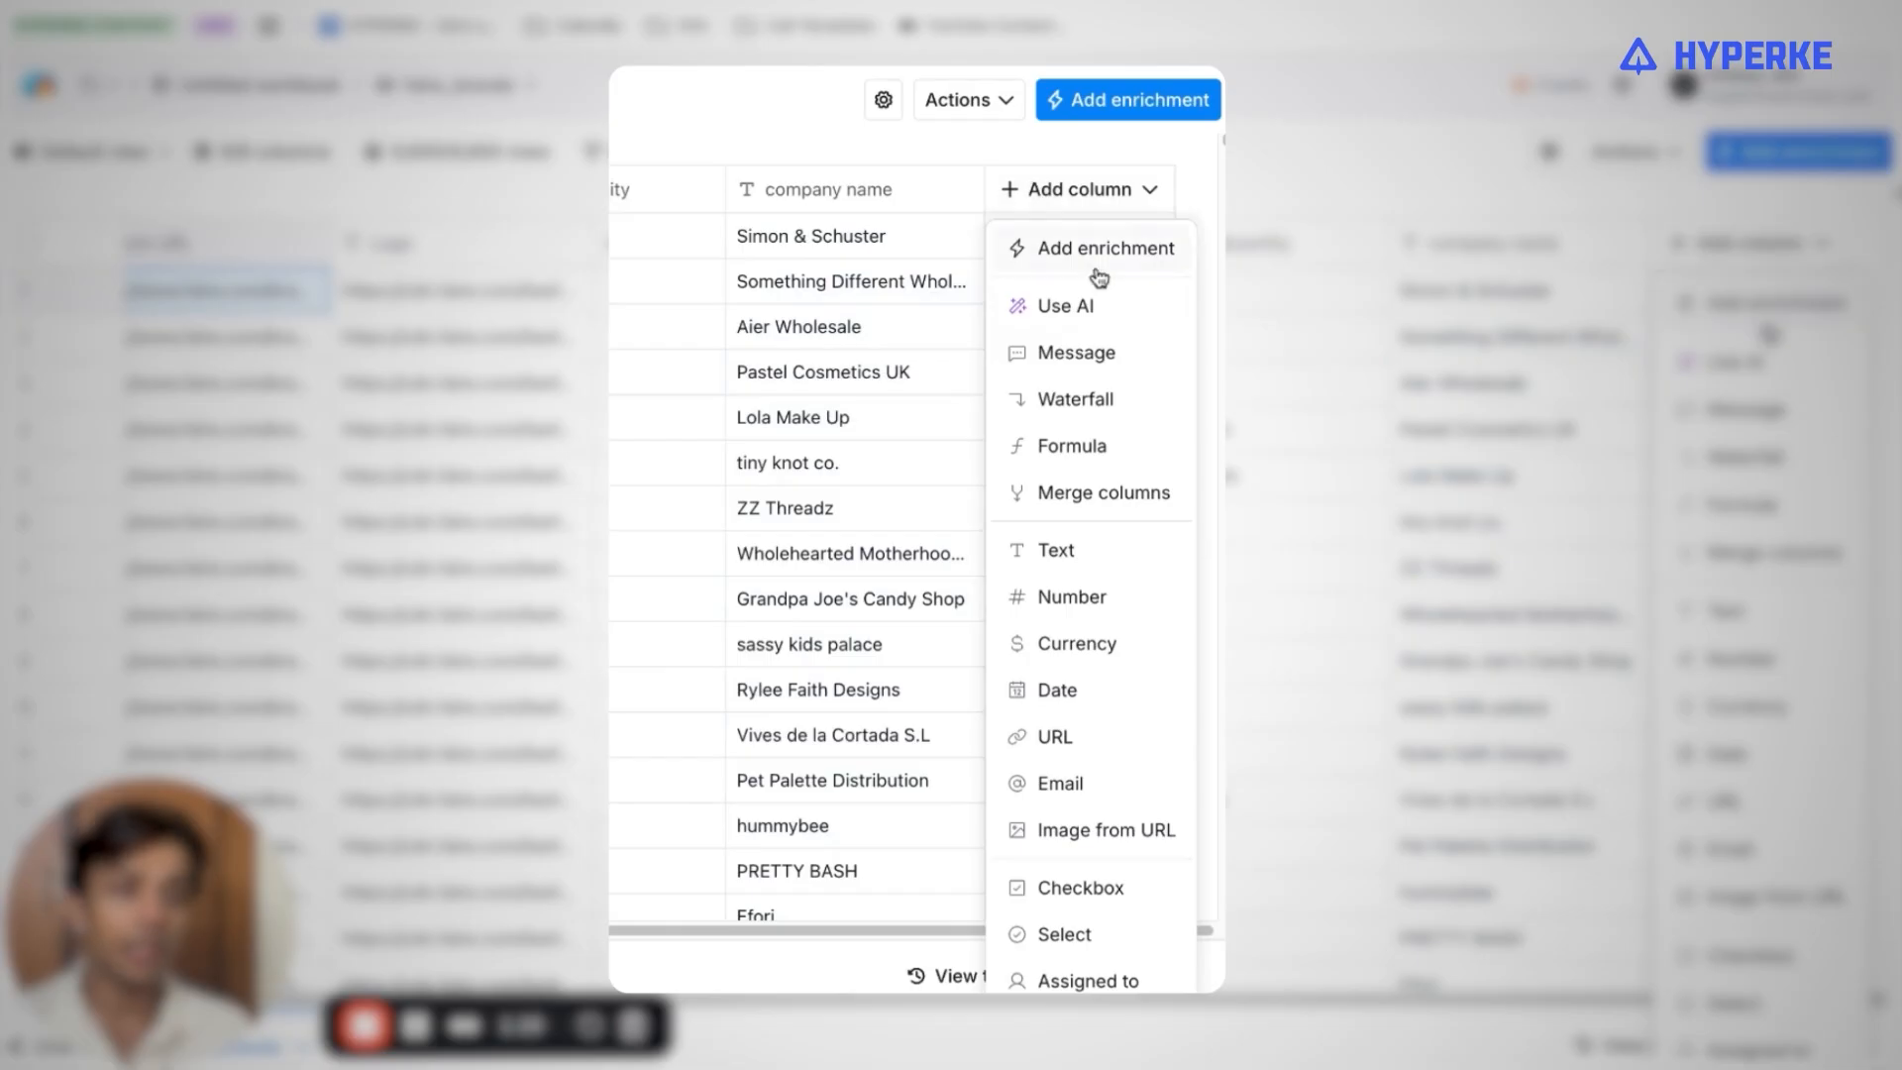
click(1761, 451)
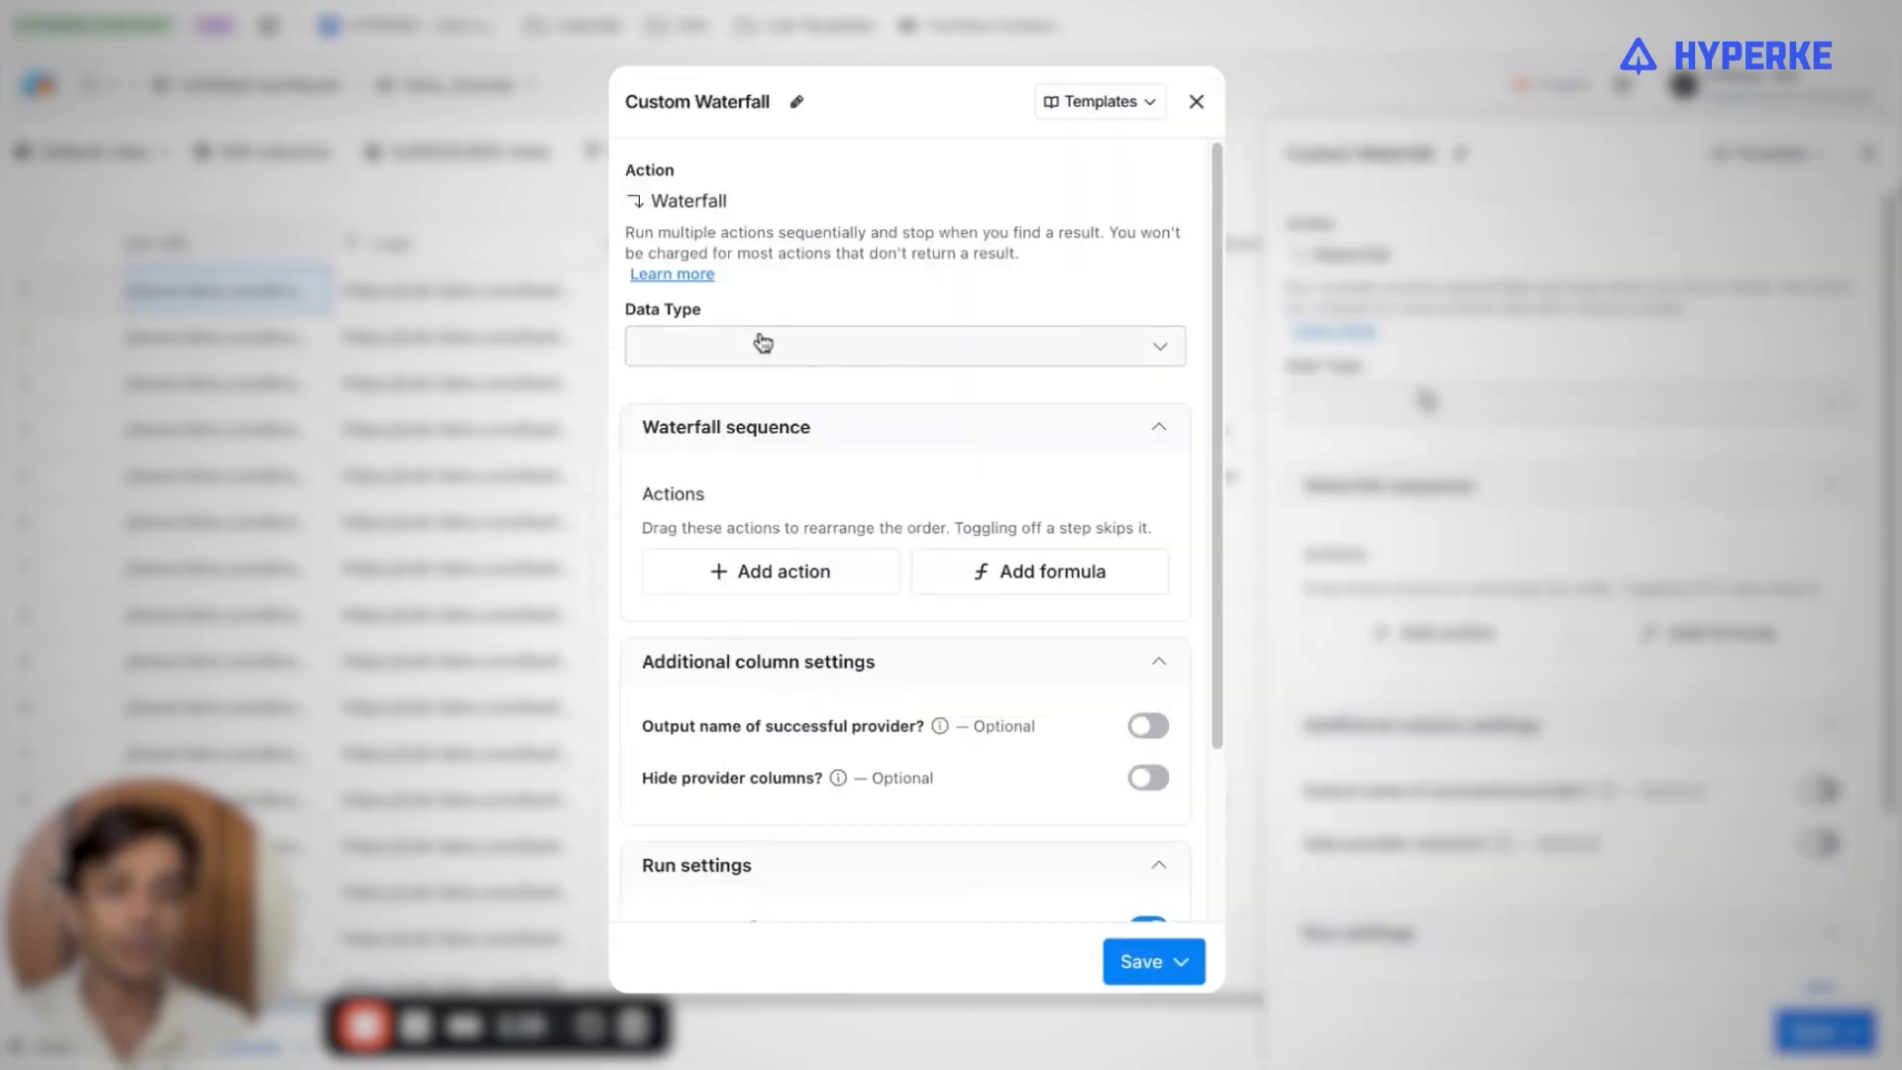
click(763, 343)
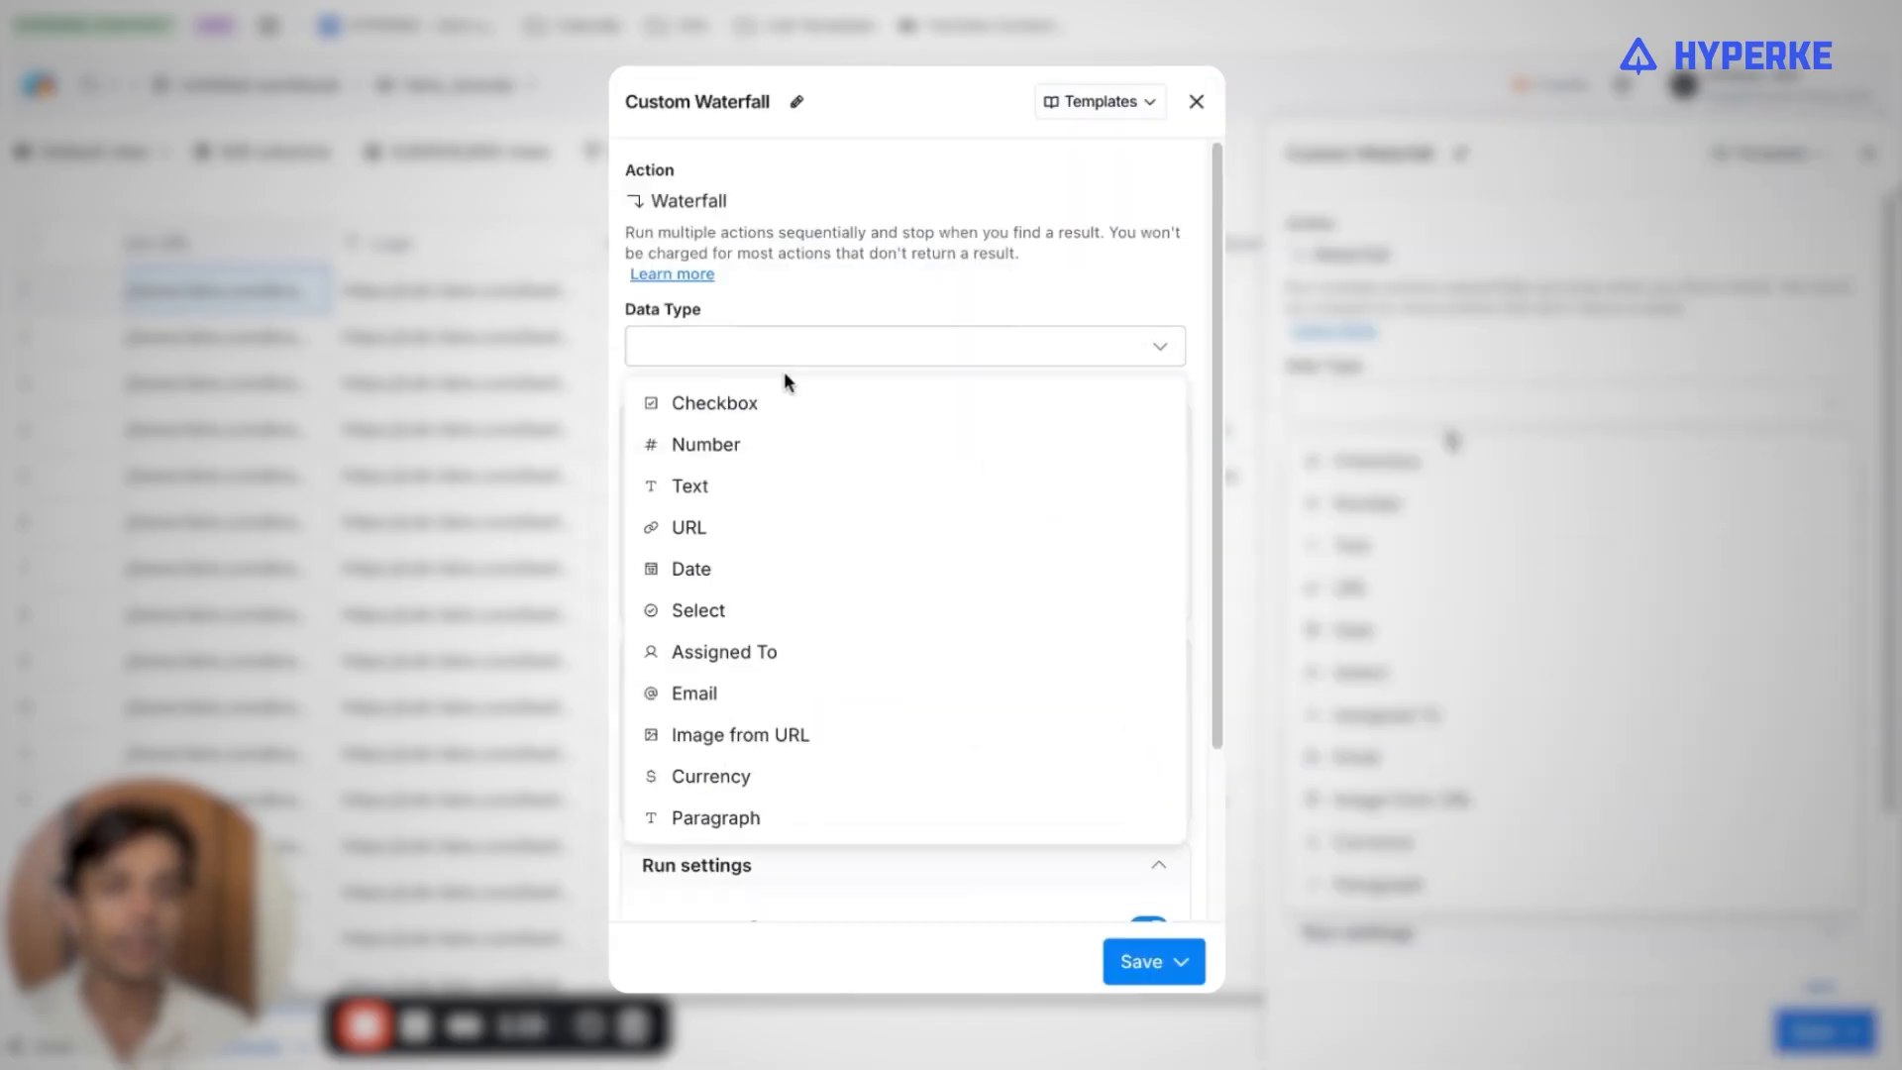
click(682, 528)
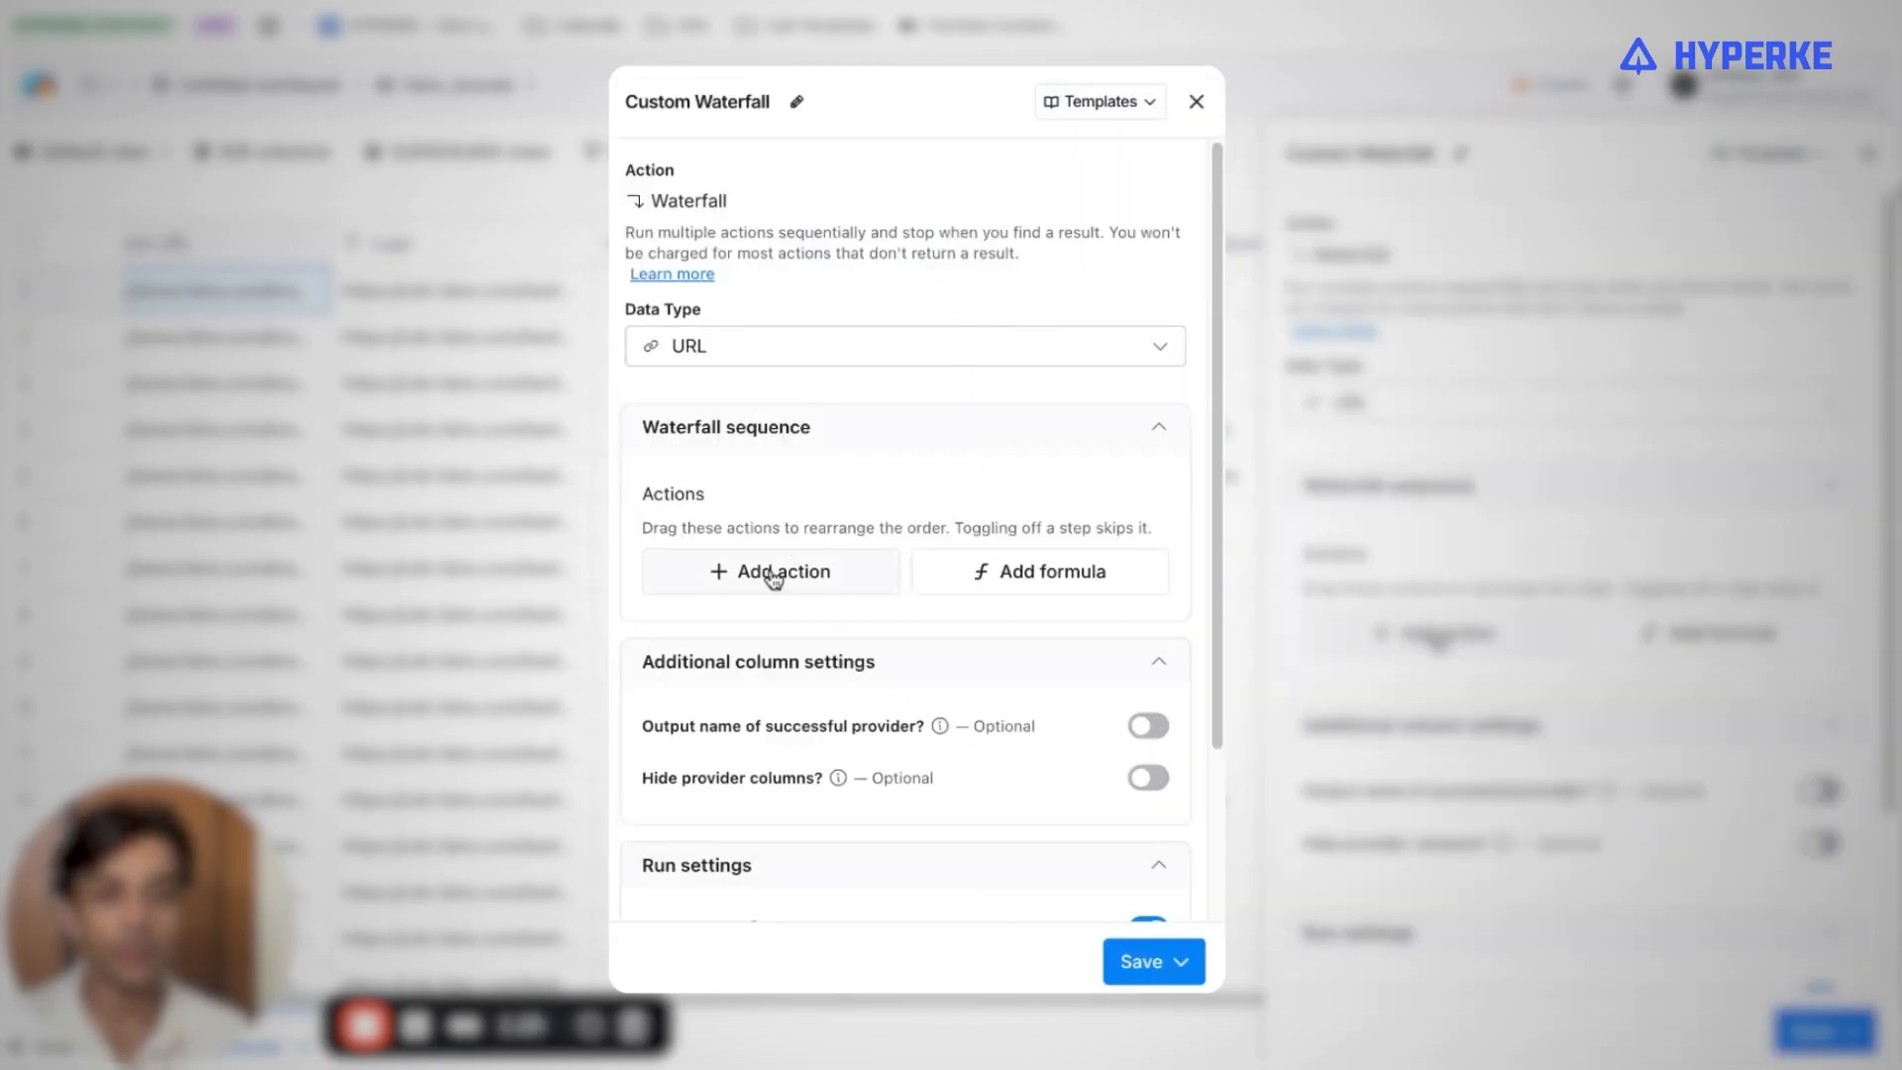
Search for "clearbit" and add its Find Domain from Company Name action to the waterfall sequence.
click(774, 576)
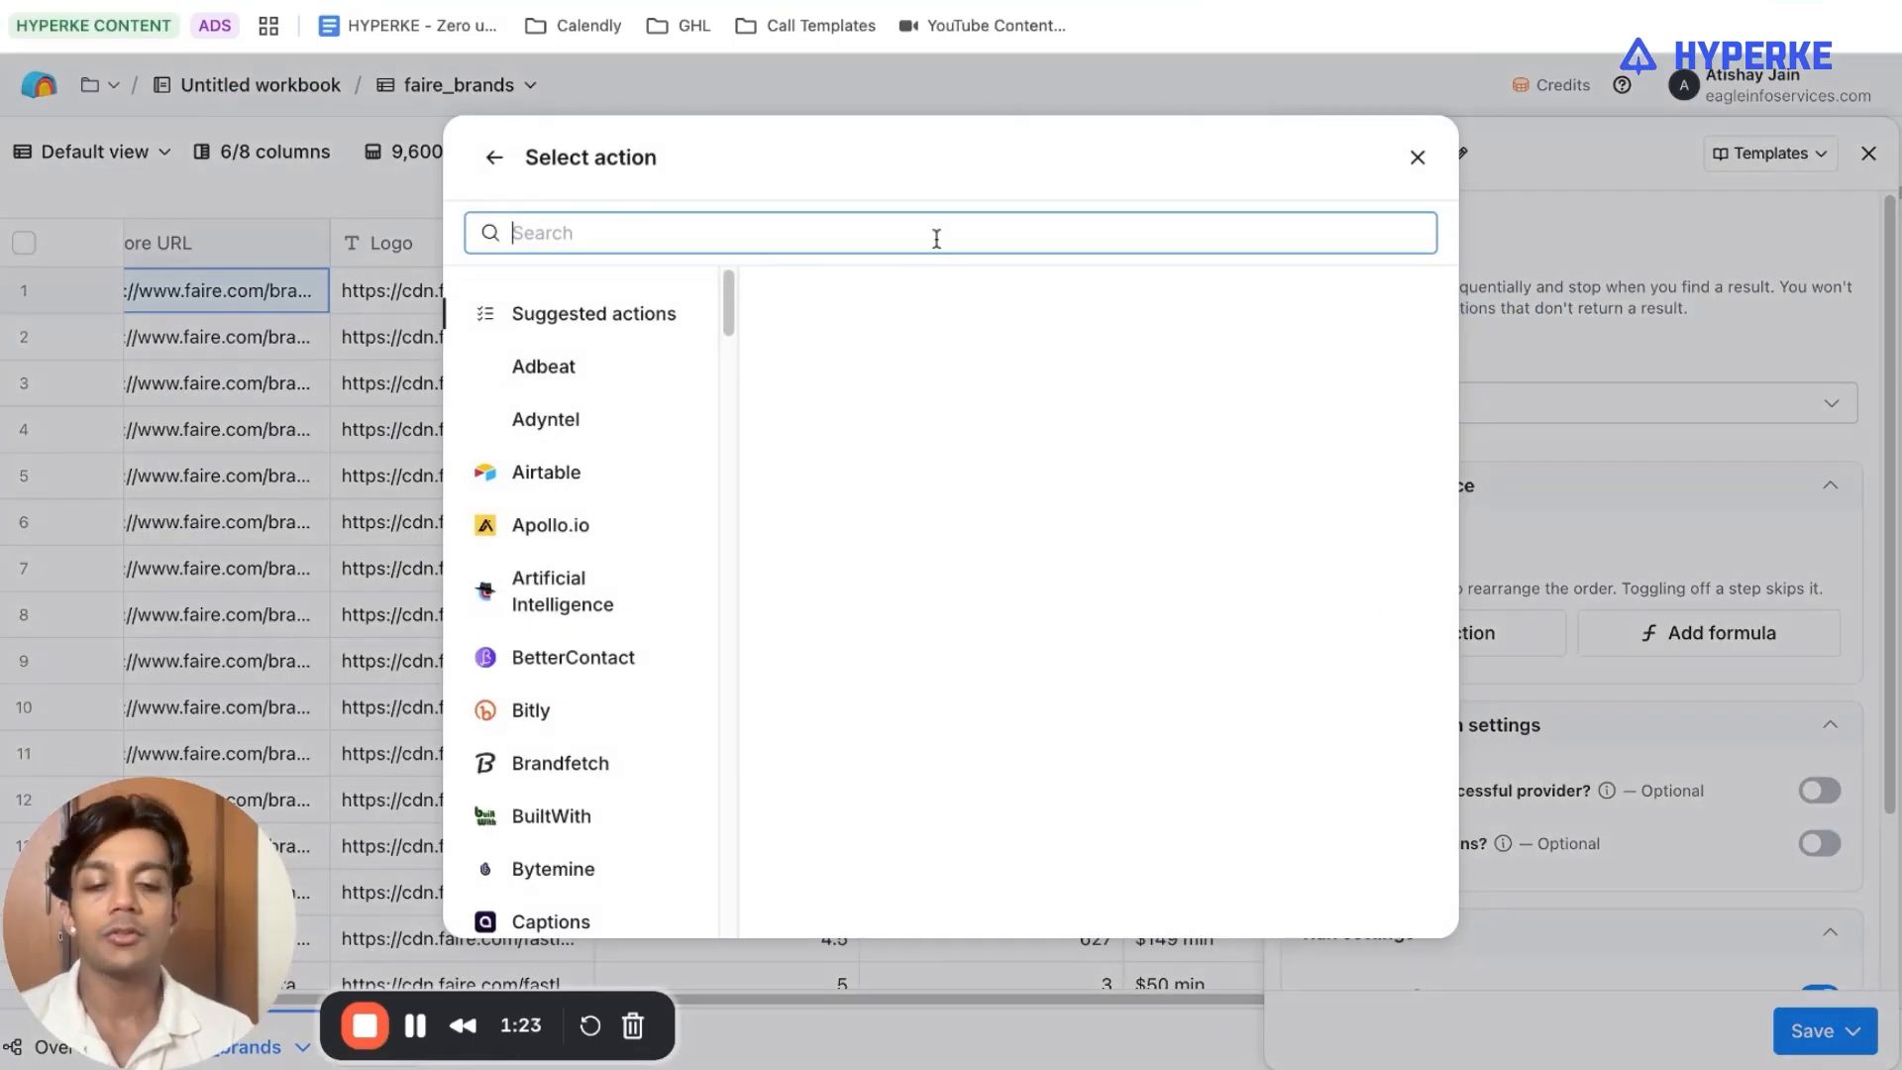
text(clearbit)
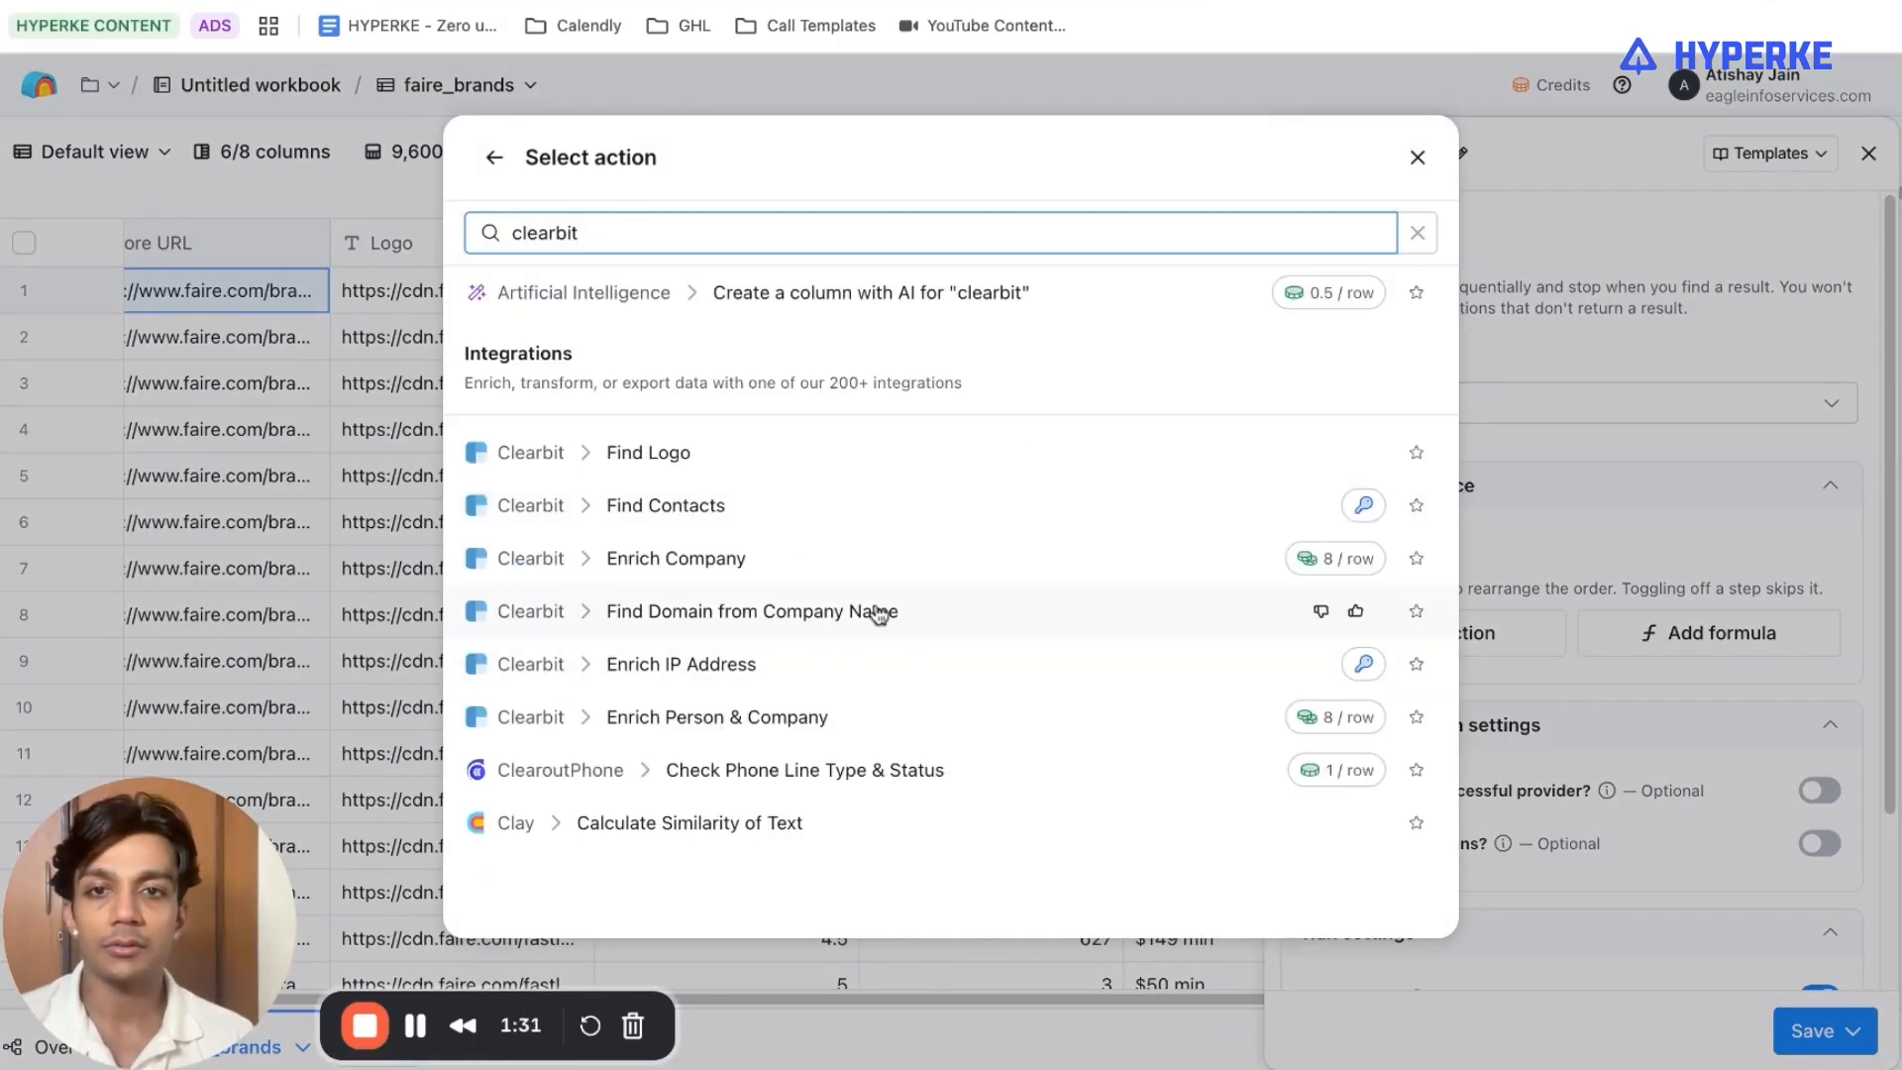
click(851, 619)
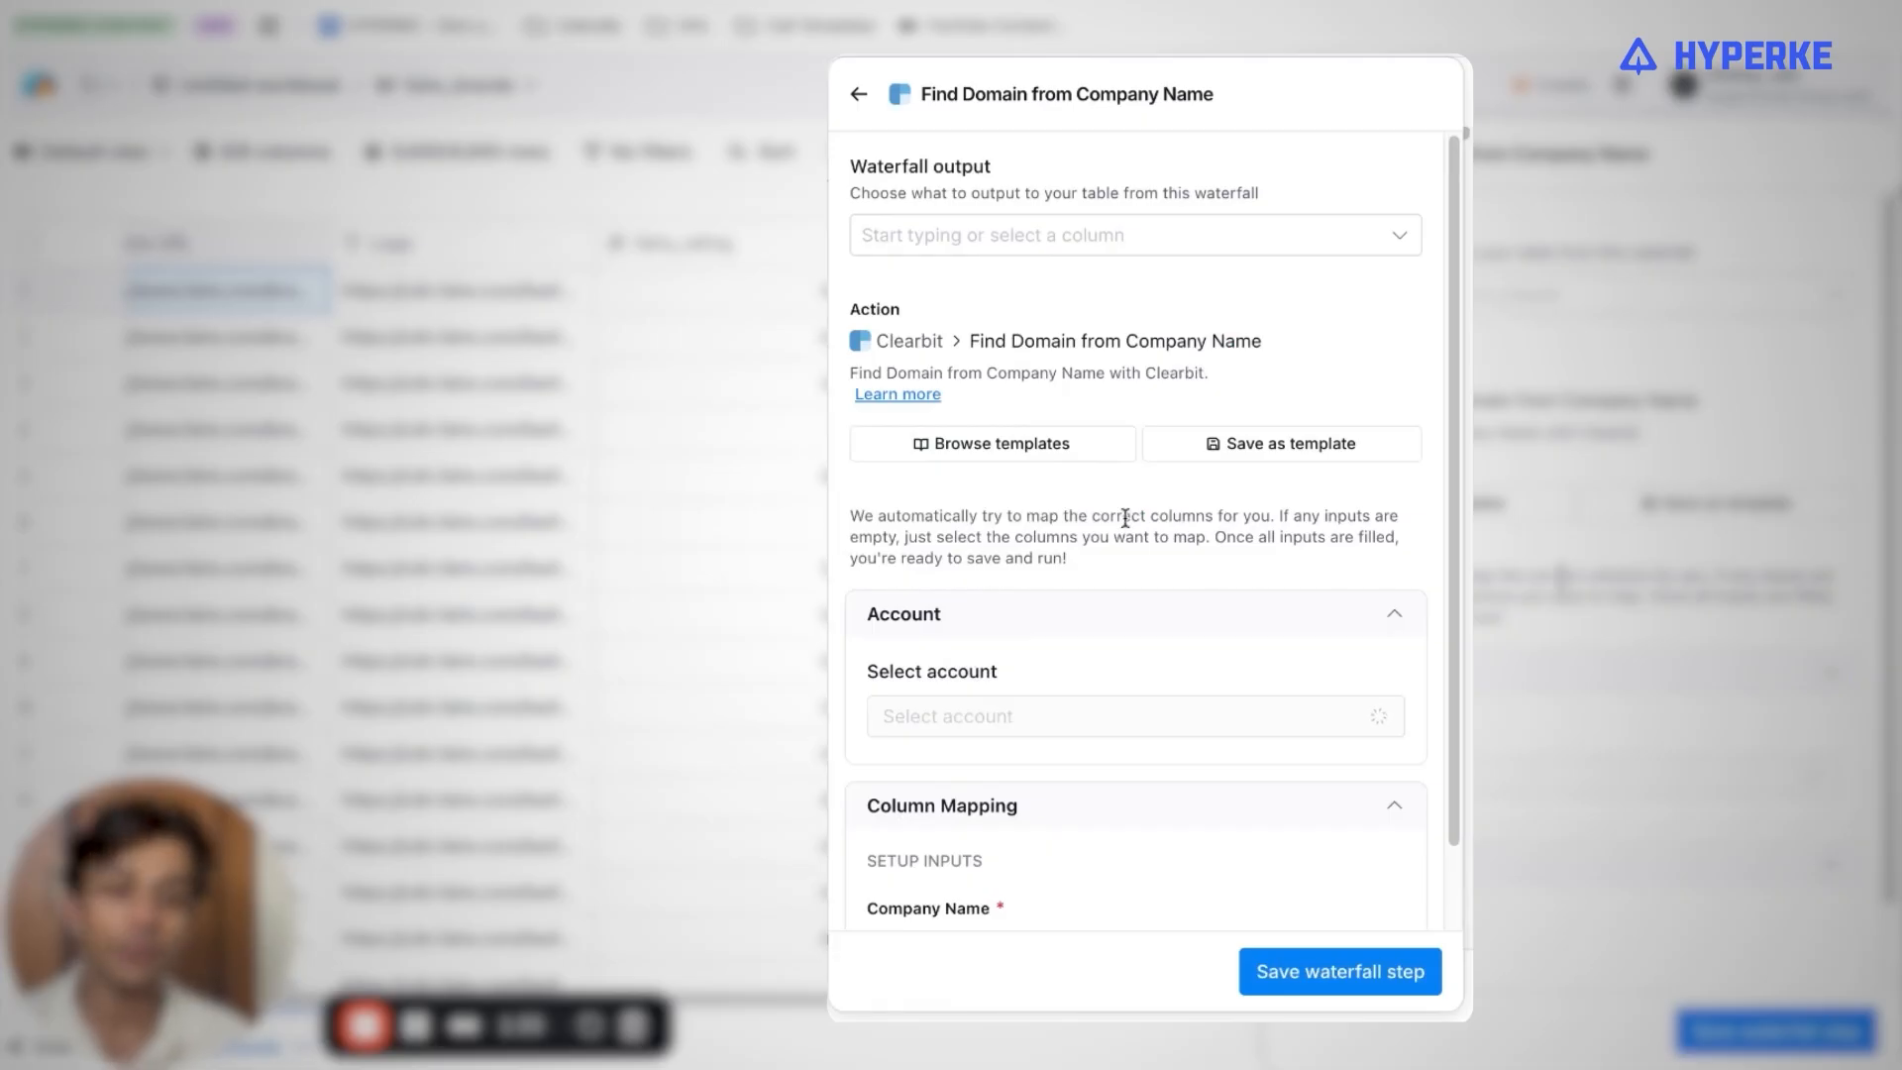
Check the Clearbit action's company name mapping, set its waterfall output to domain, and save the waterfall step.
scroll(1009, 655, down, 1)
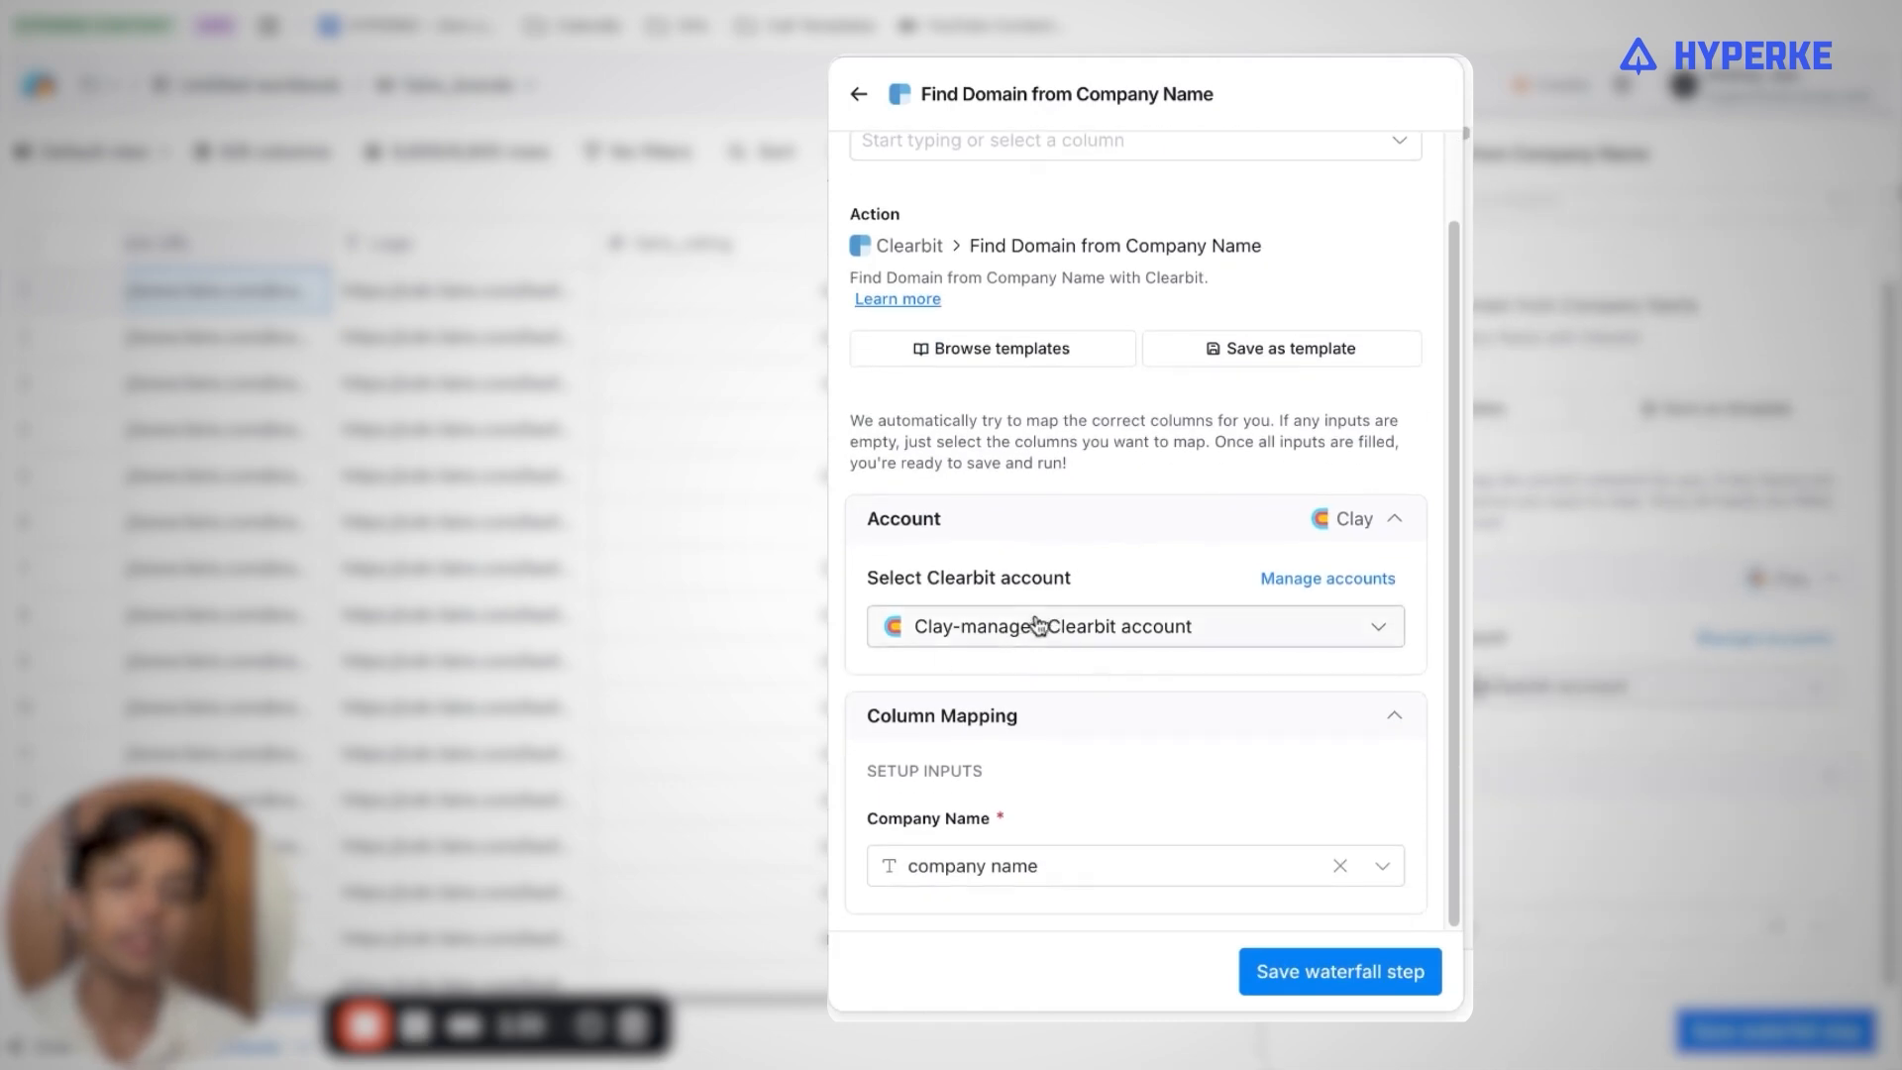
mouse_move(983, 864)
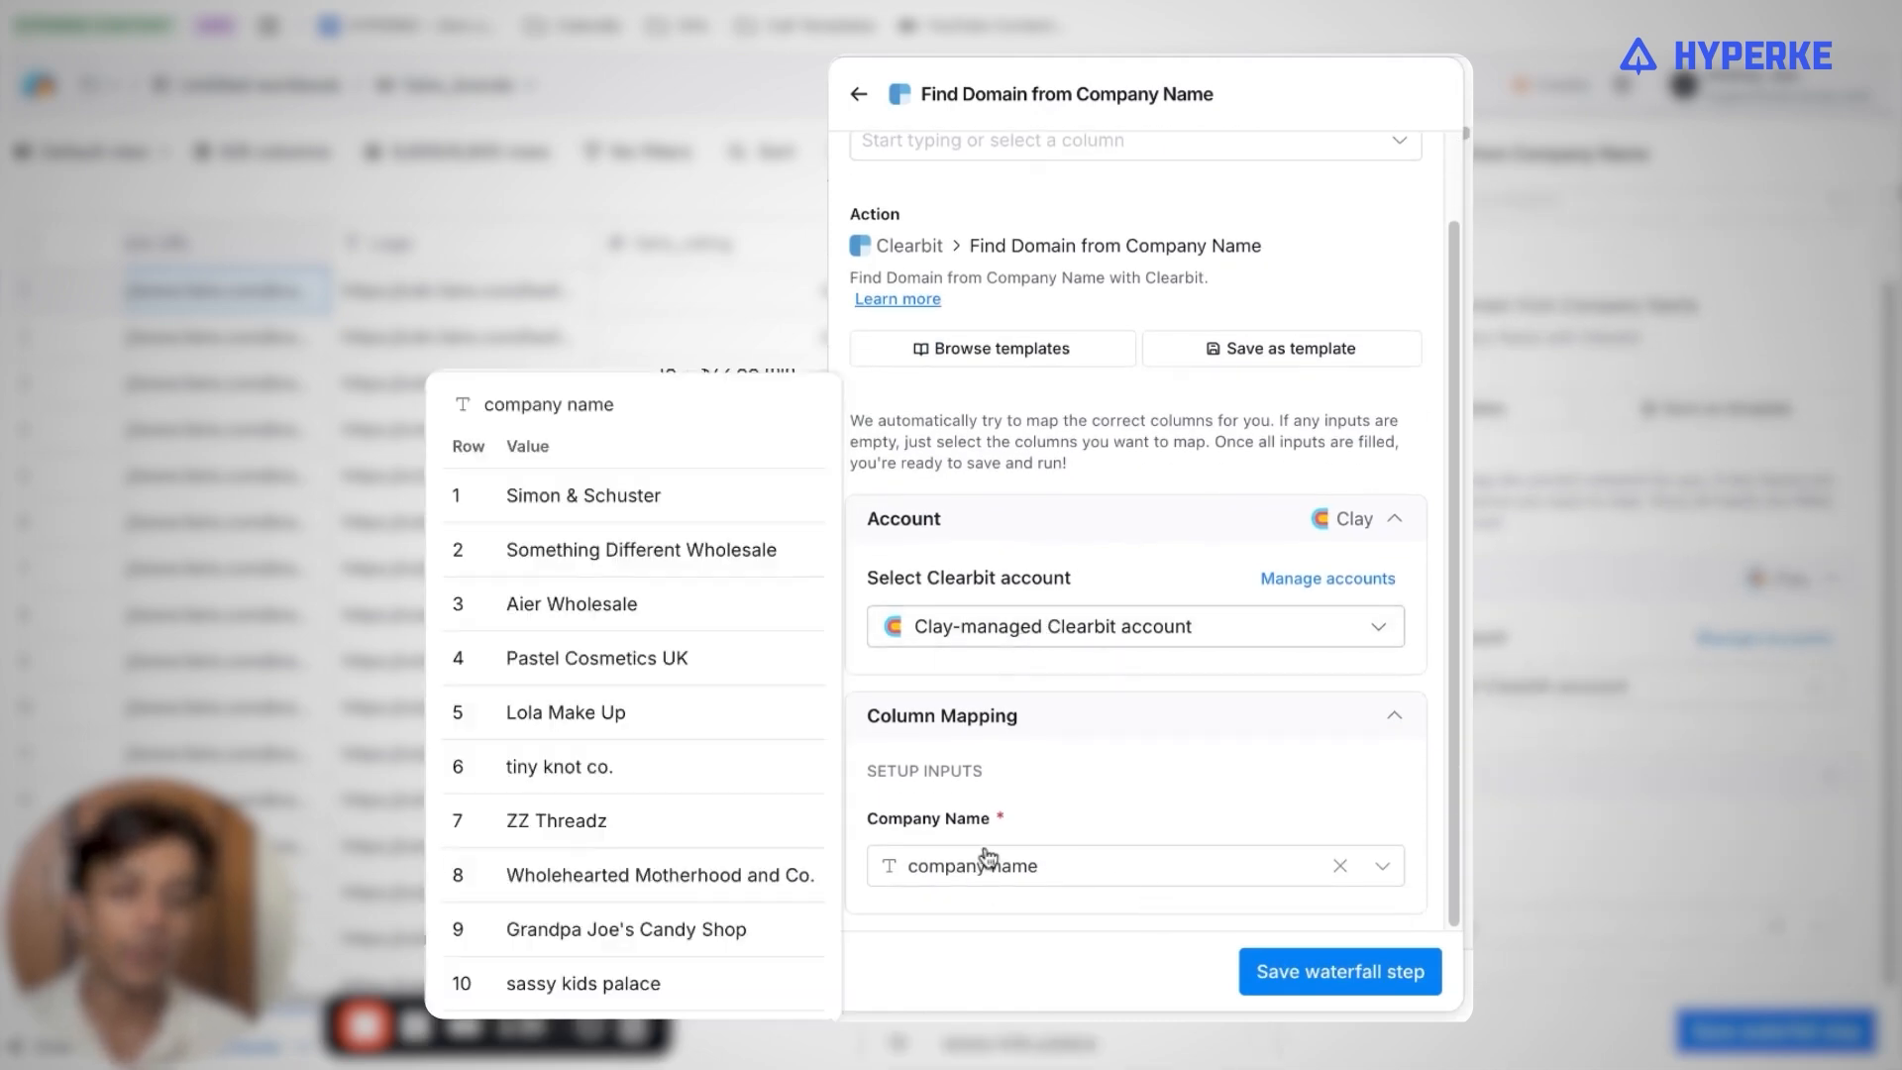
click(1348, 971)
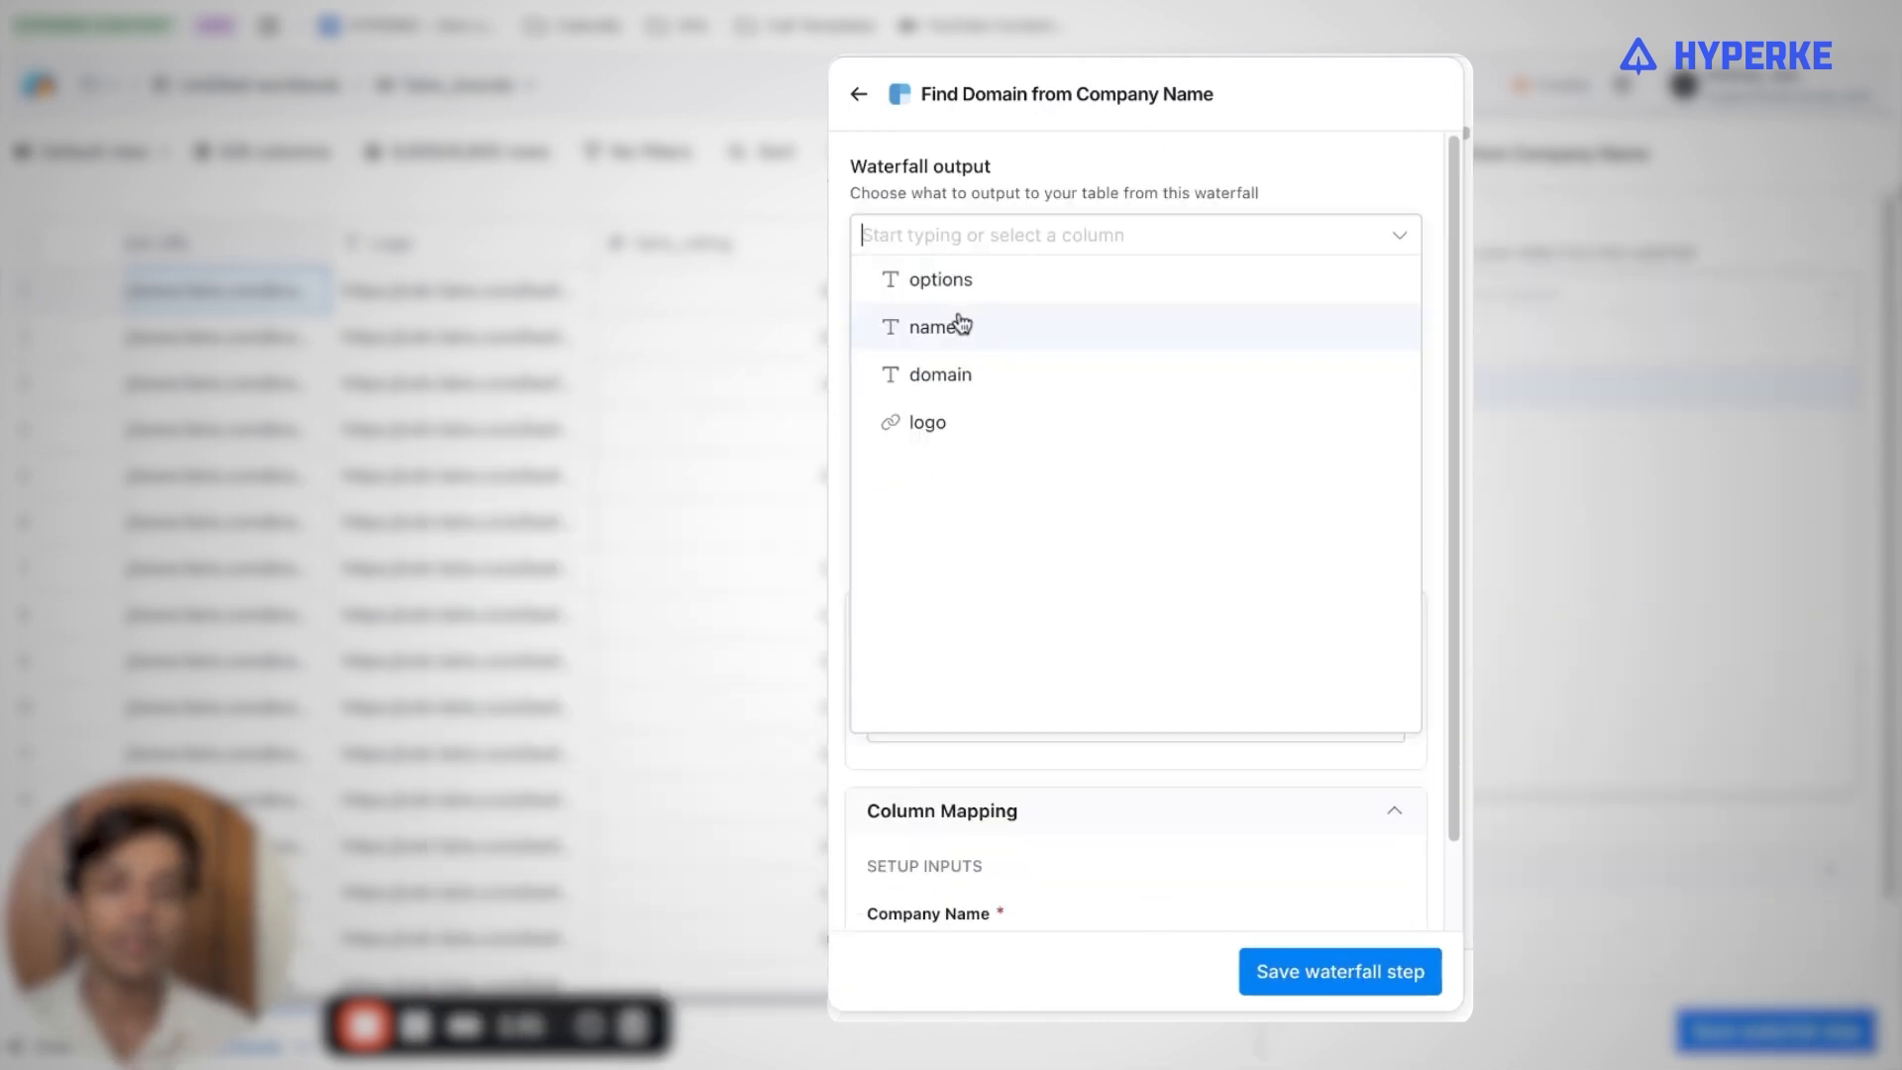
click(940, 375)
click(1383, 972)
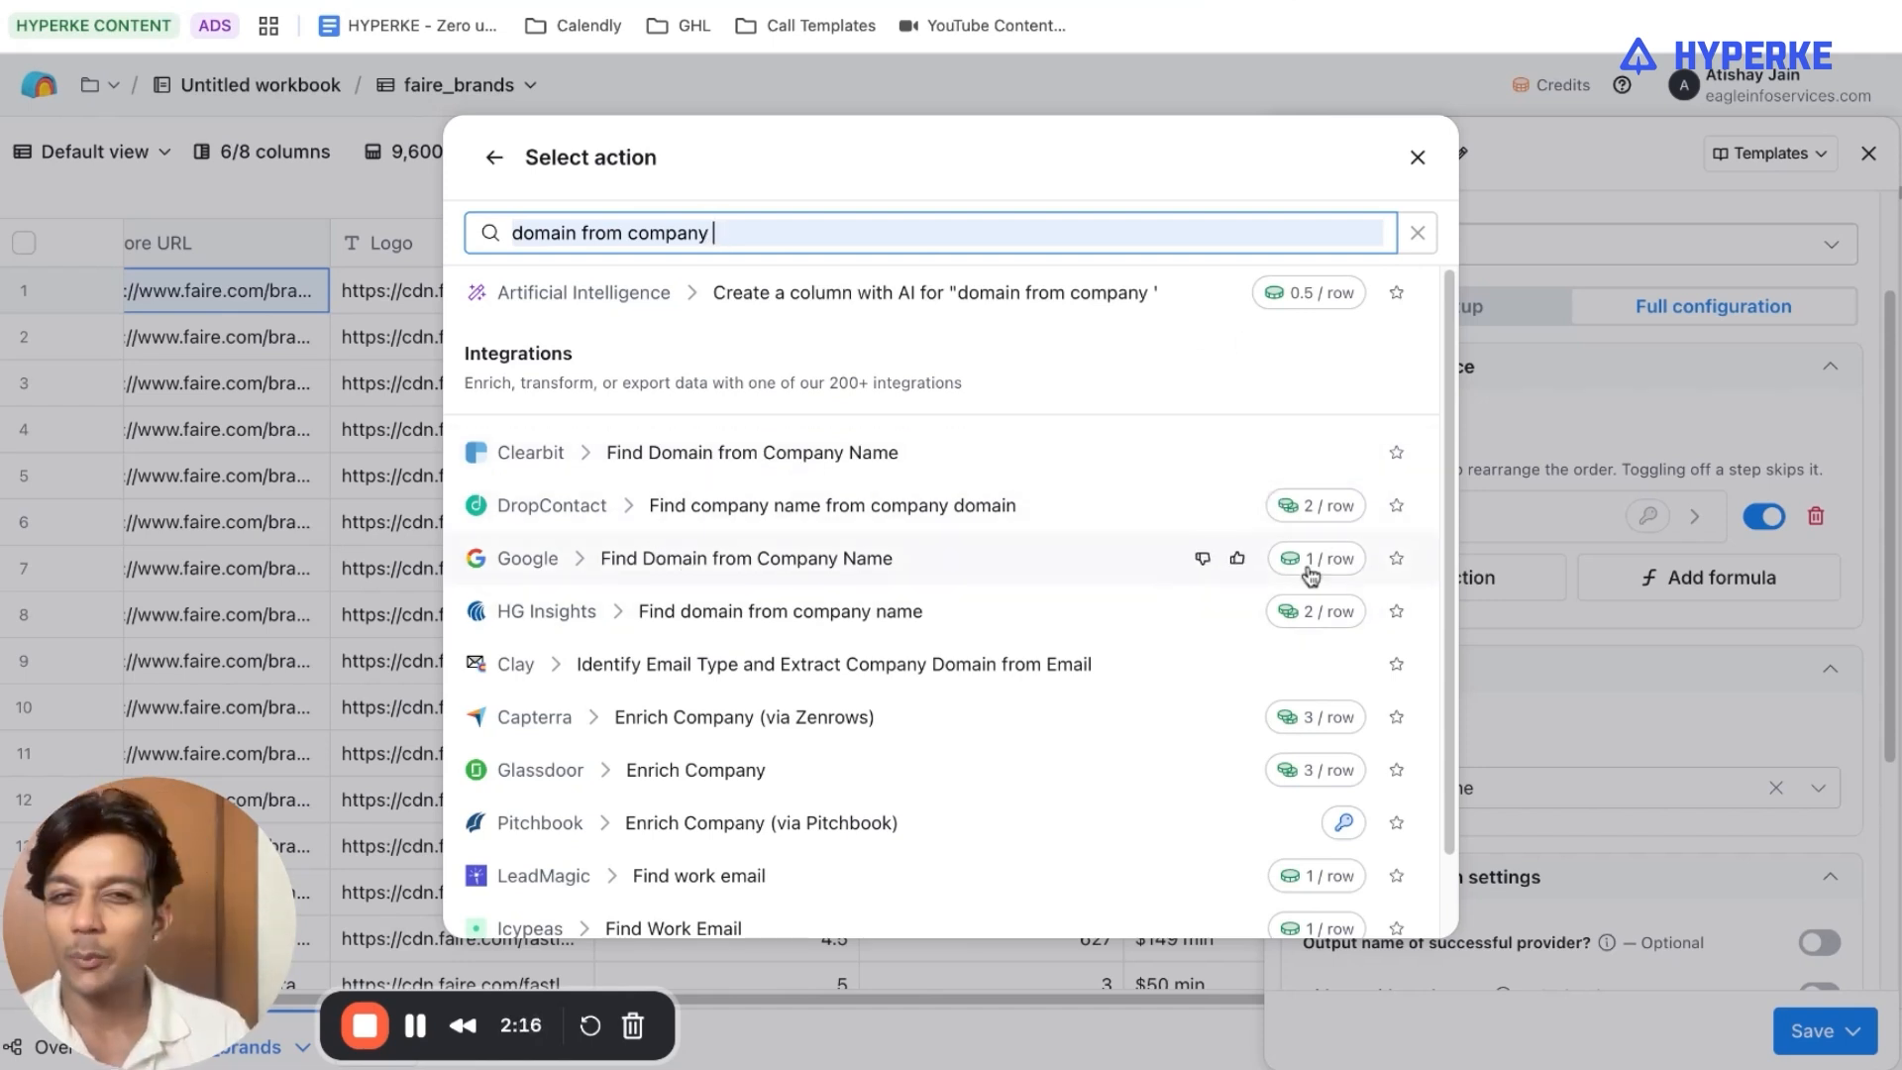
Search the actions for "use ai" and "claygent", and add Claygent (AI Web Researcher) to the waterfall.
triple_click(859, 233)
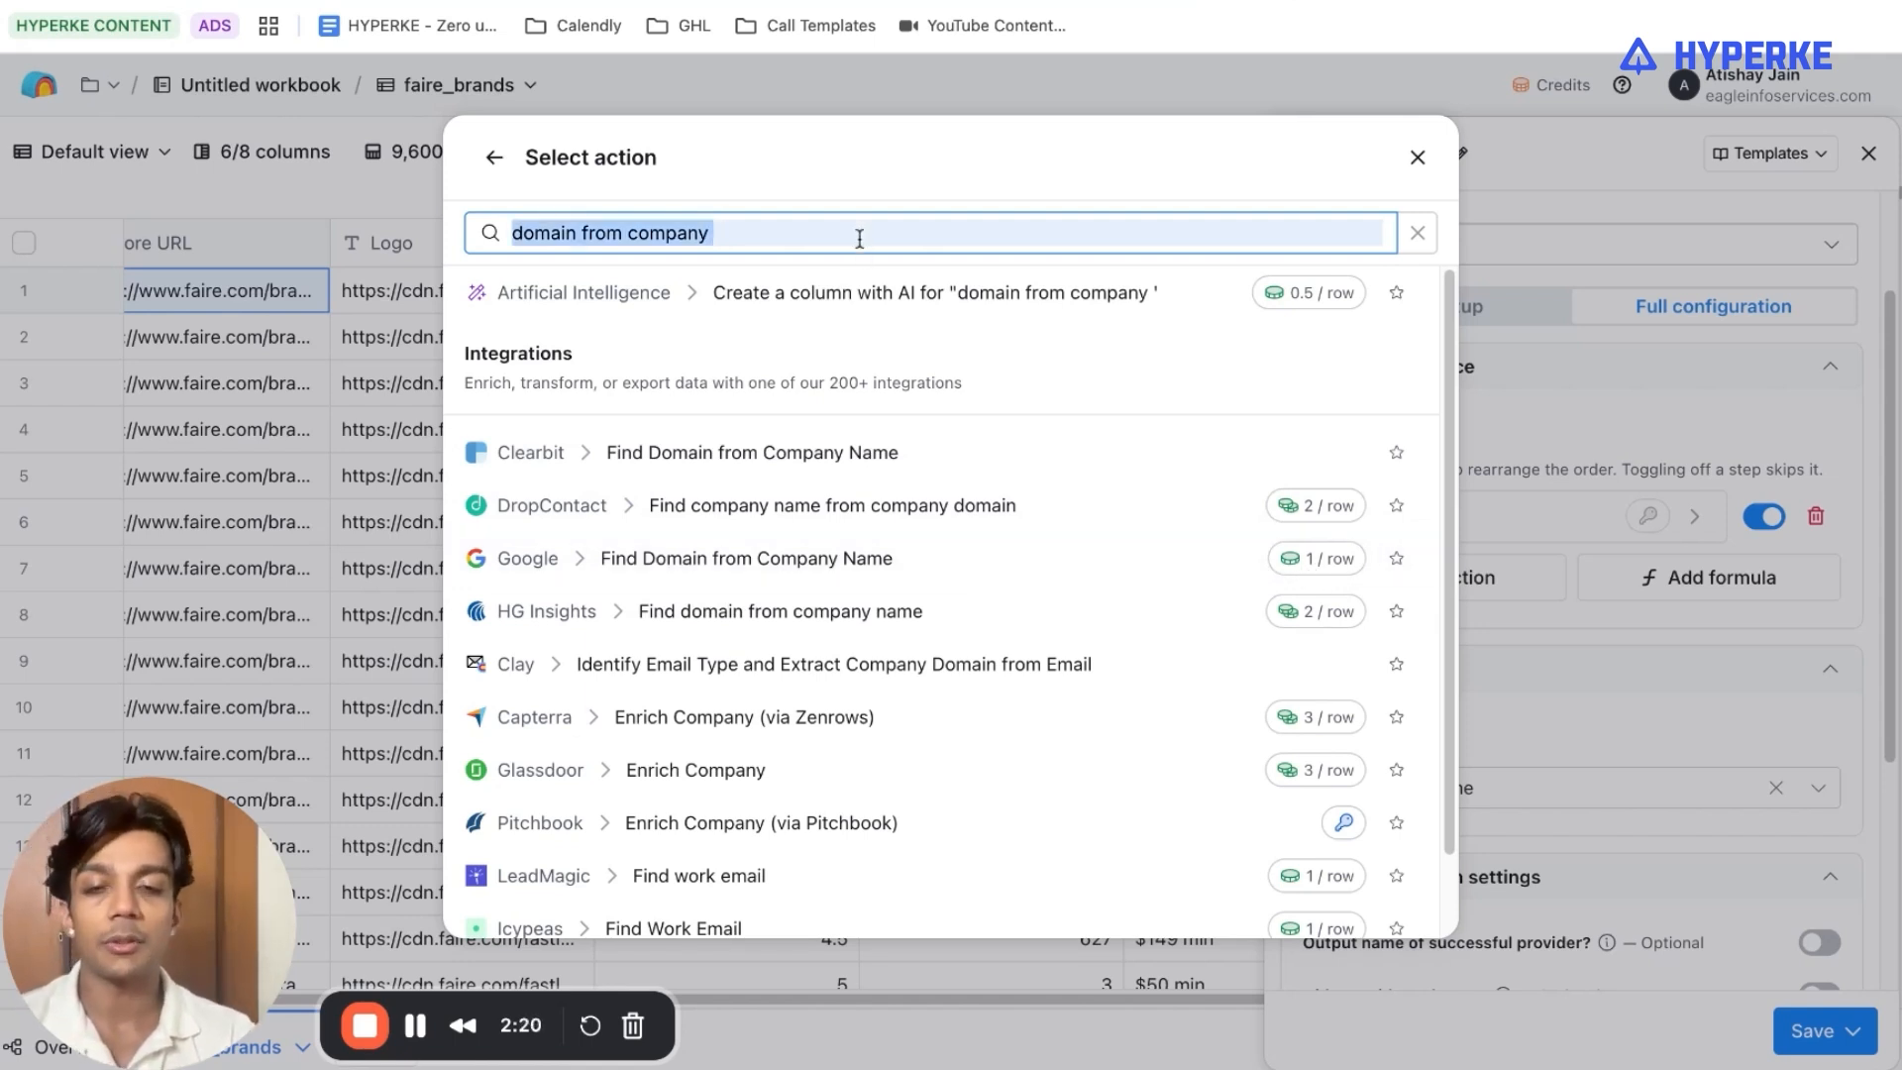
text(use ai)
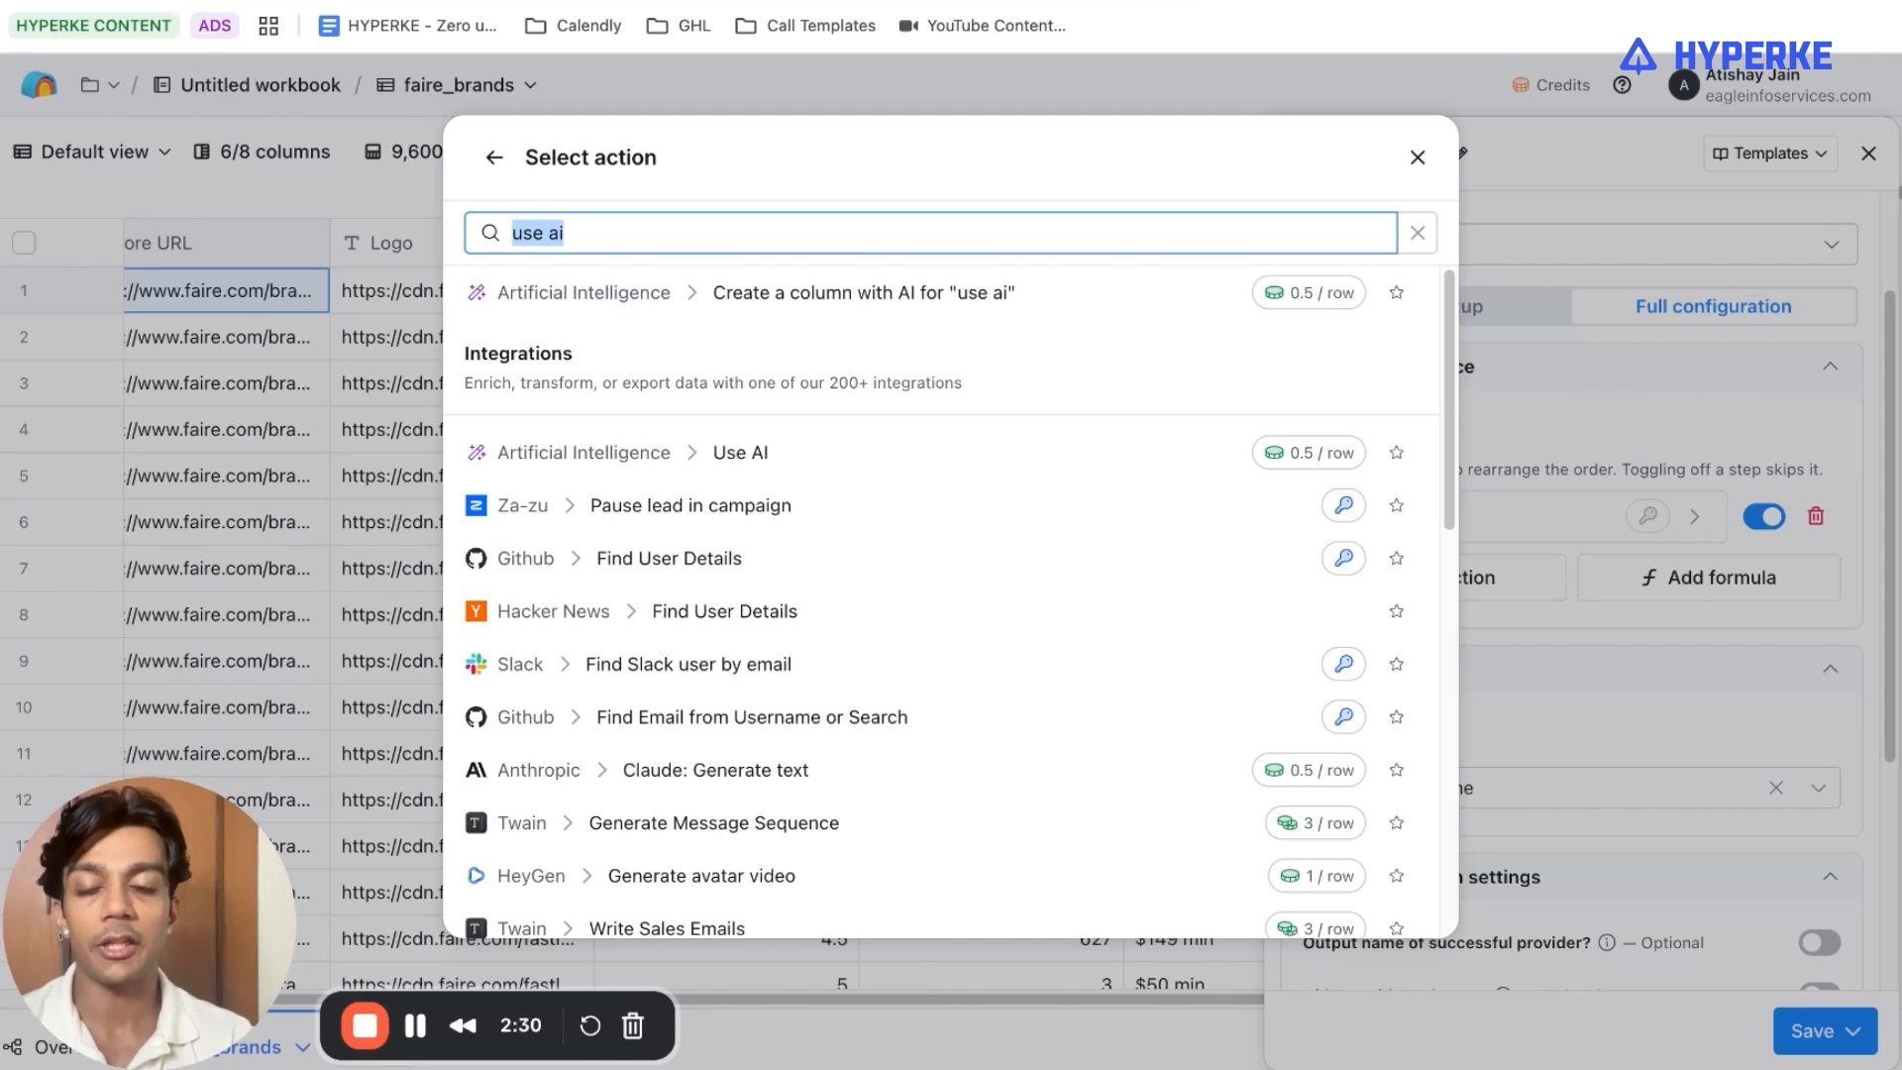
text(cla)
text(ygent)
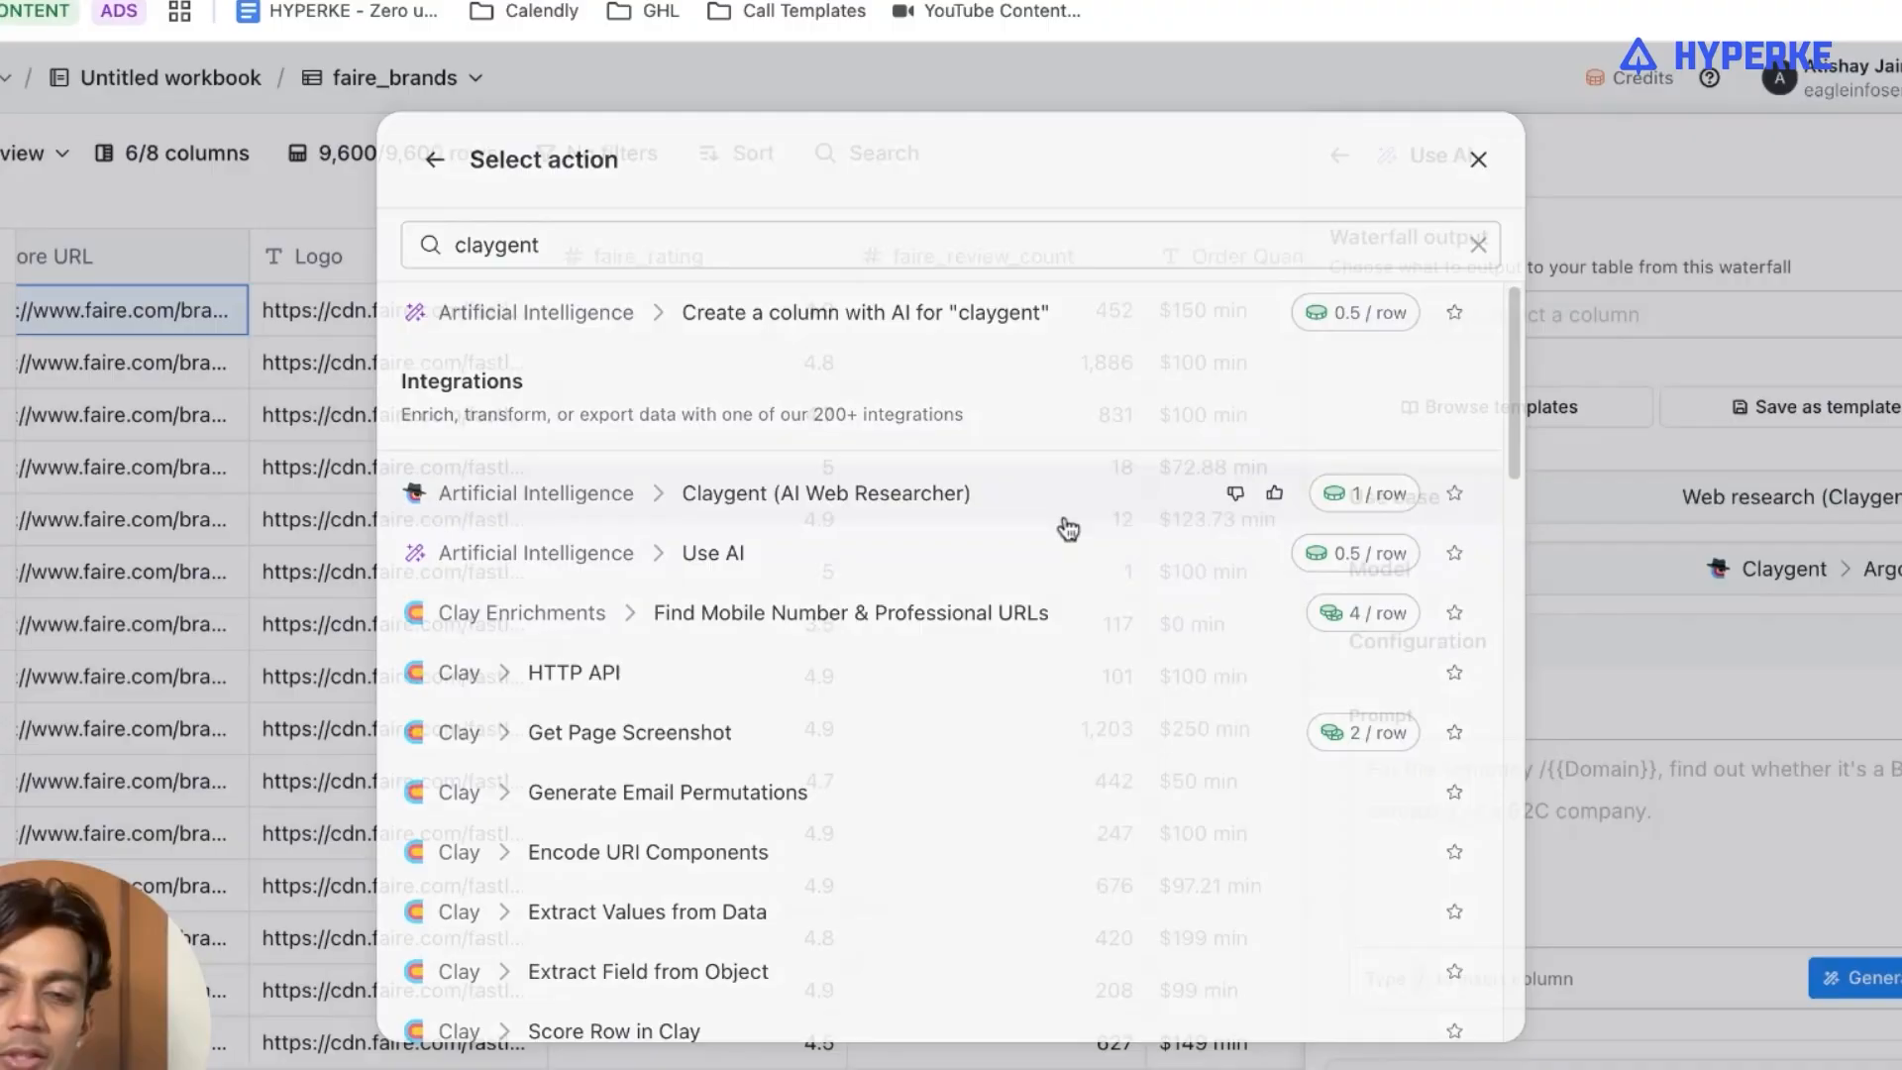
click(1079, 584)
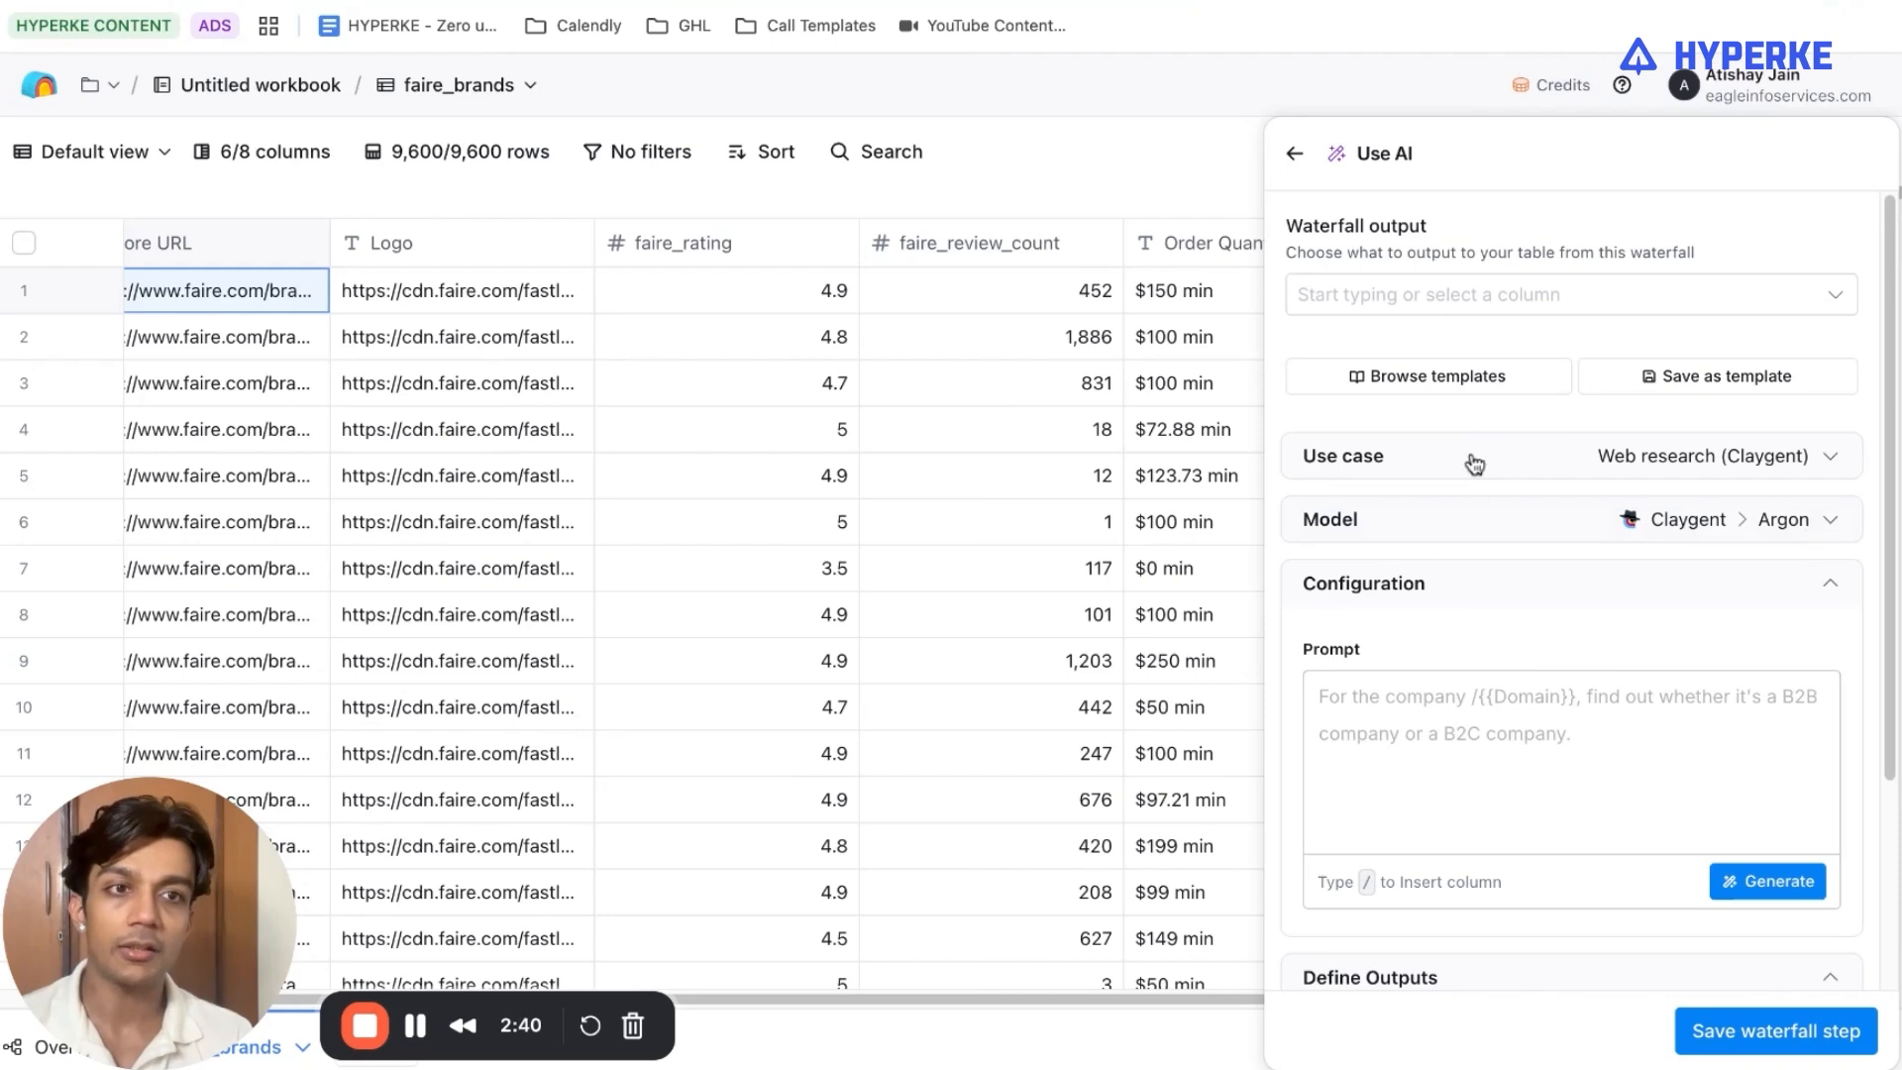
Set the Claygent web research step's model to OpenAI GPT 4o Mini.
click(1466, 302)
click(1466, 304)
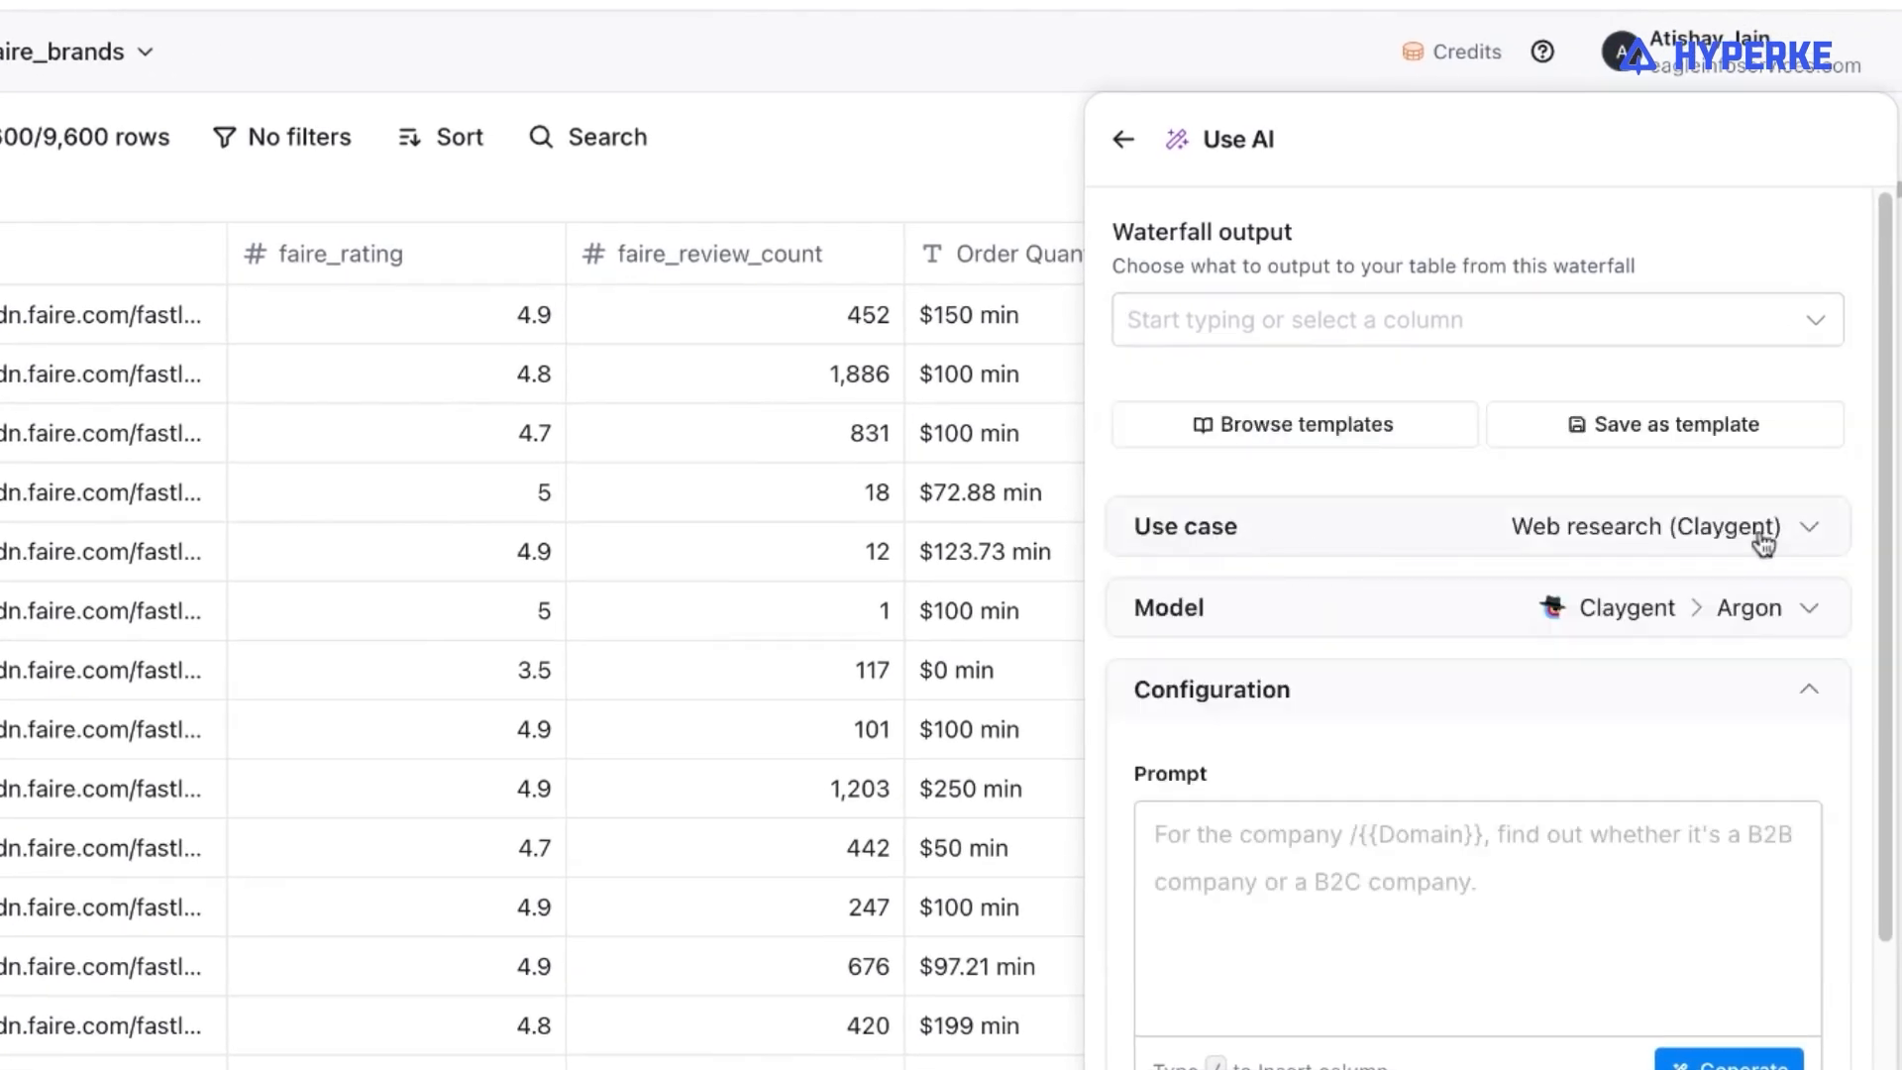
click(1751, 613)
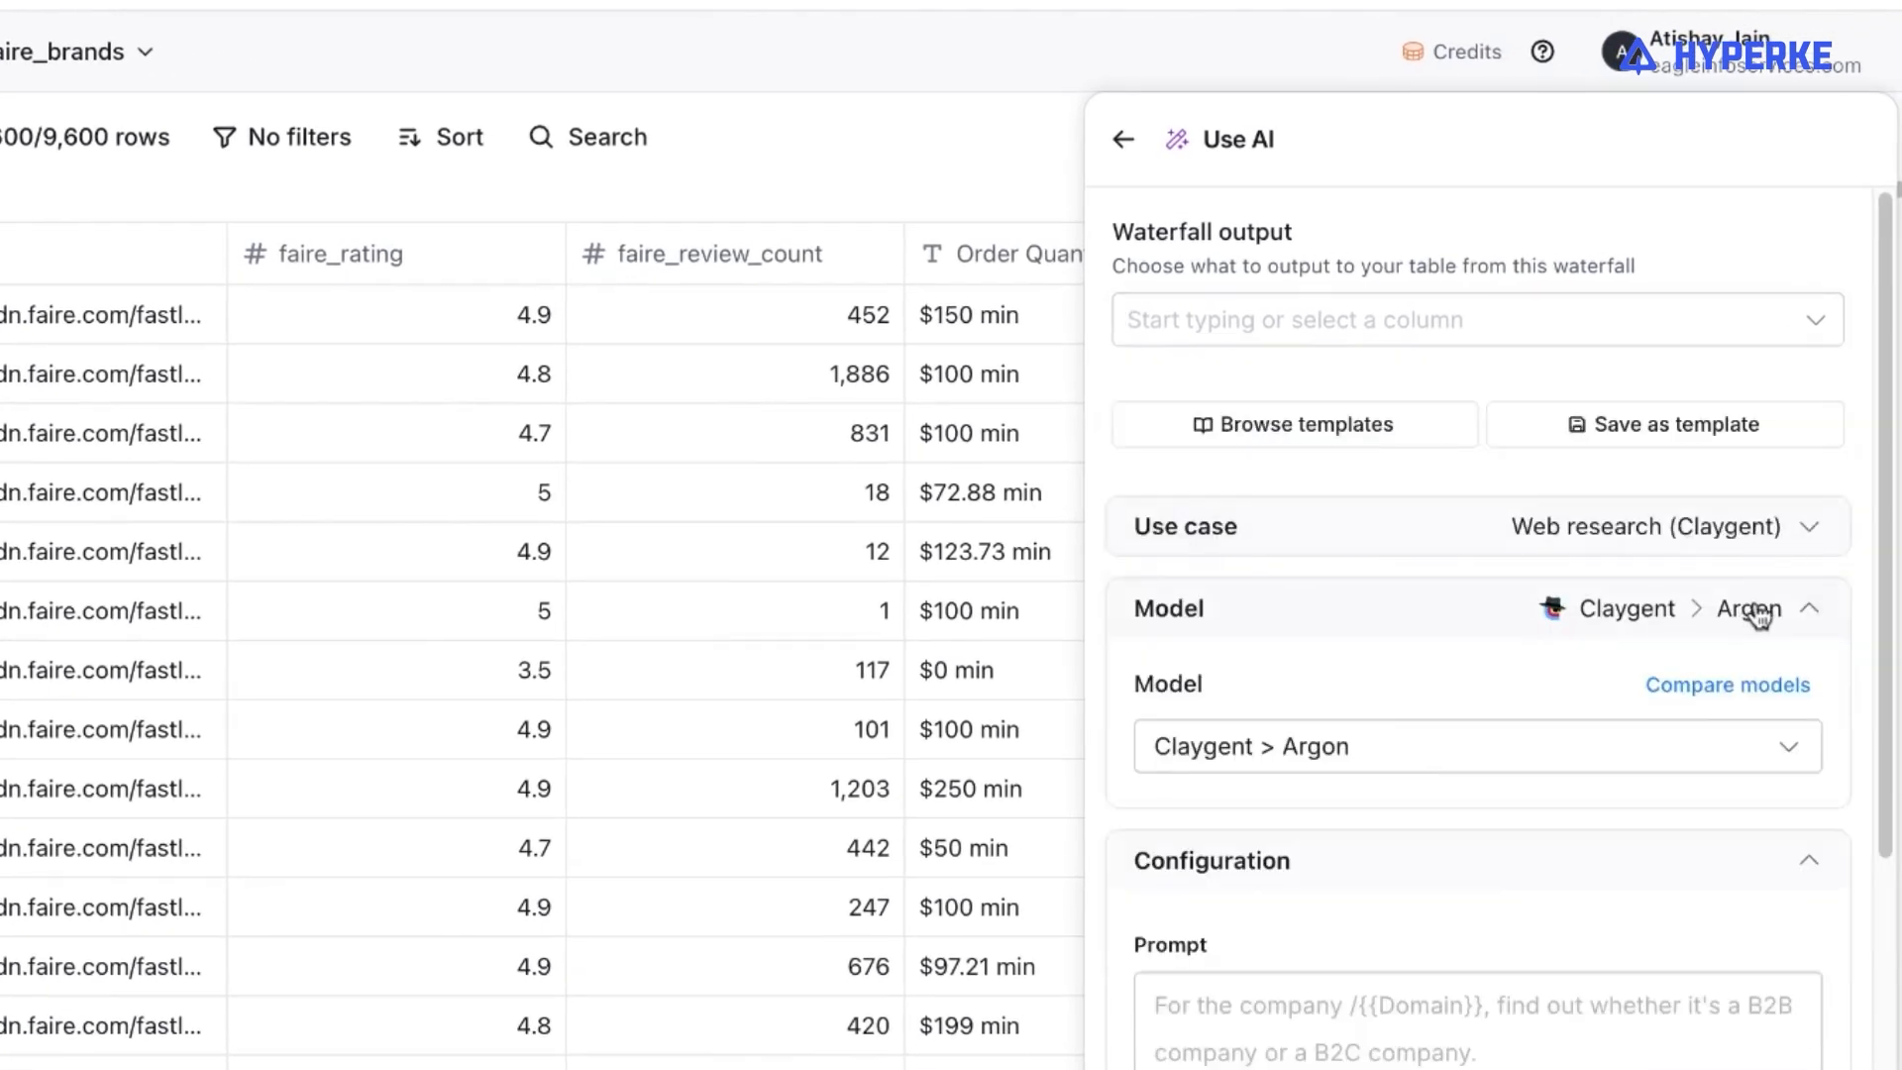
click(1497, 733)
scroll(1398, 915, down, 5)
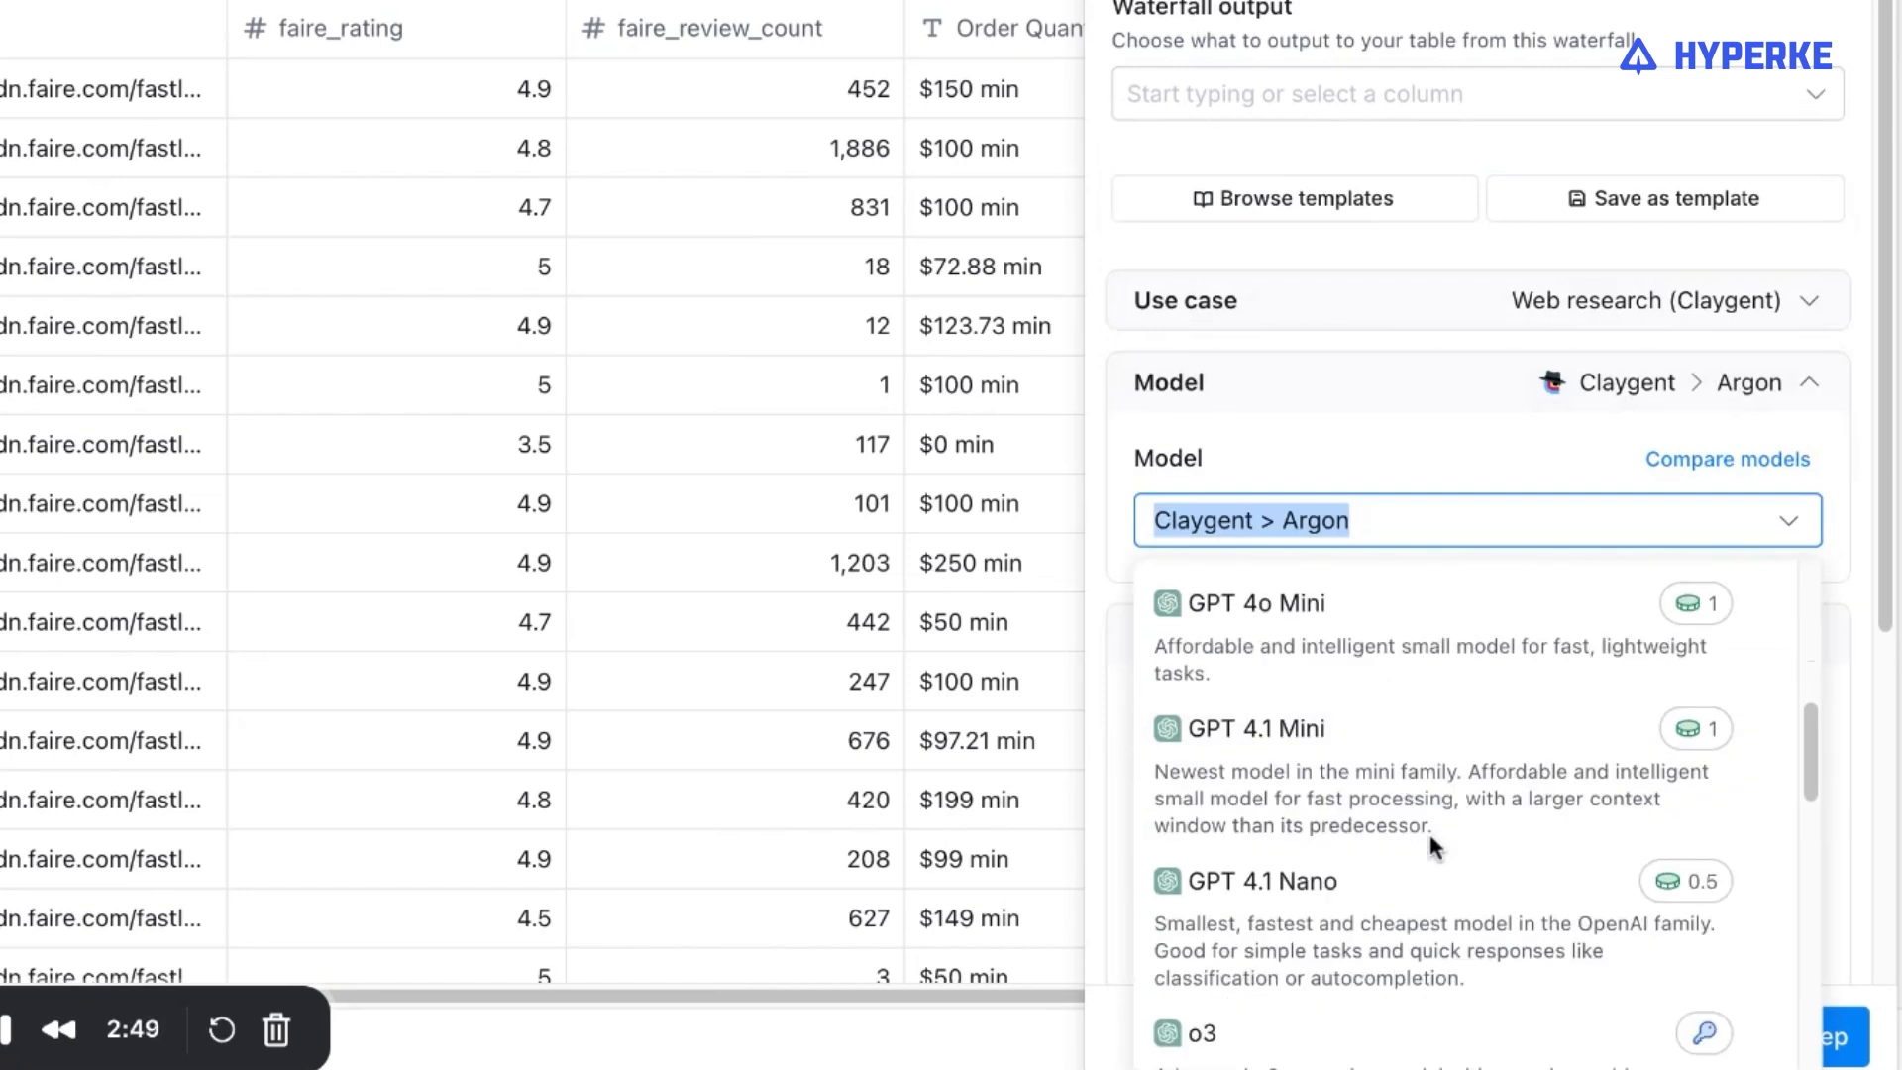
click(1459, 662)
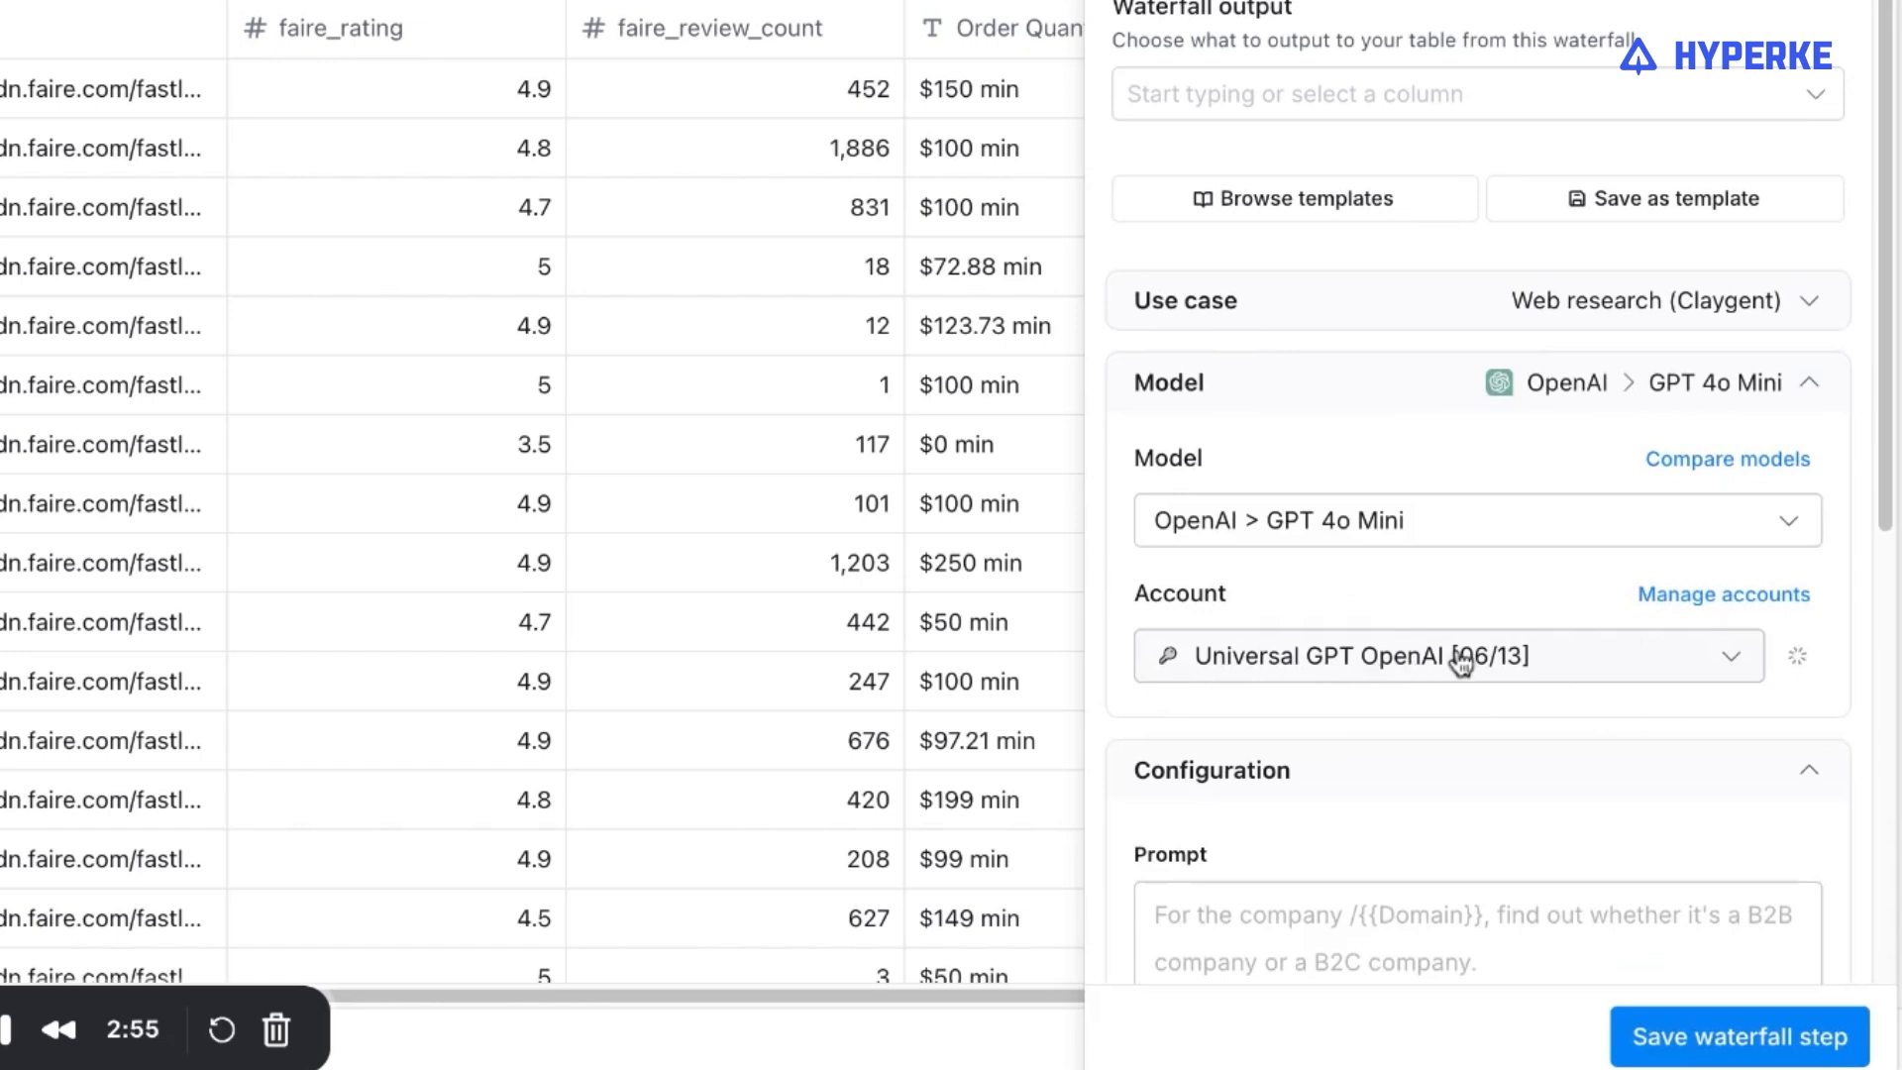
Open the empty prompt of the Use AI configuration for editing.
scroll(1426, 679, down, 2)
scroll(1436, 614, up, 2)
scroll(1530, 594, down, 4)
click(1424, 572)
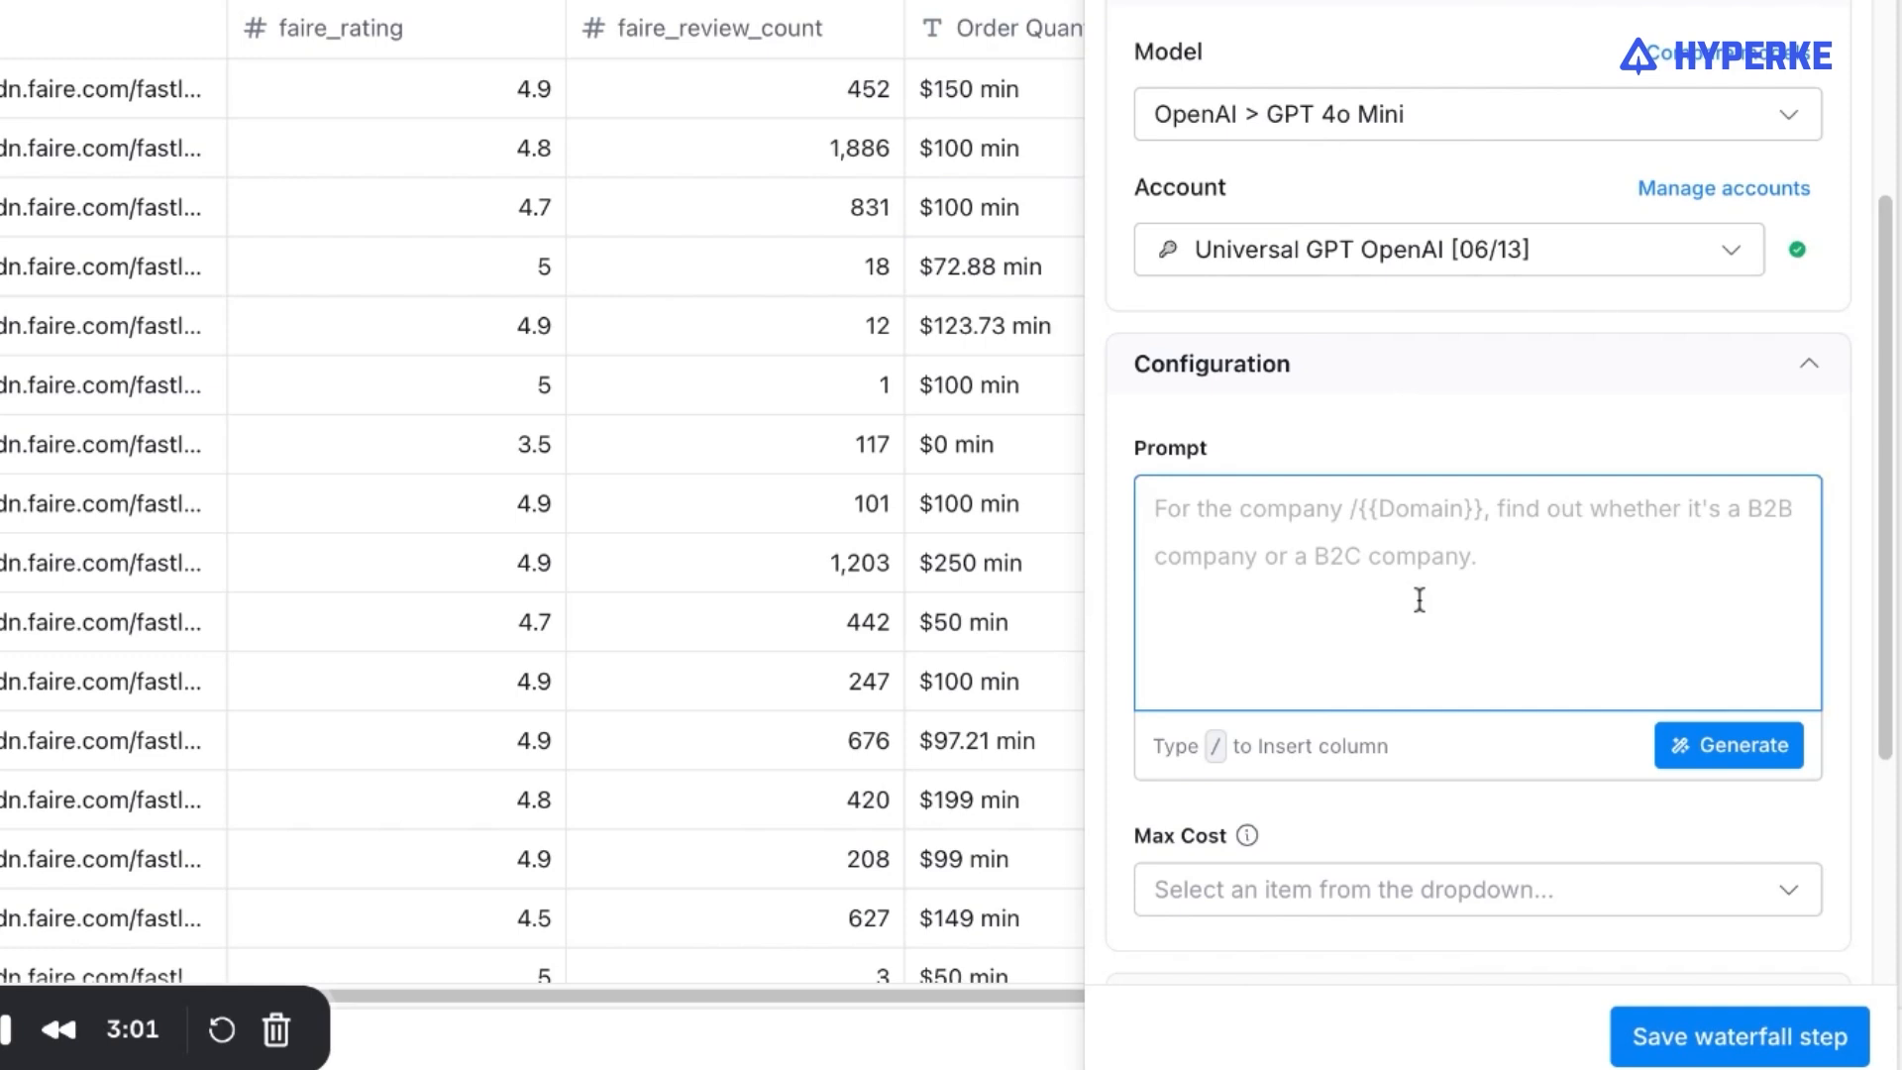
scroll(1417, 586, up, 3)
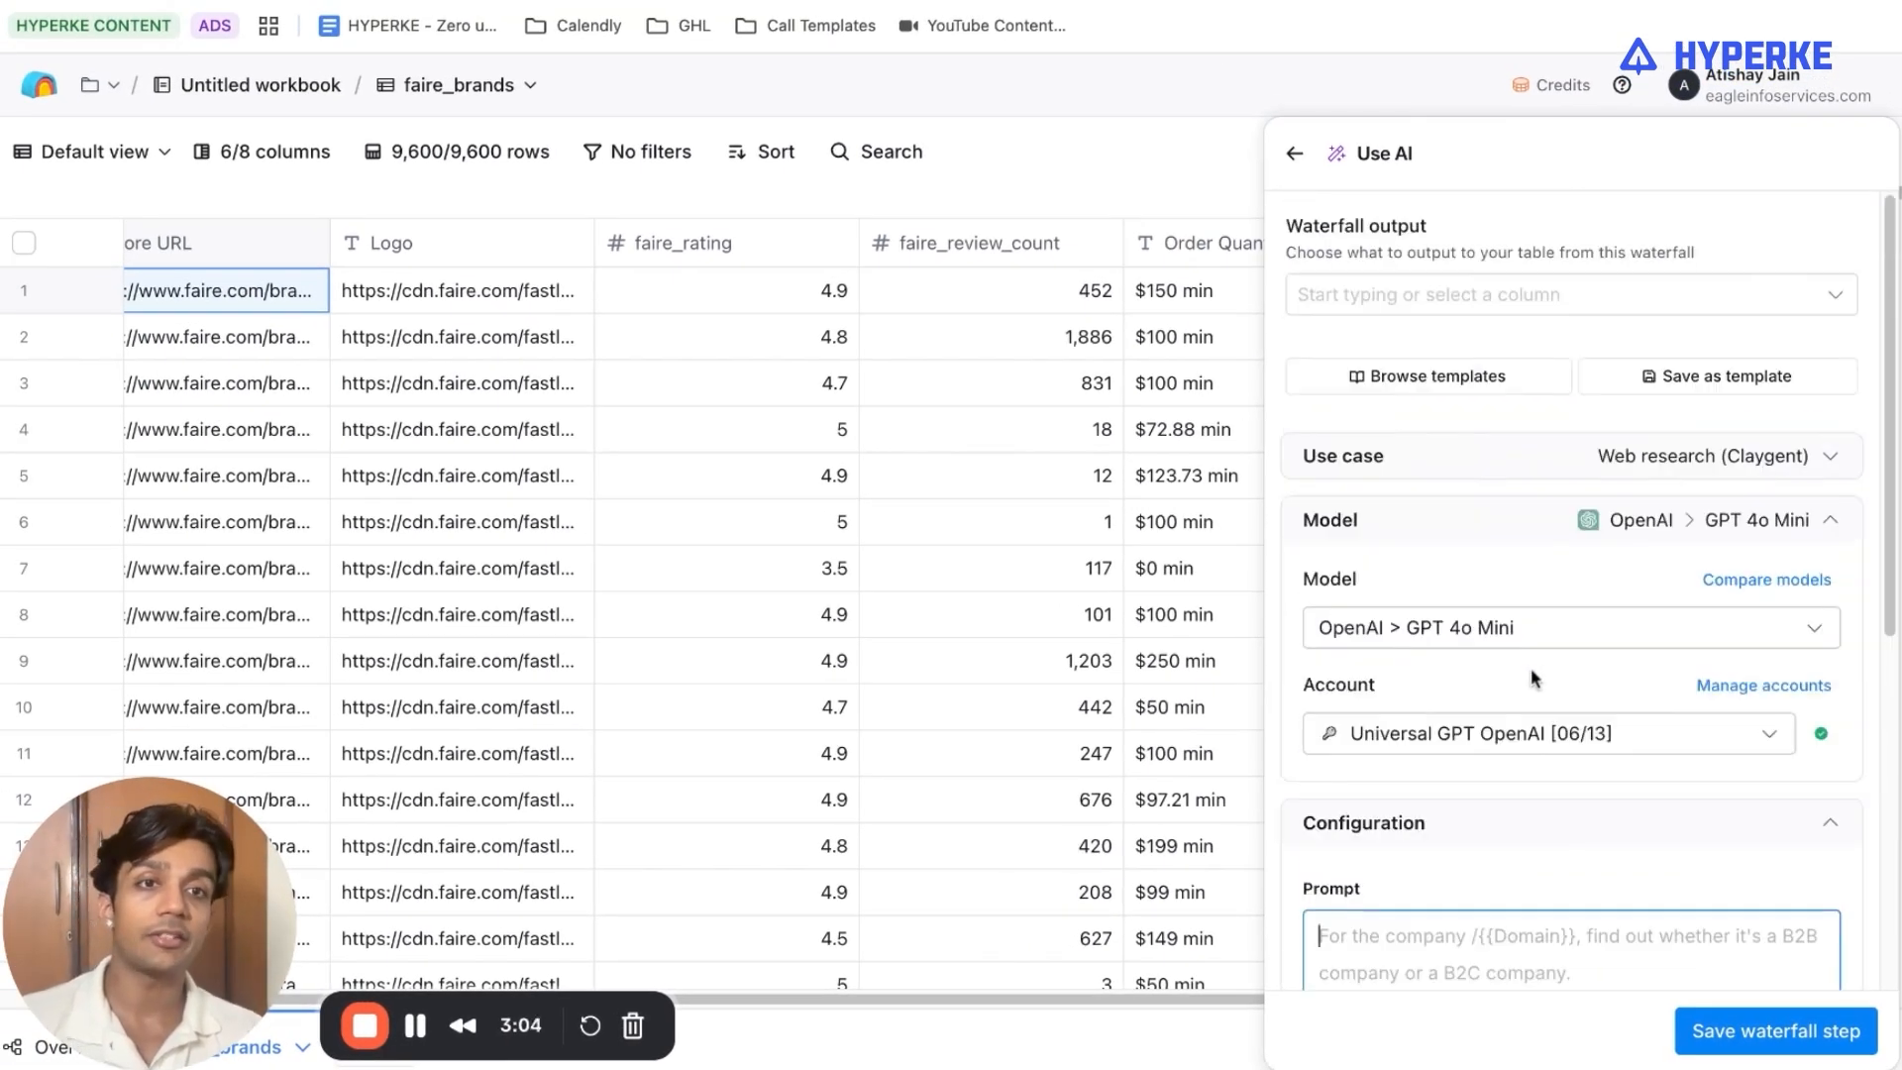
Examine the web research step's Google search prompt, excluded URL patterns, maximum cost, model and waterfall output.
scroll(1530, 667, down, 6)
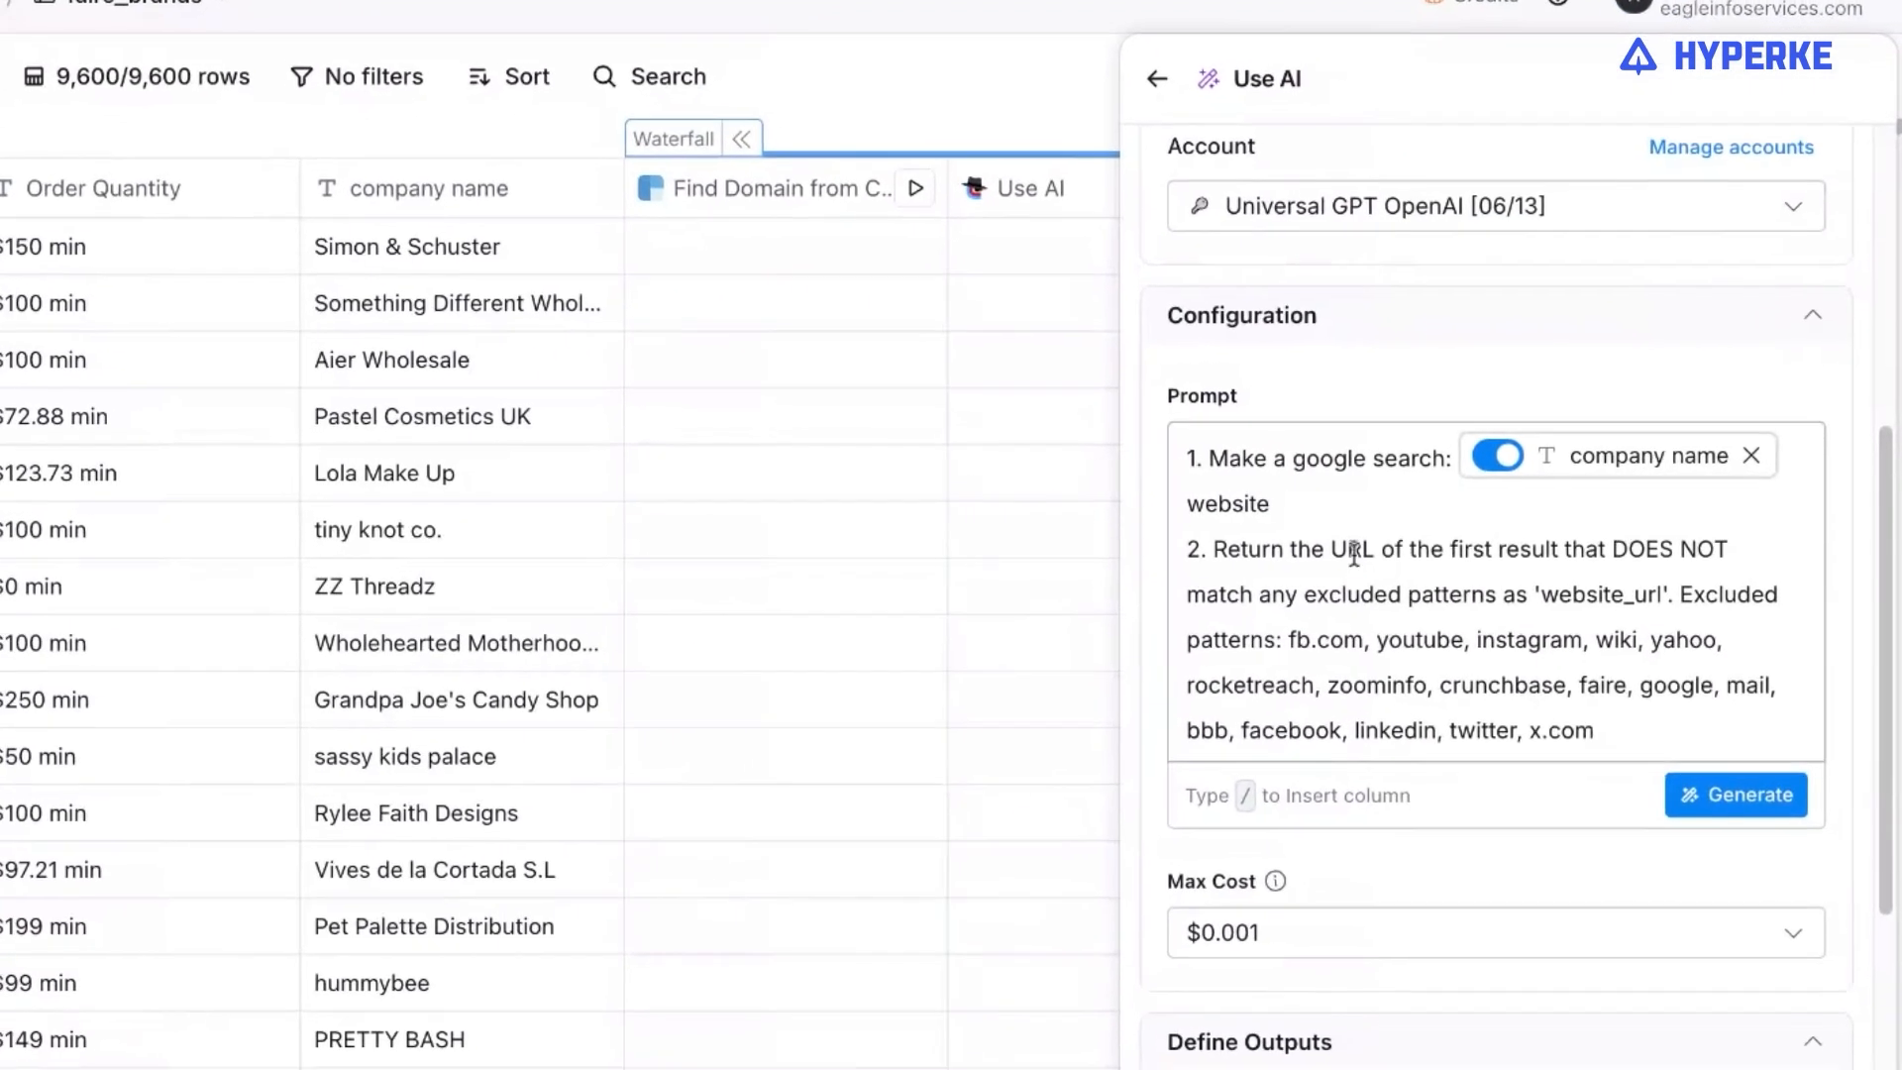
scroll(1328, 522, up, 2)
scroll(1328, 509, down, 2)
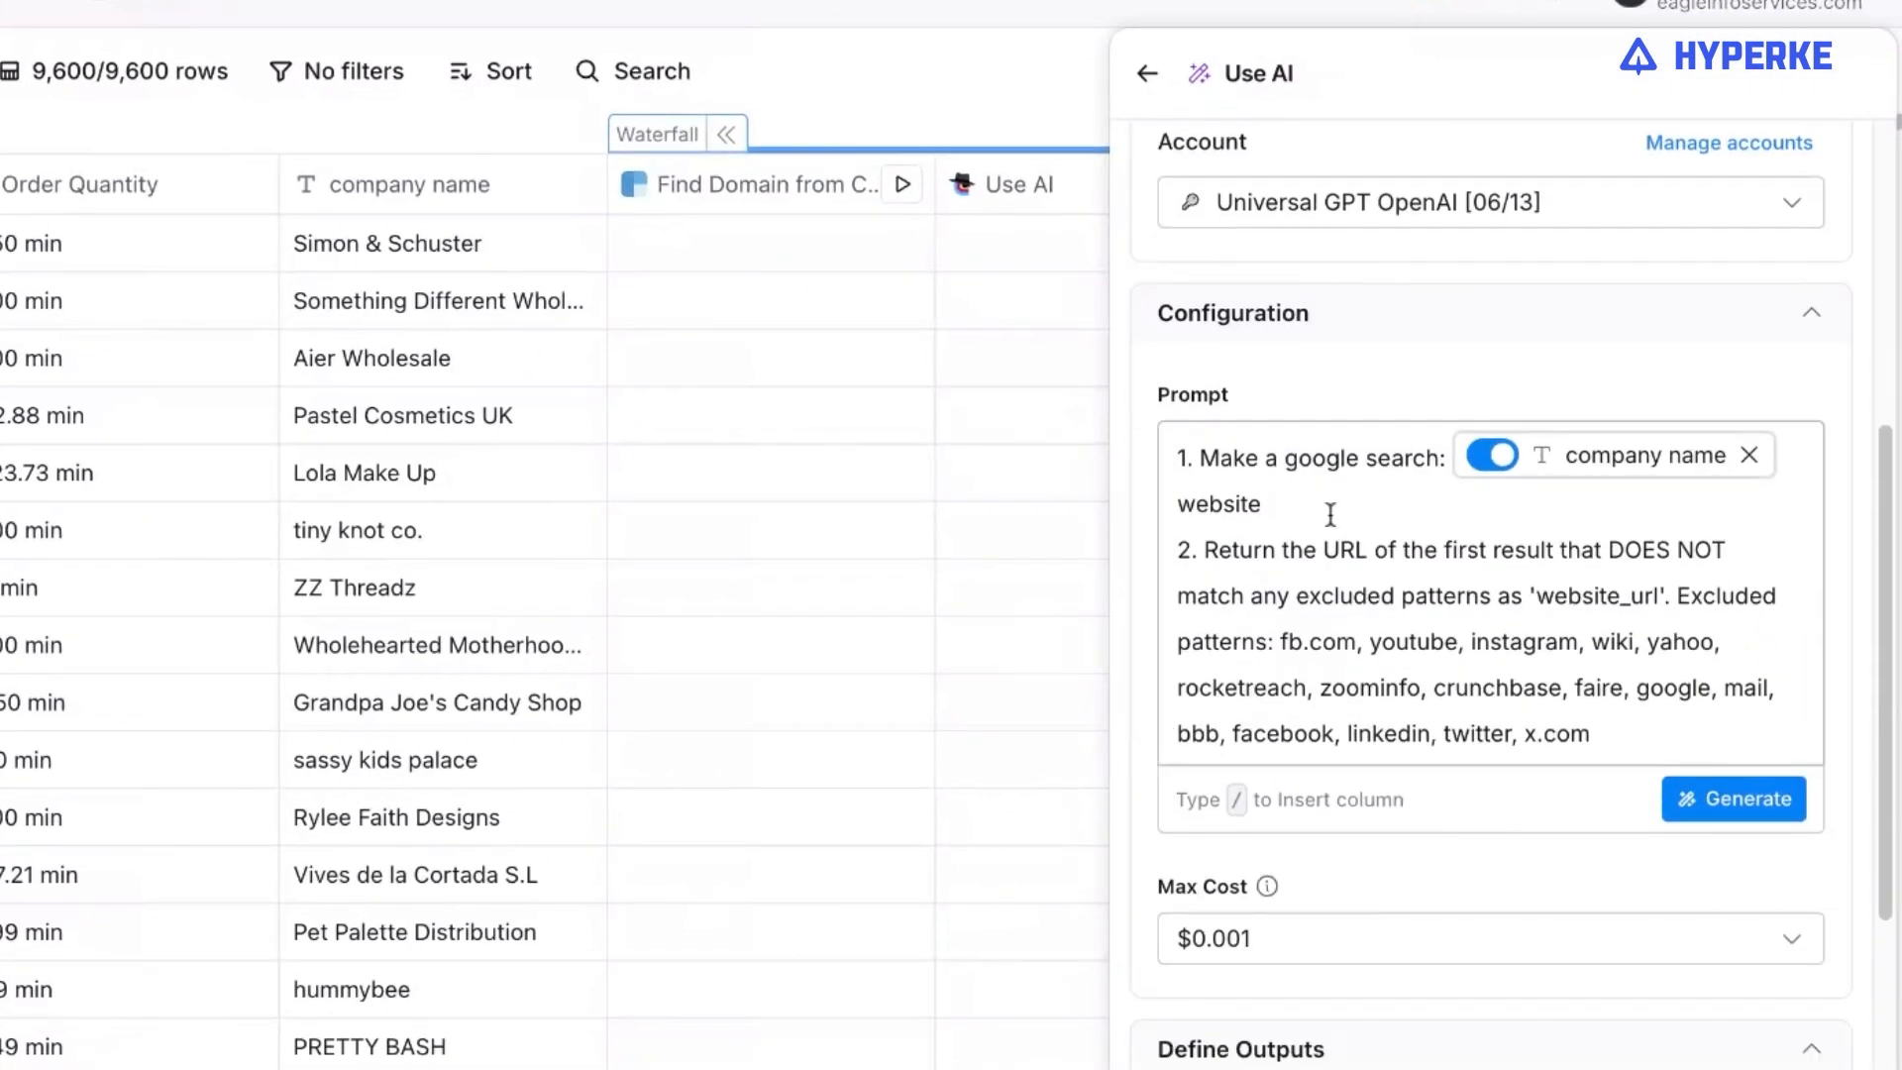
scroll(1309, 517, up, 6)
scroll(1308, 517, down, 4)
scroll(1316, 522, up, 4)
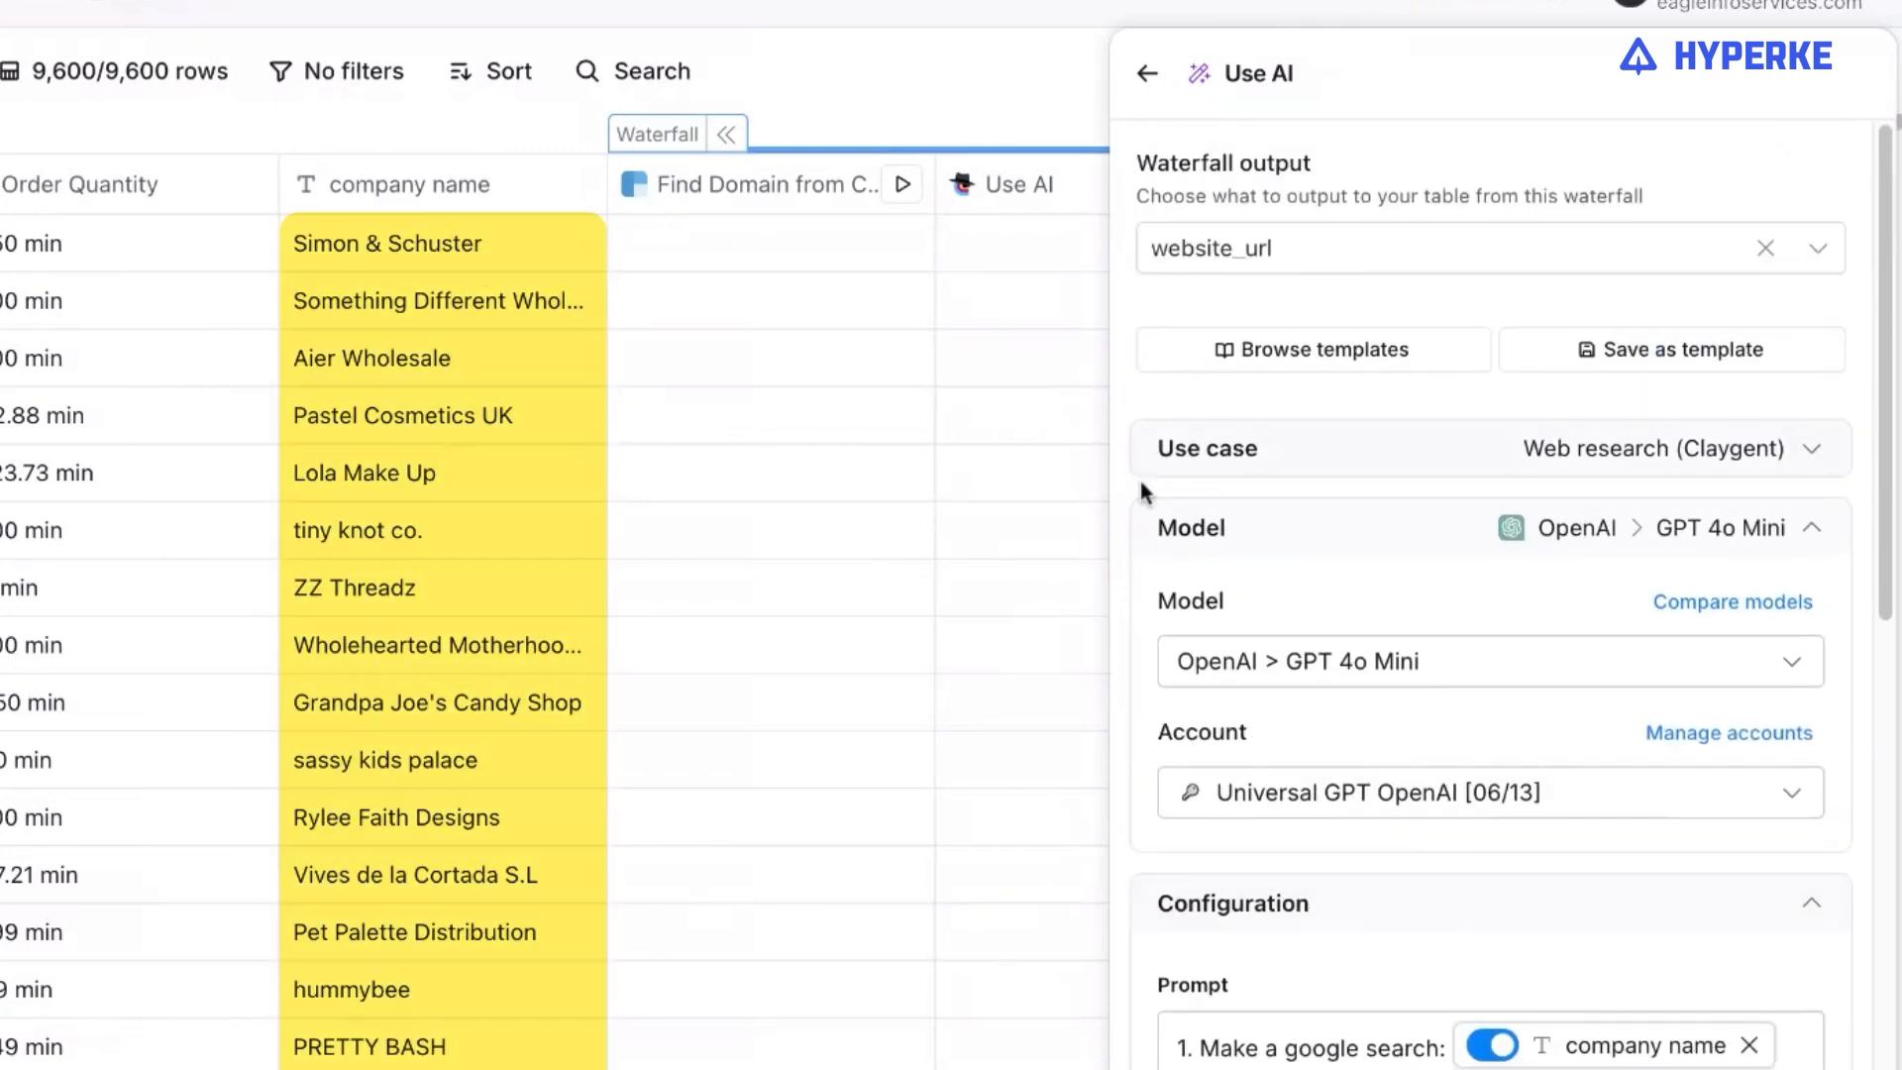
scroll(1349, 554, down, 4)
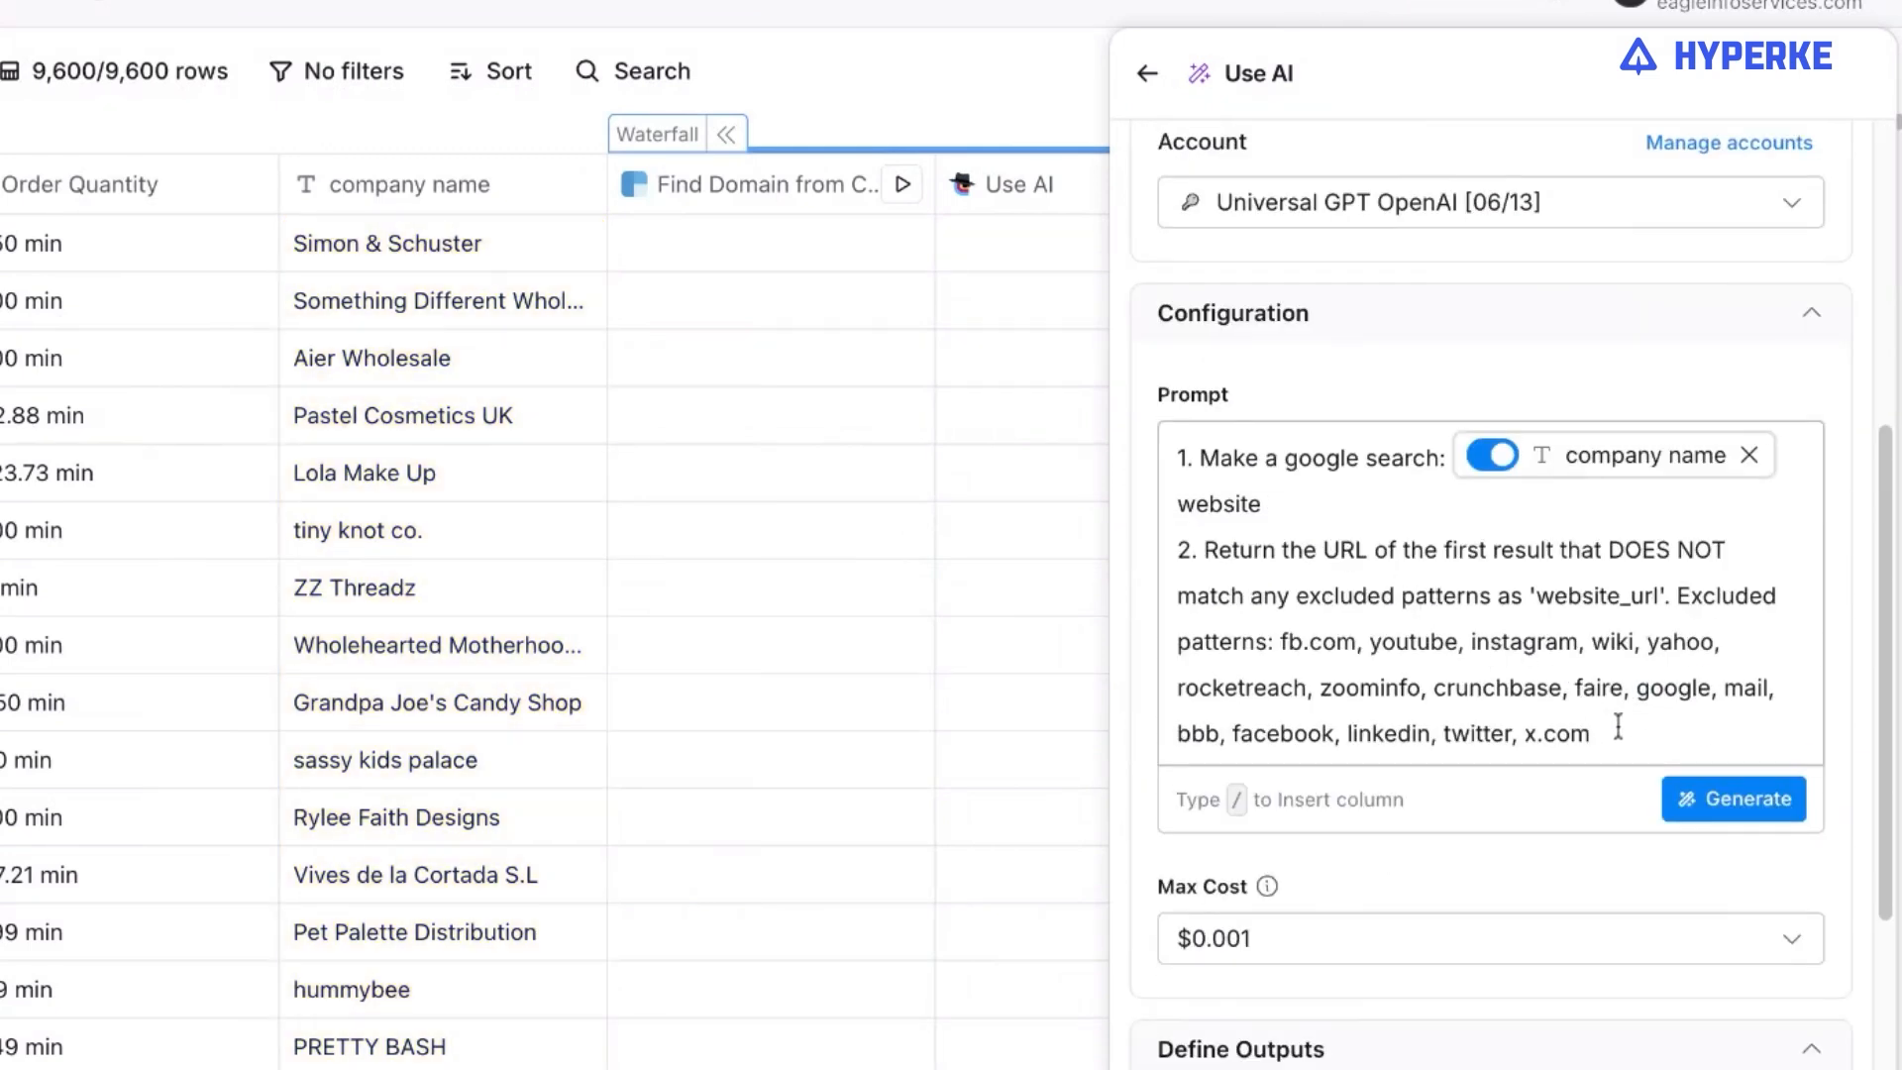
scroll(1613, 730, down, 2)
scroll(1617, 692, up, 2)
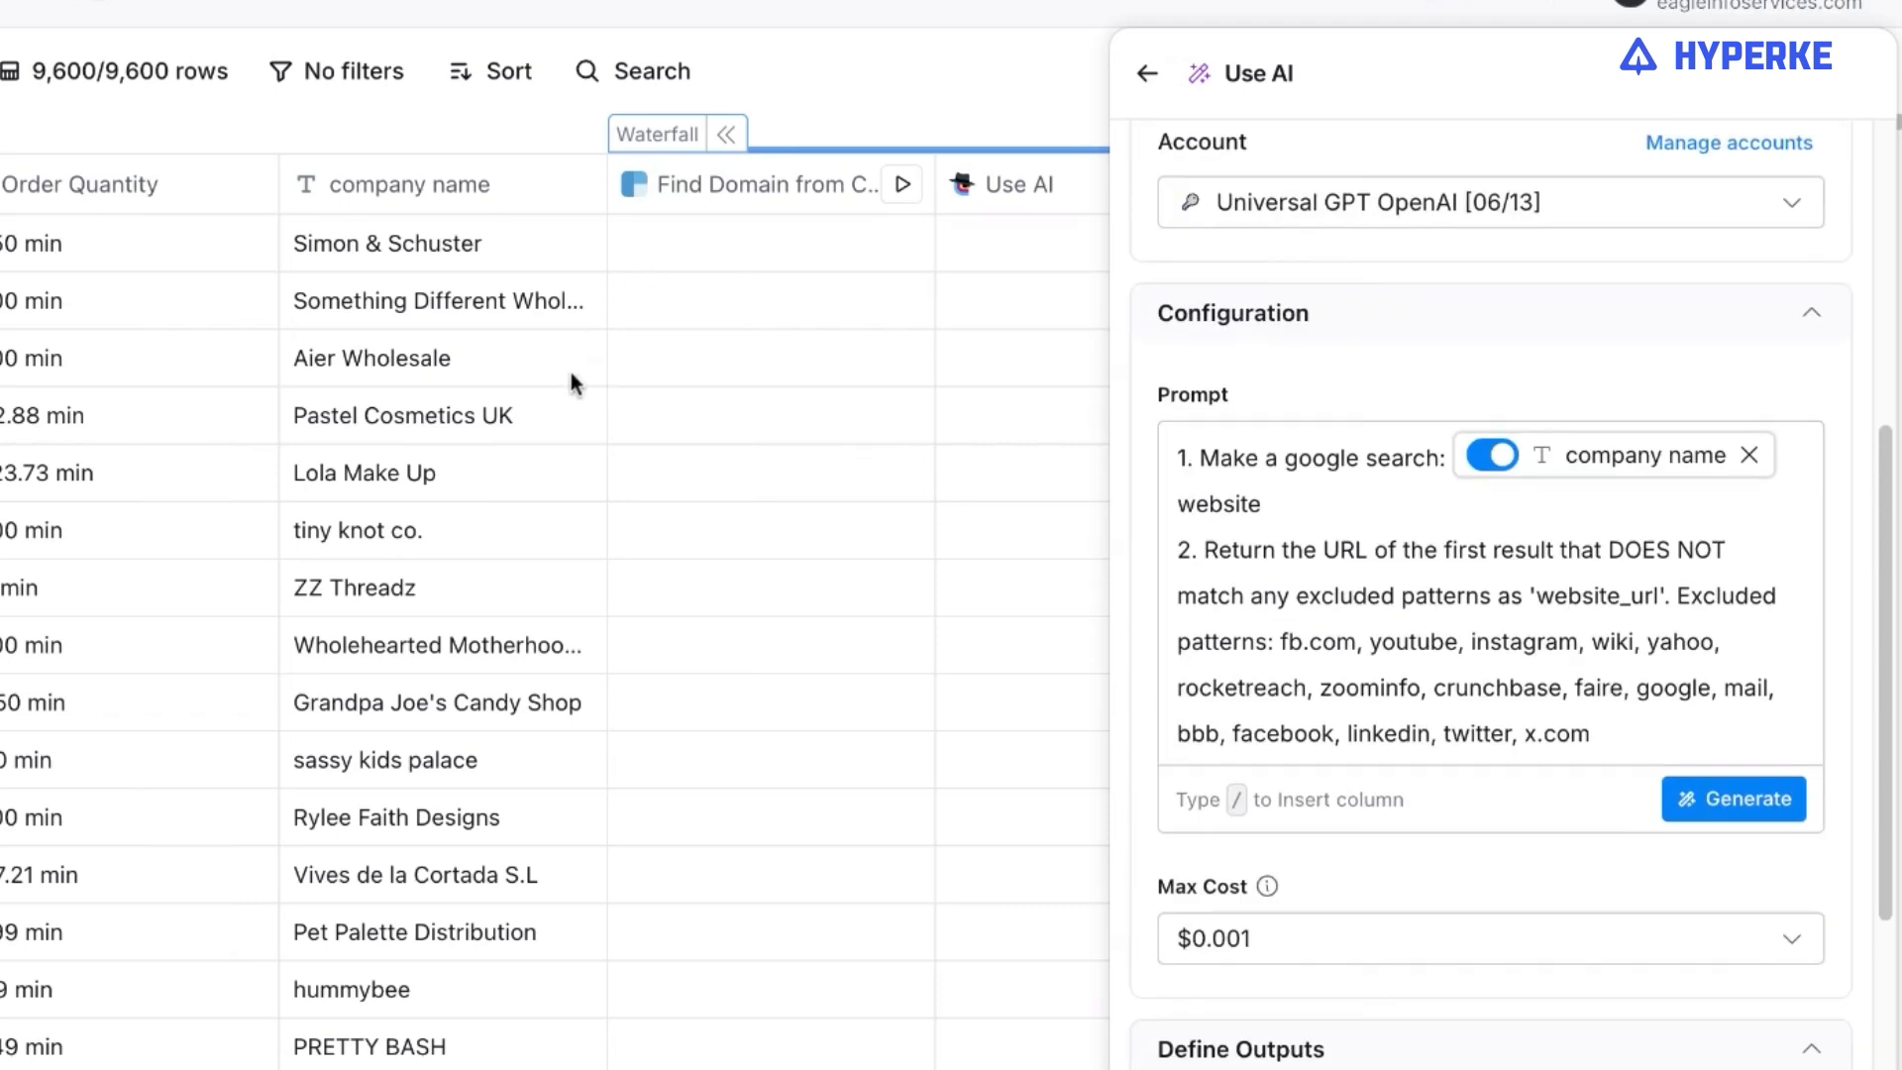
click(1283, 519)
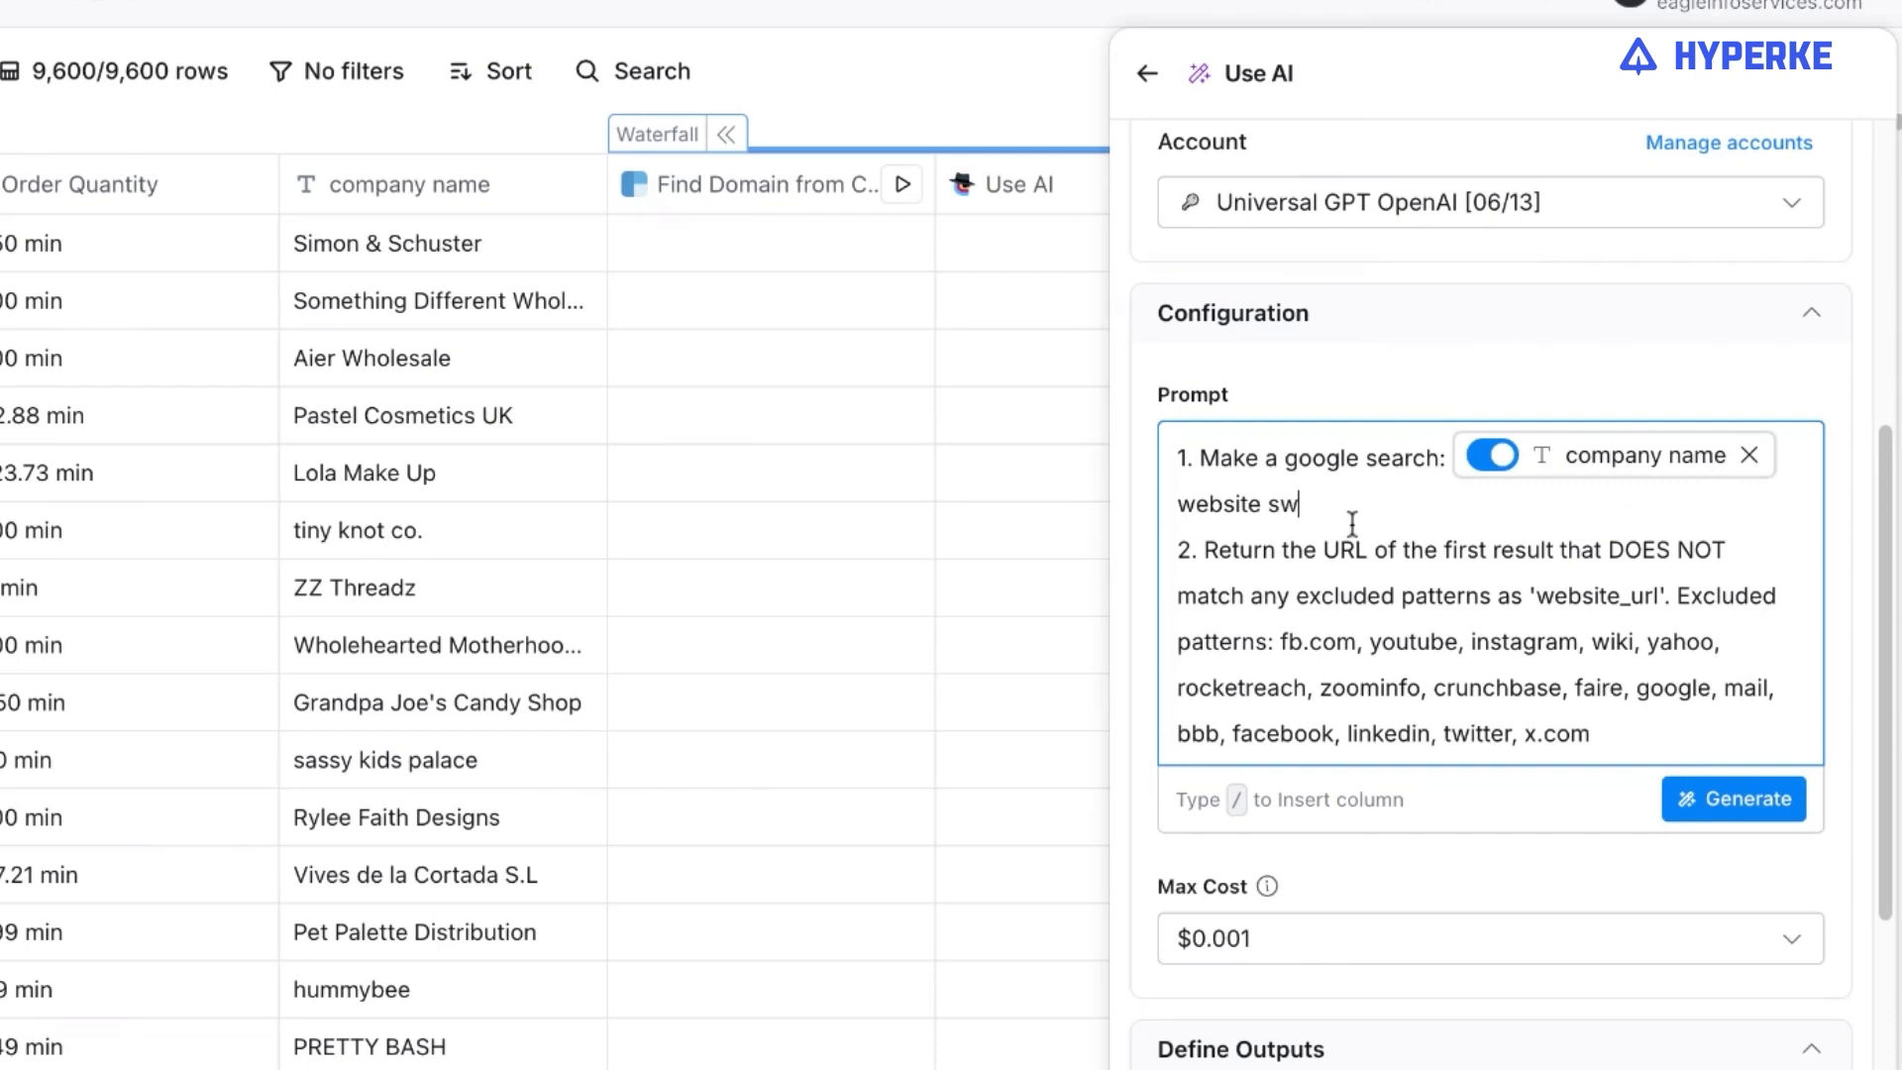
key(alt+shift+Left)
key(BackSpace)
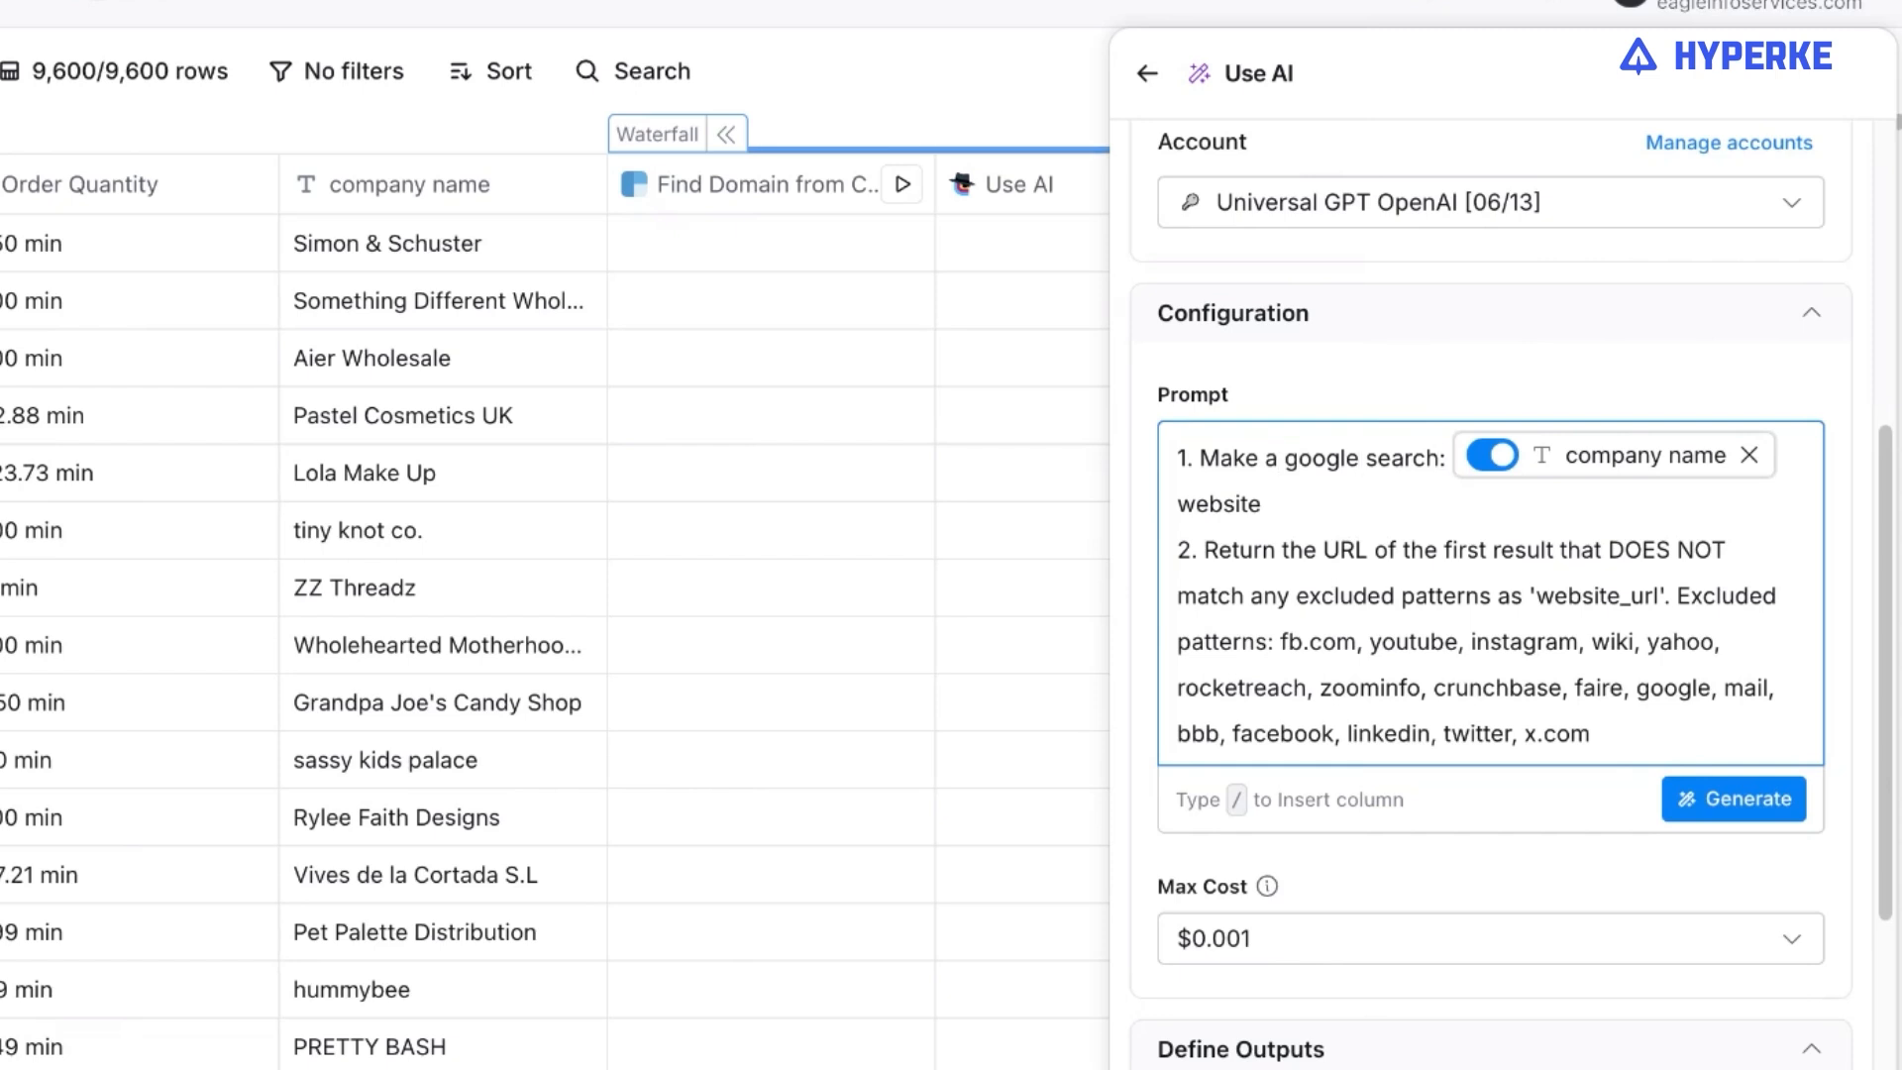
Copy Pastel Cosmetics UK from the table, search Google for "Pastel Cosmetics UK website", and return to the Clay table.
click(445, 420)
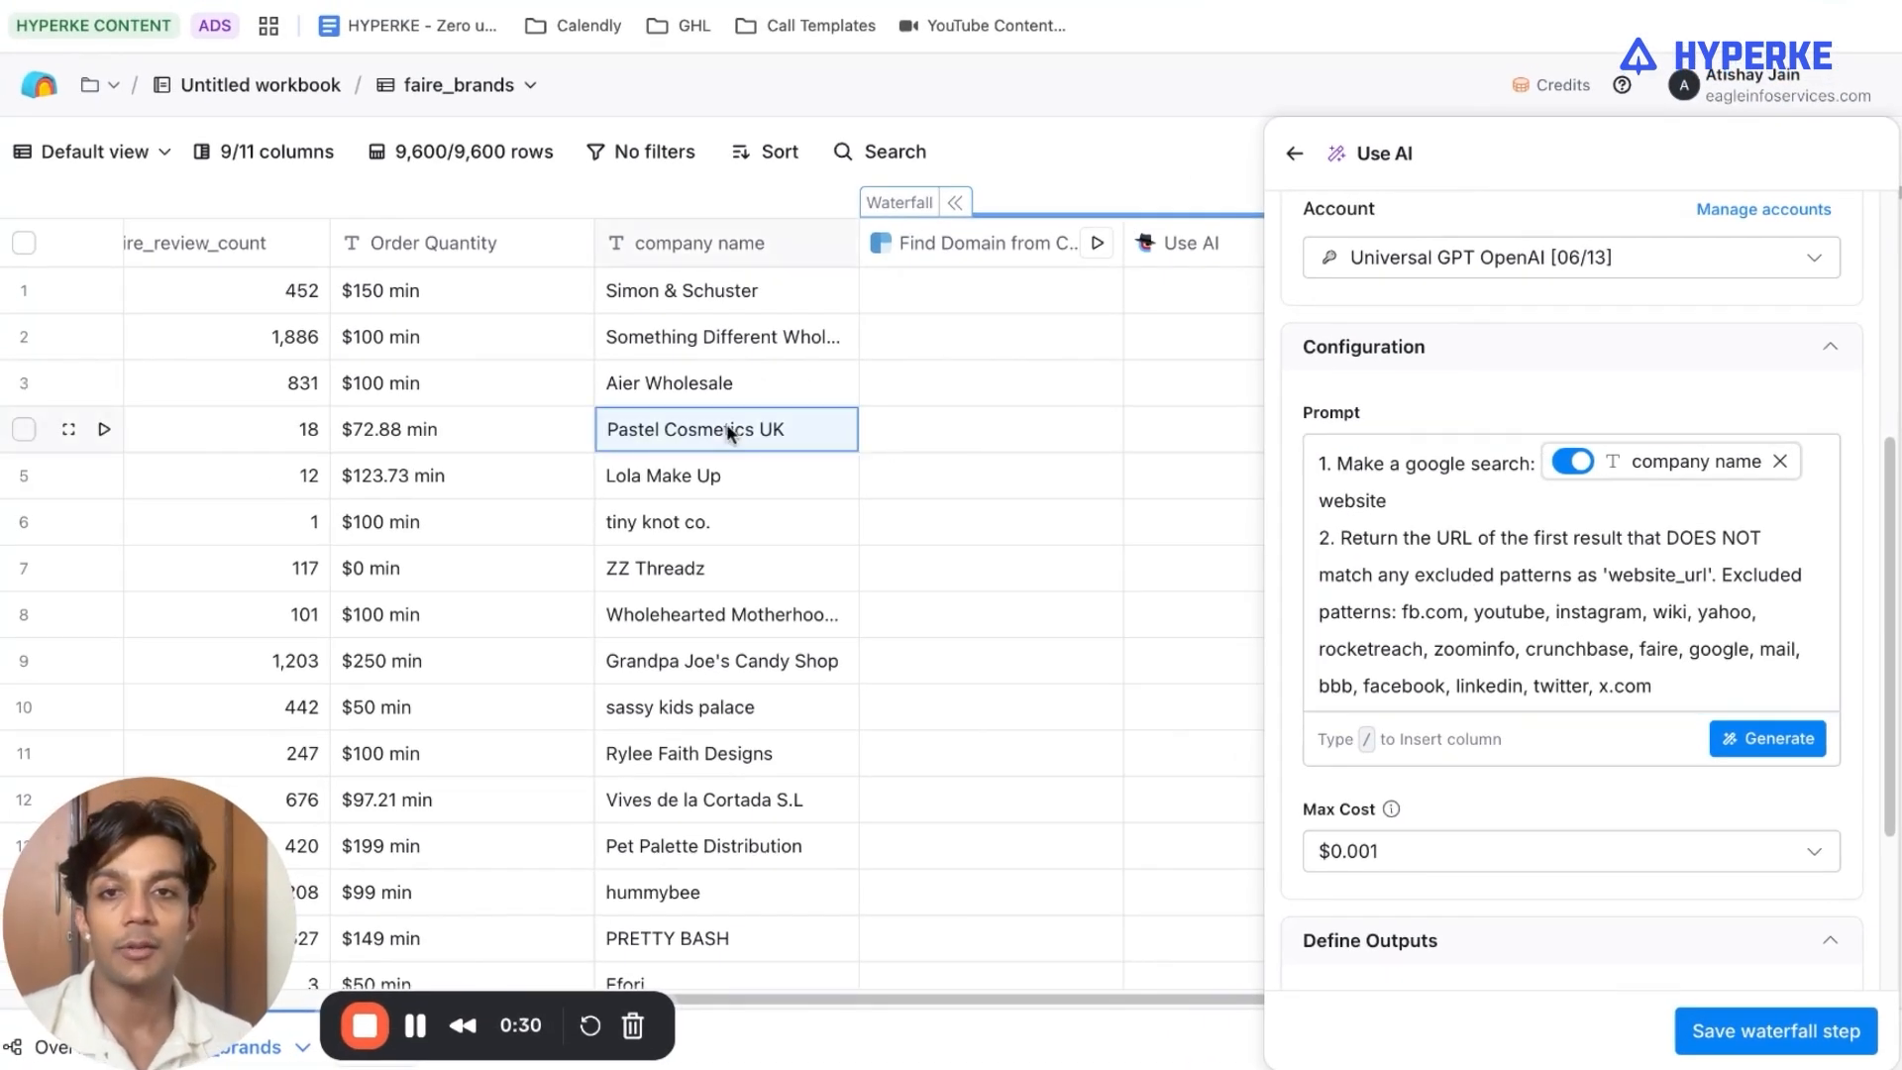
key(ctrl+c)
key(ctrl+t)
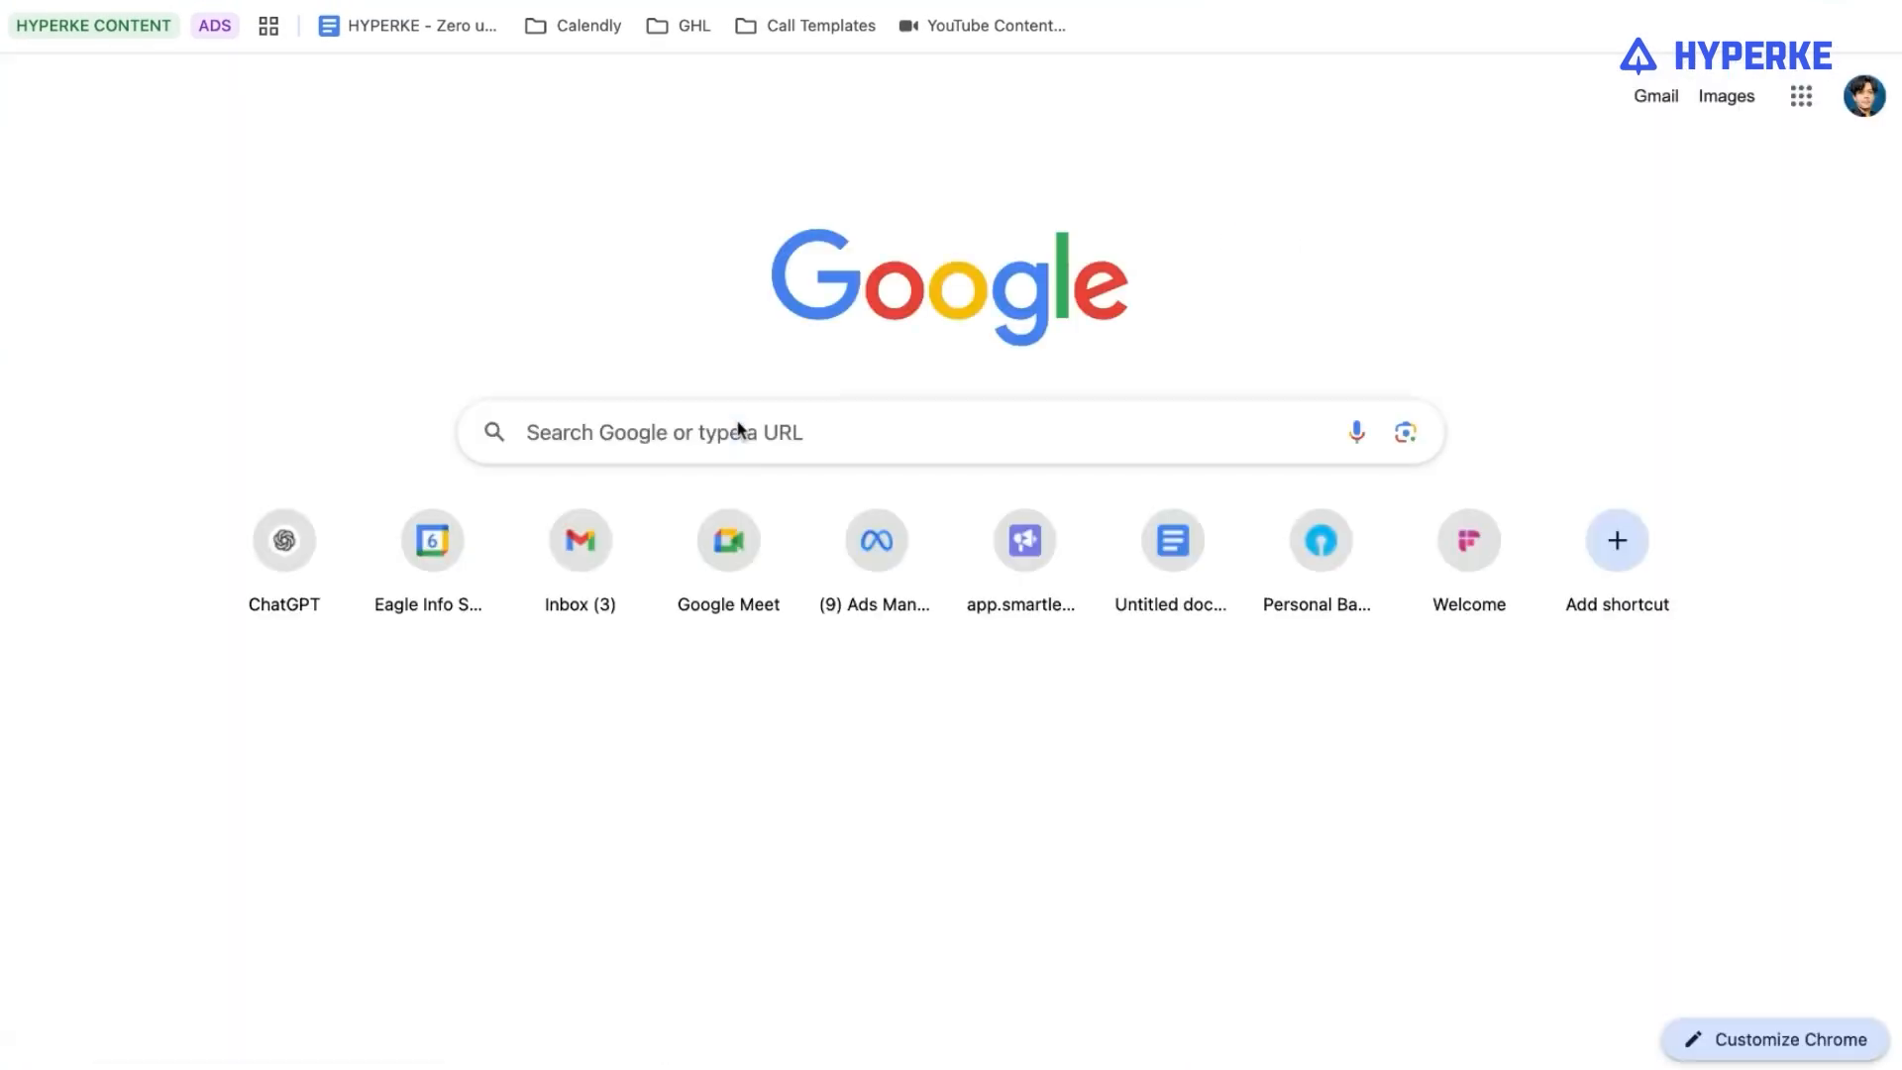
key(ctrl+v)
key(Return)
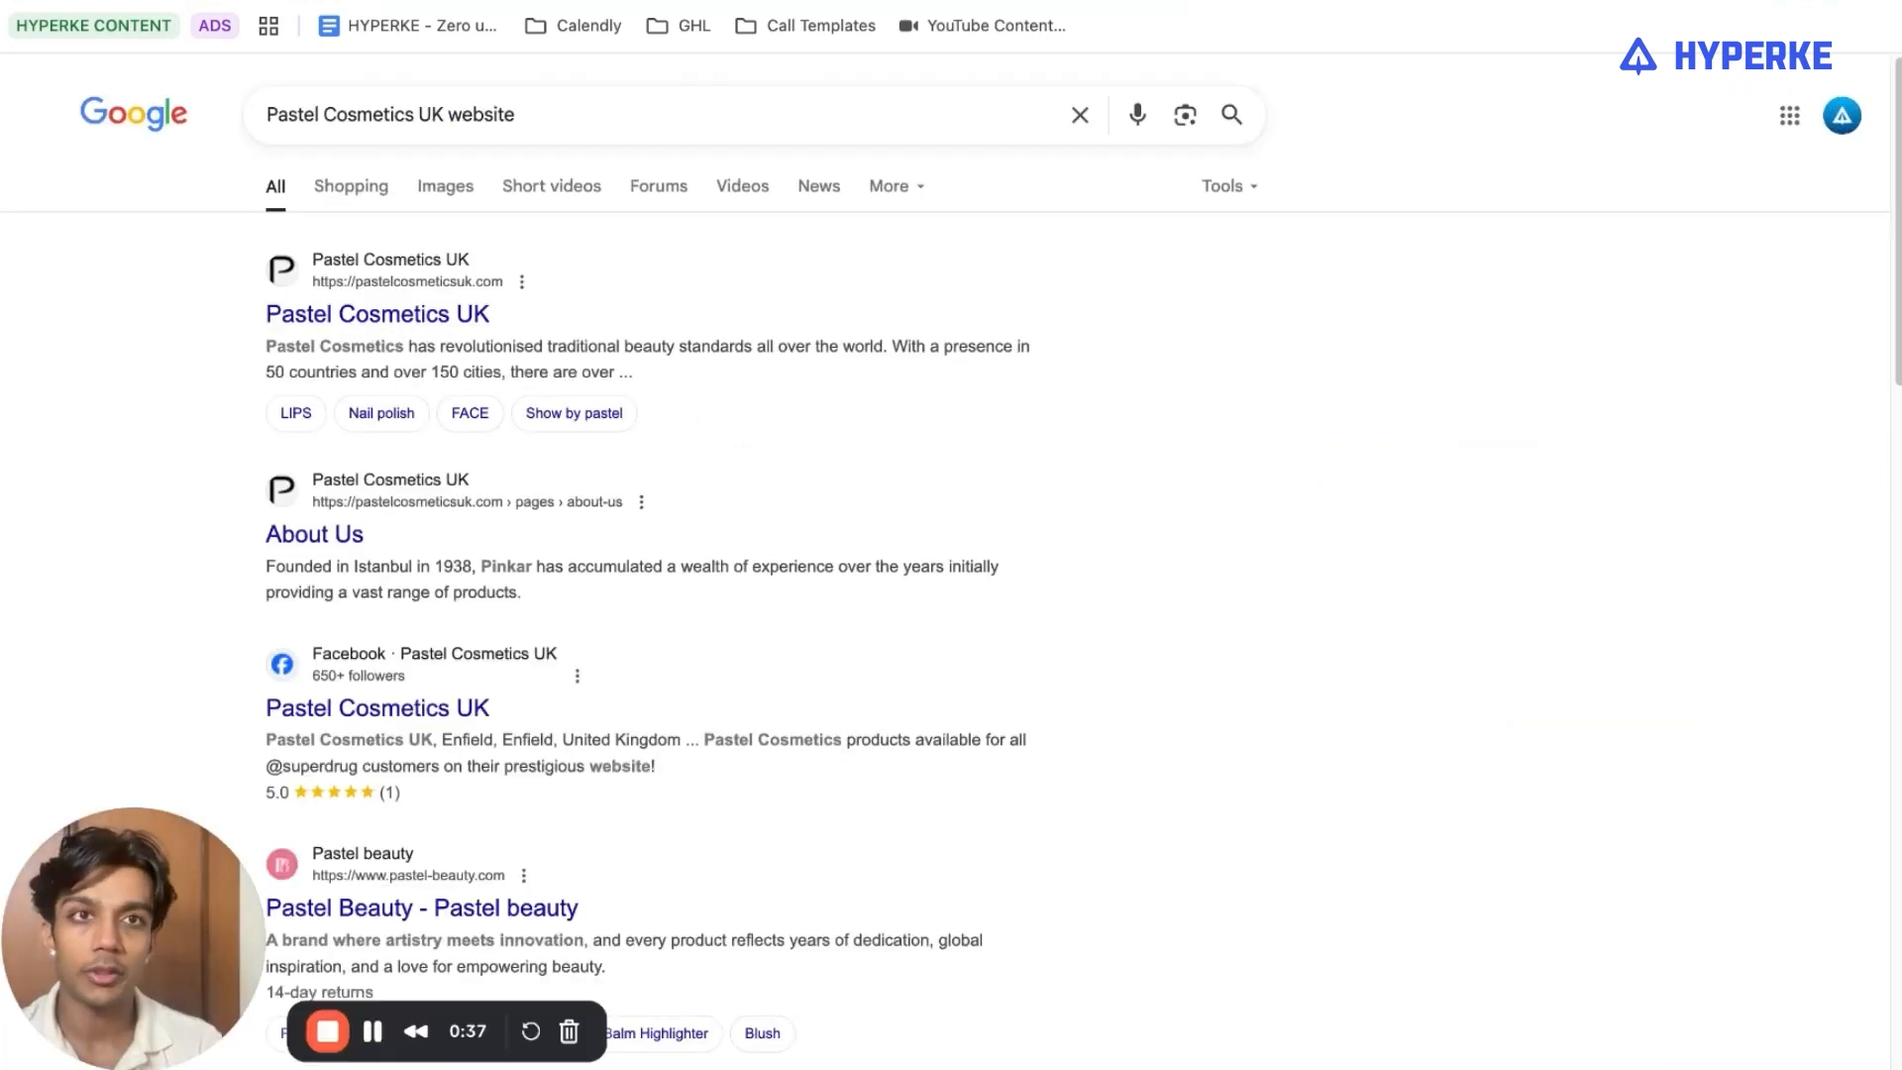
click(1563, 2)
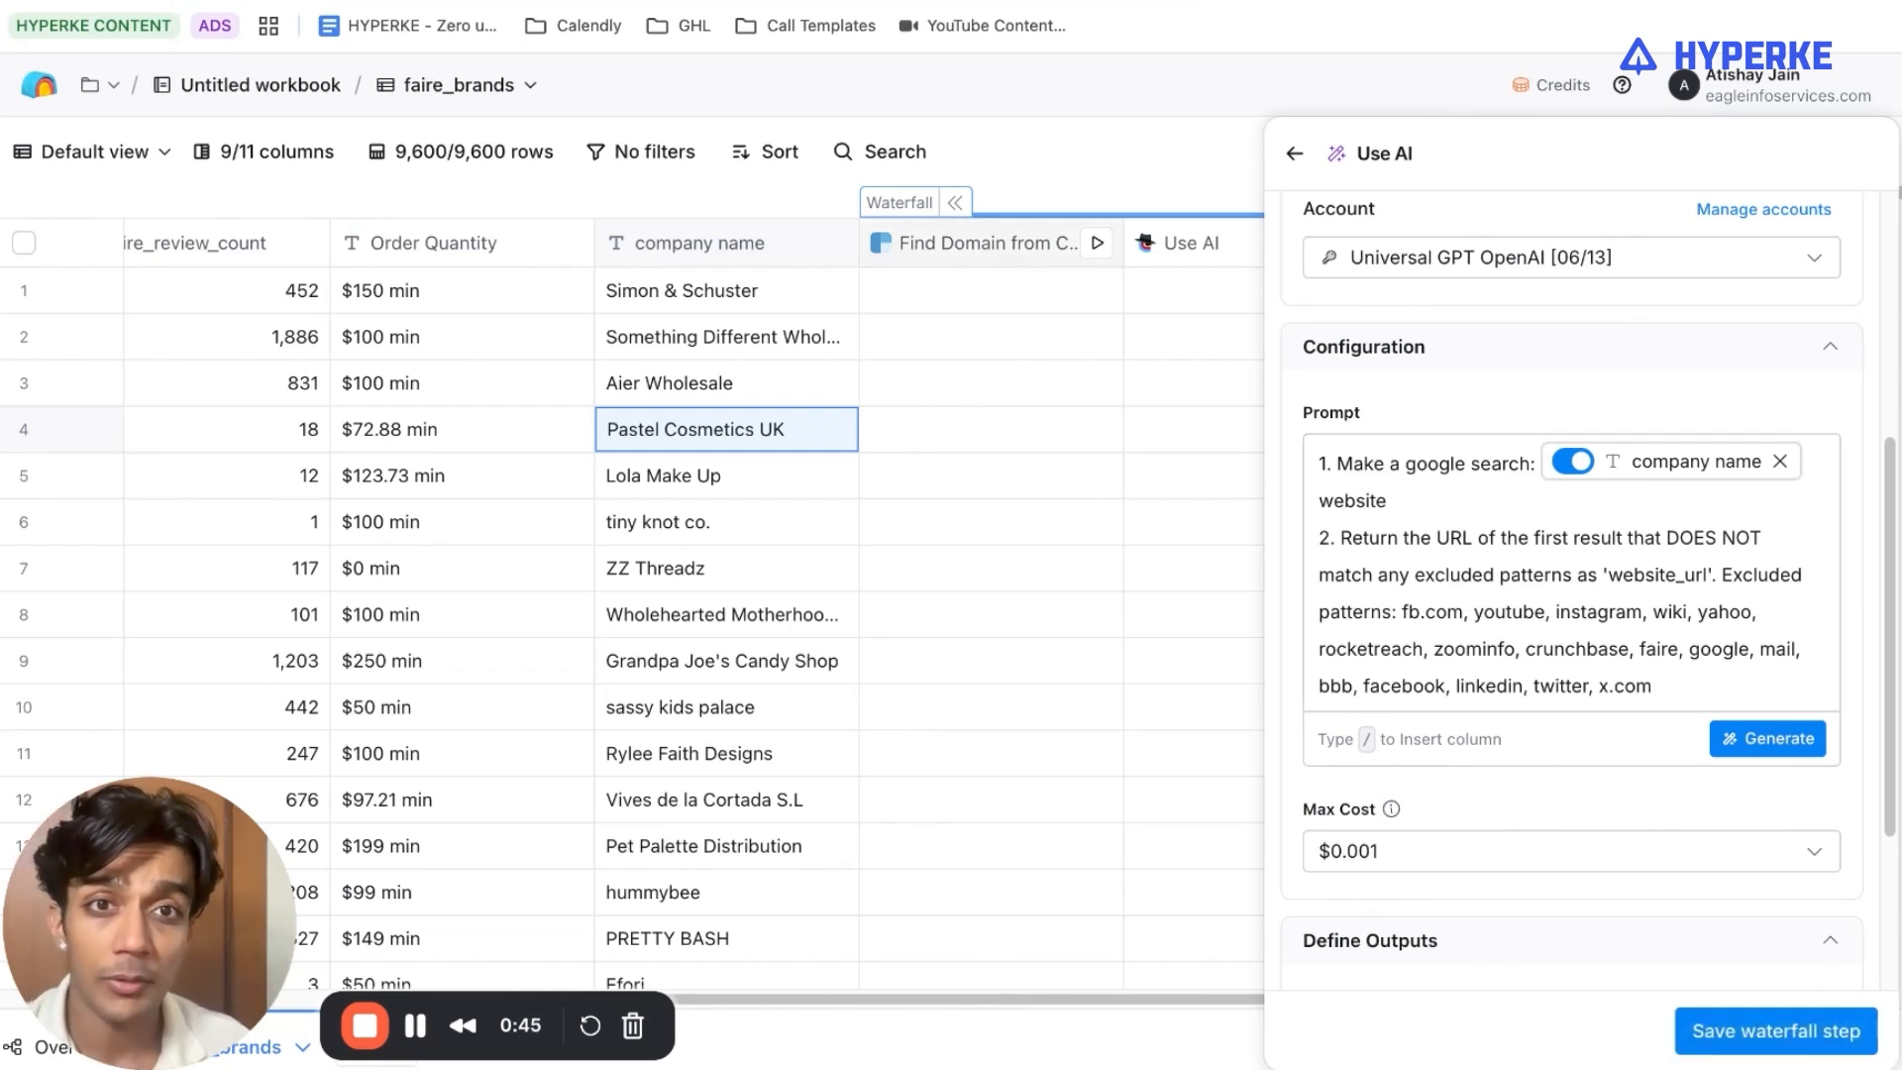
View the Serper Google Search API site in a new browser tab, and return to the Use AI settings in Clay.
key(super+t)
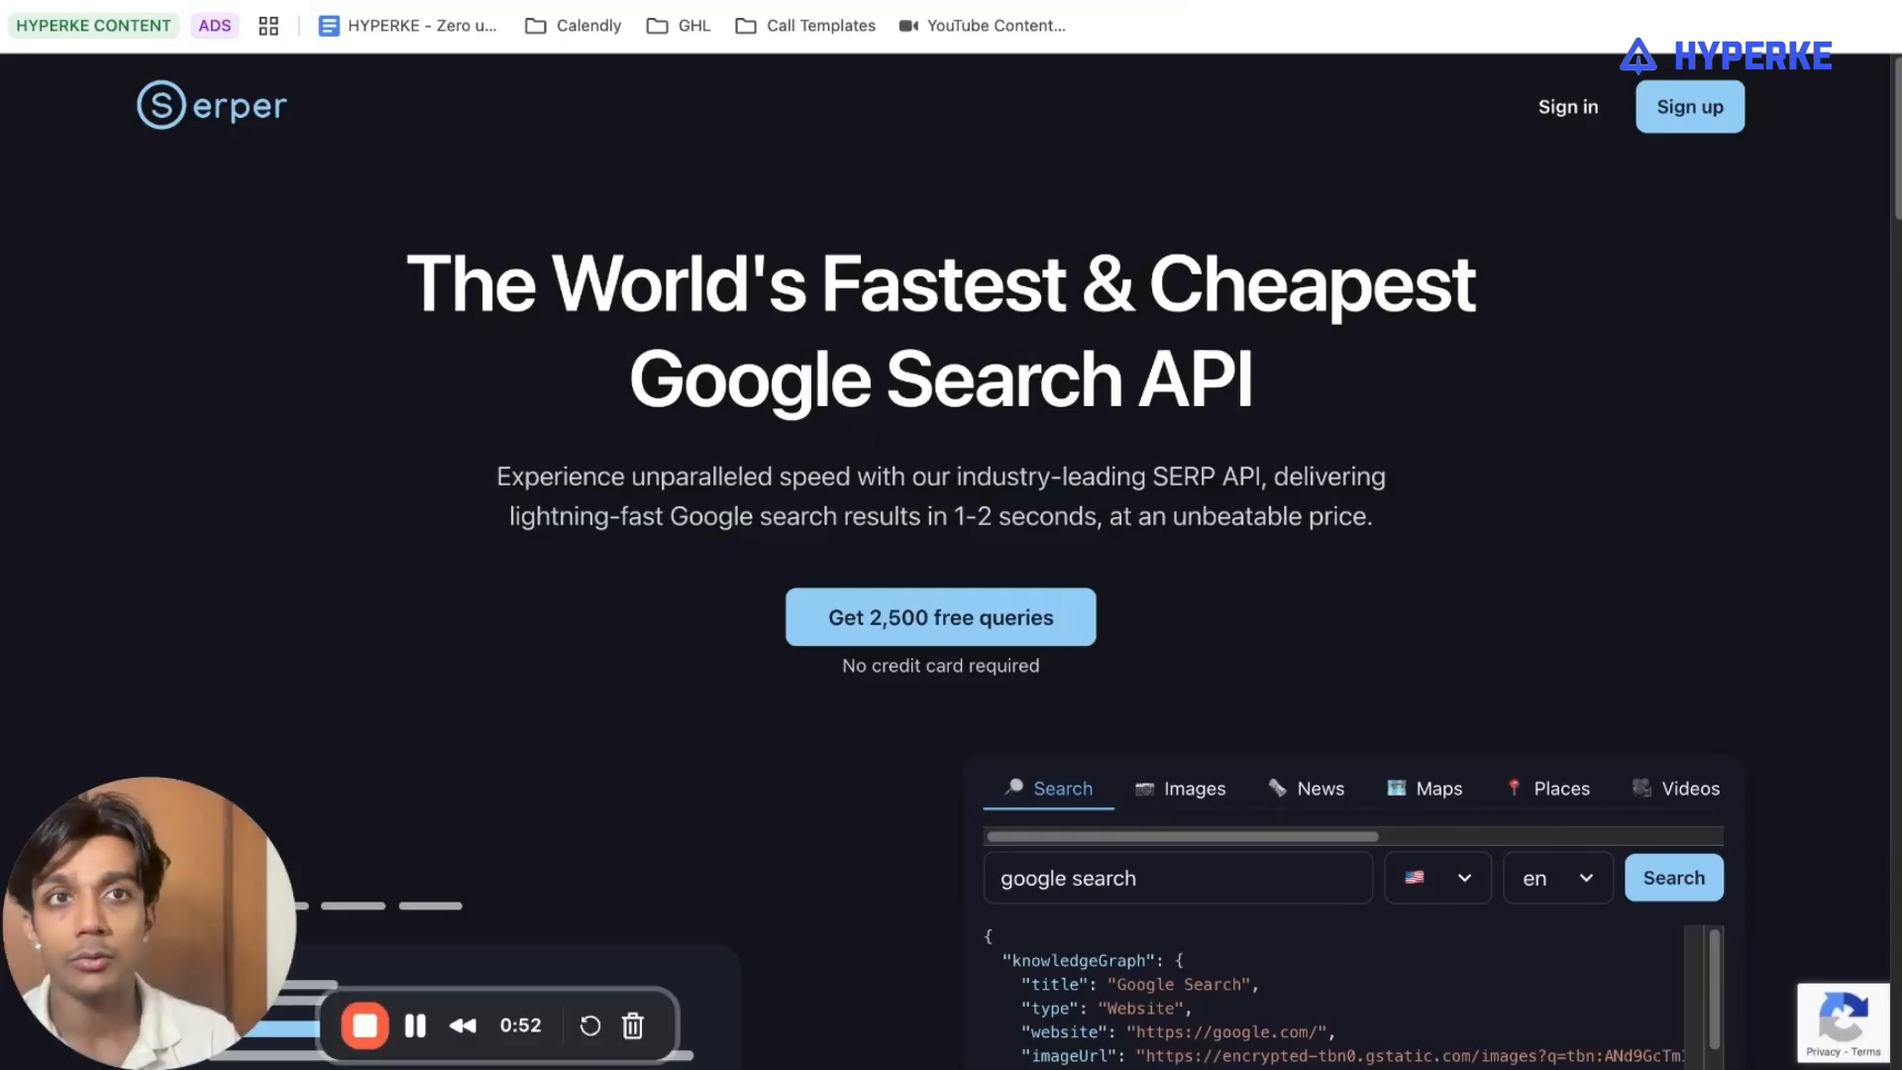
key(super+w)
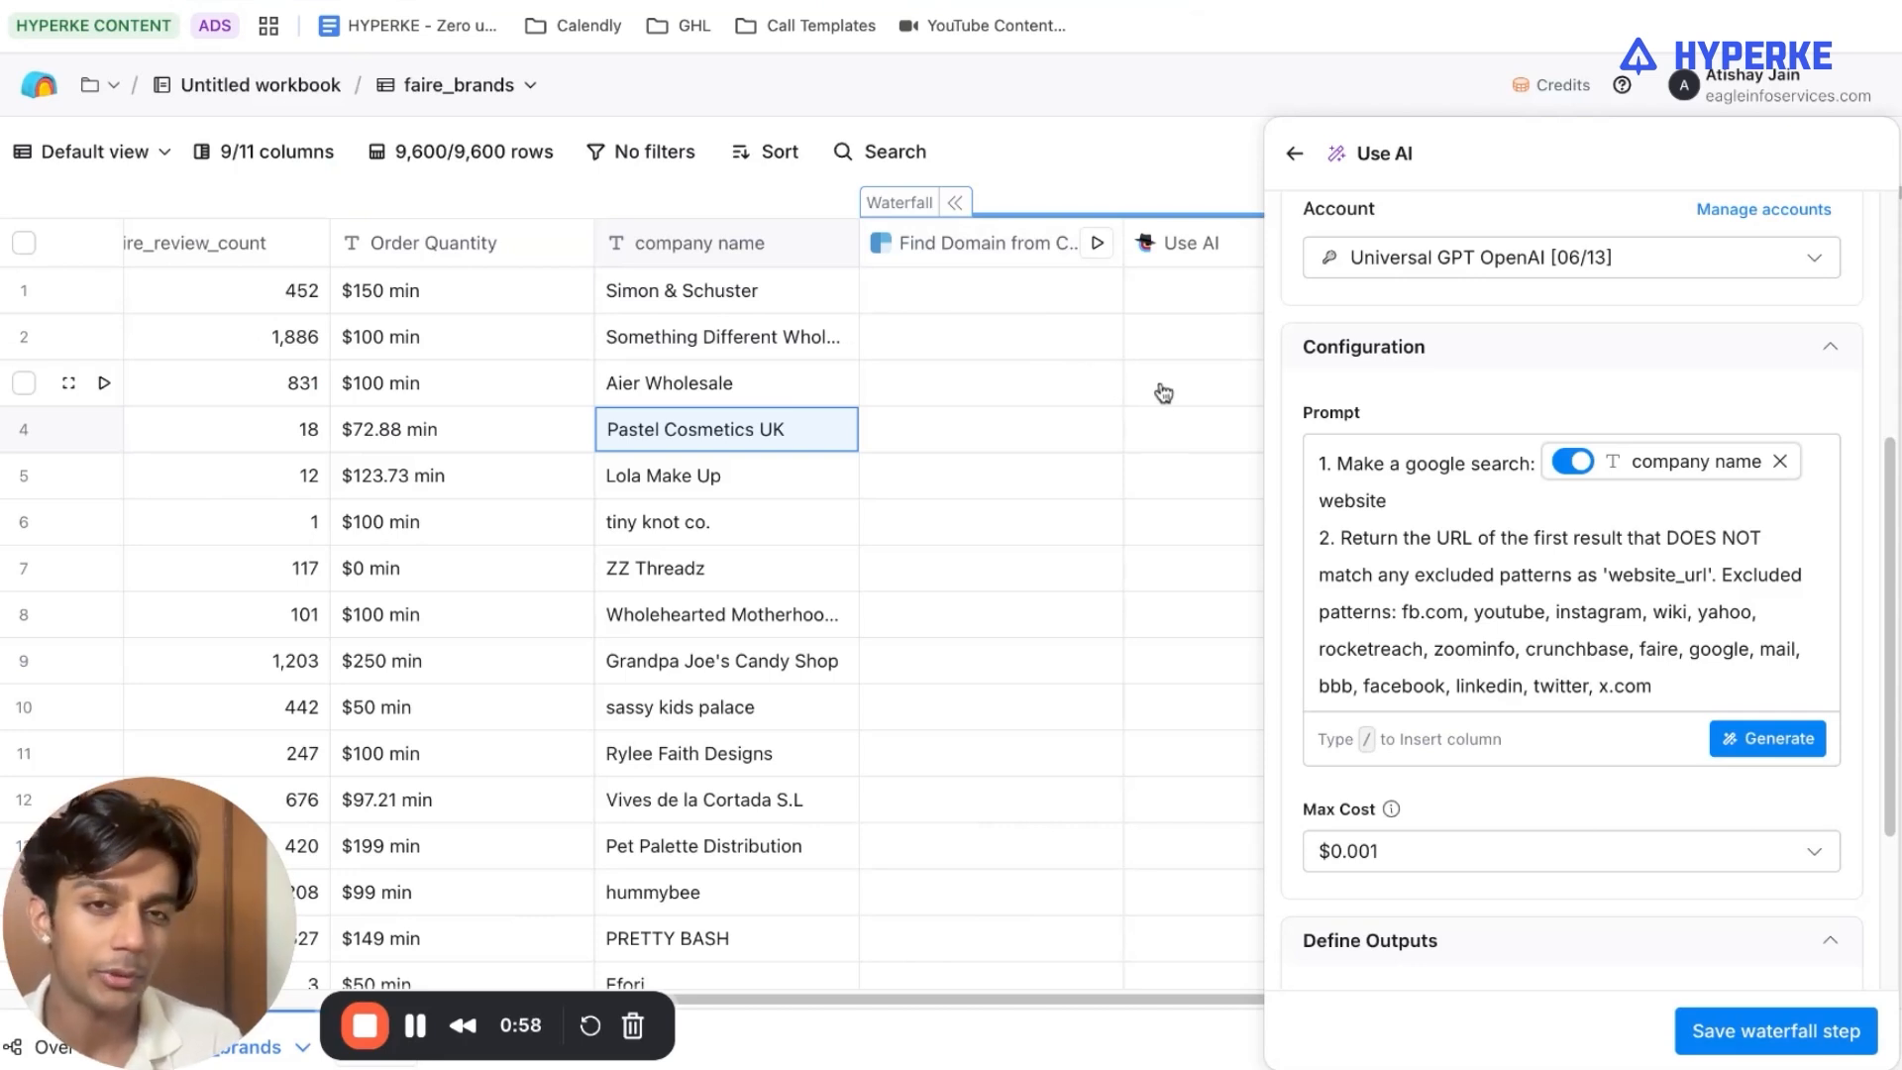
scroll(1638, 573, up, 3)
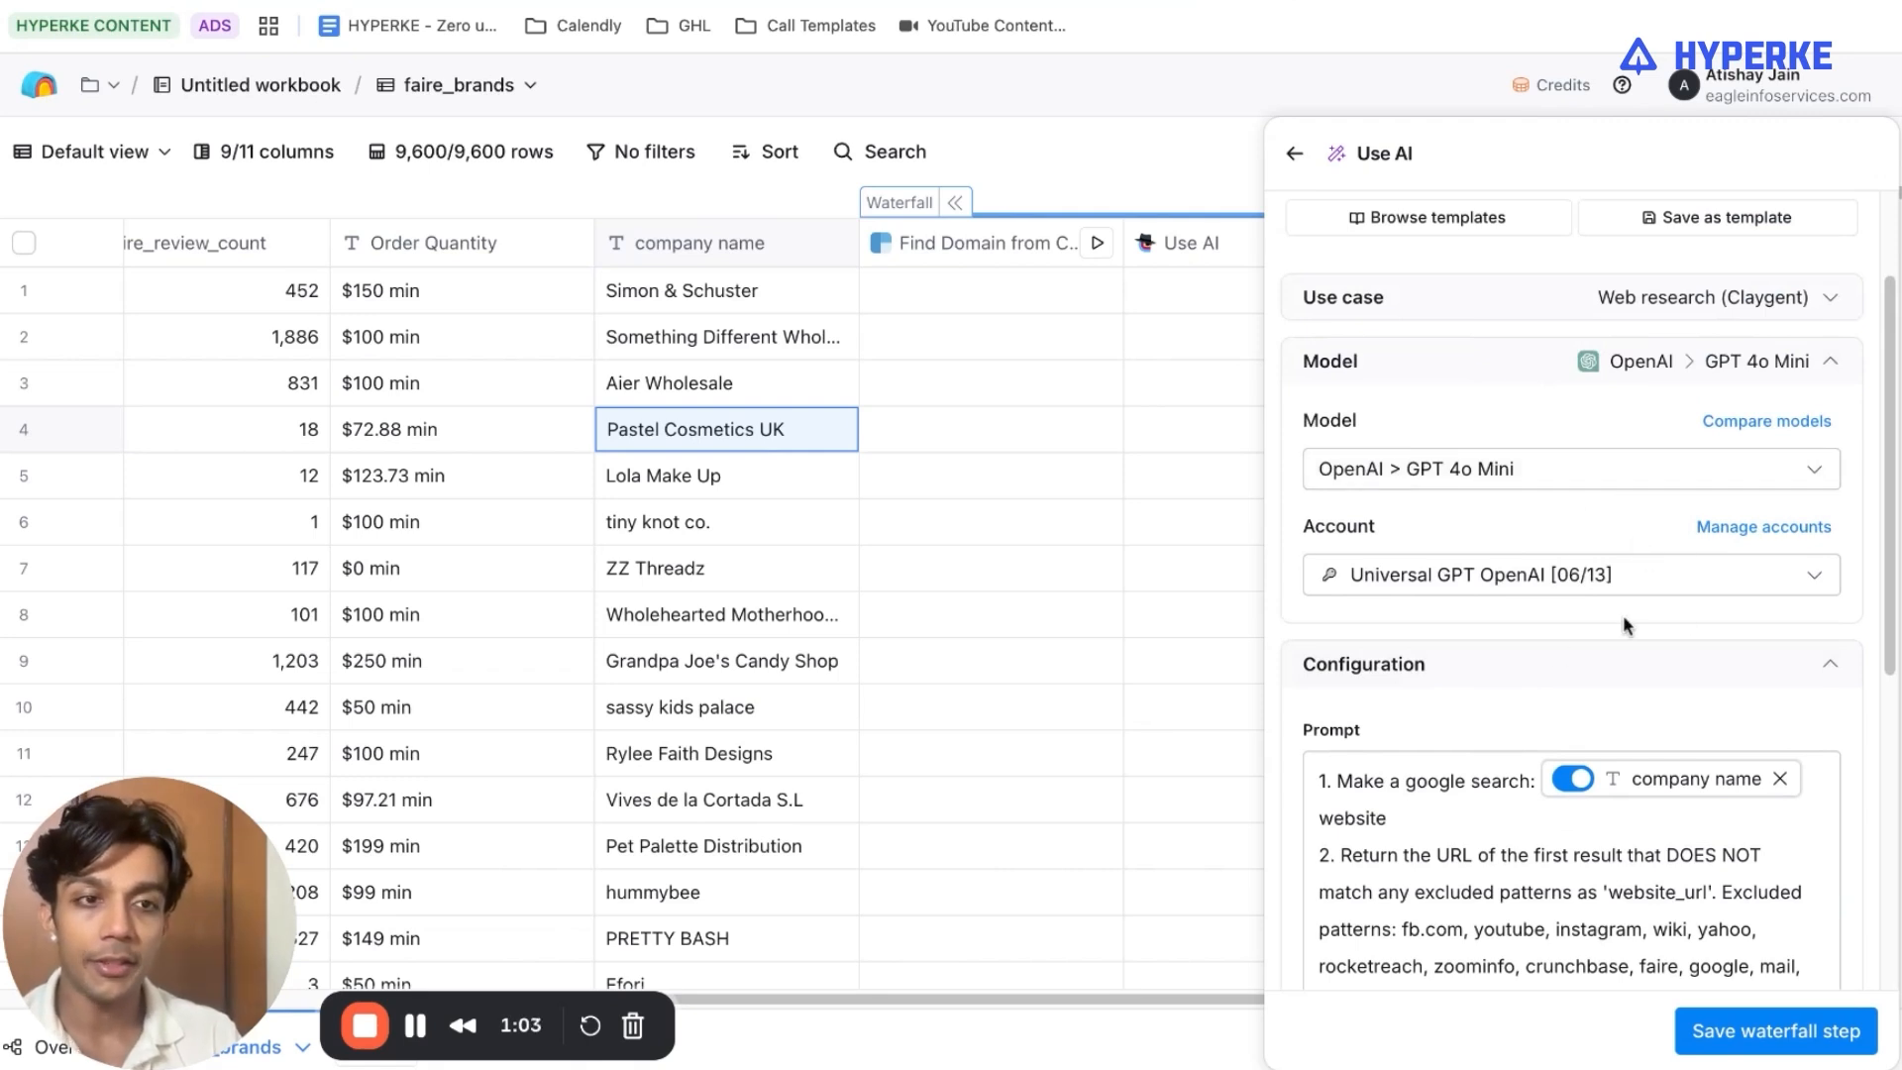
Save the web research step in the waterfall, and save and run the waterfall on the first 10 rows.
scroll(1622, 615, down, 6)
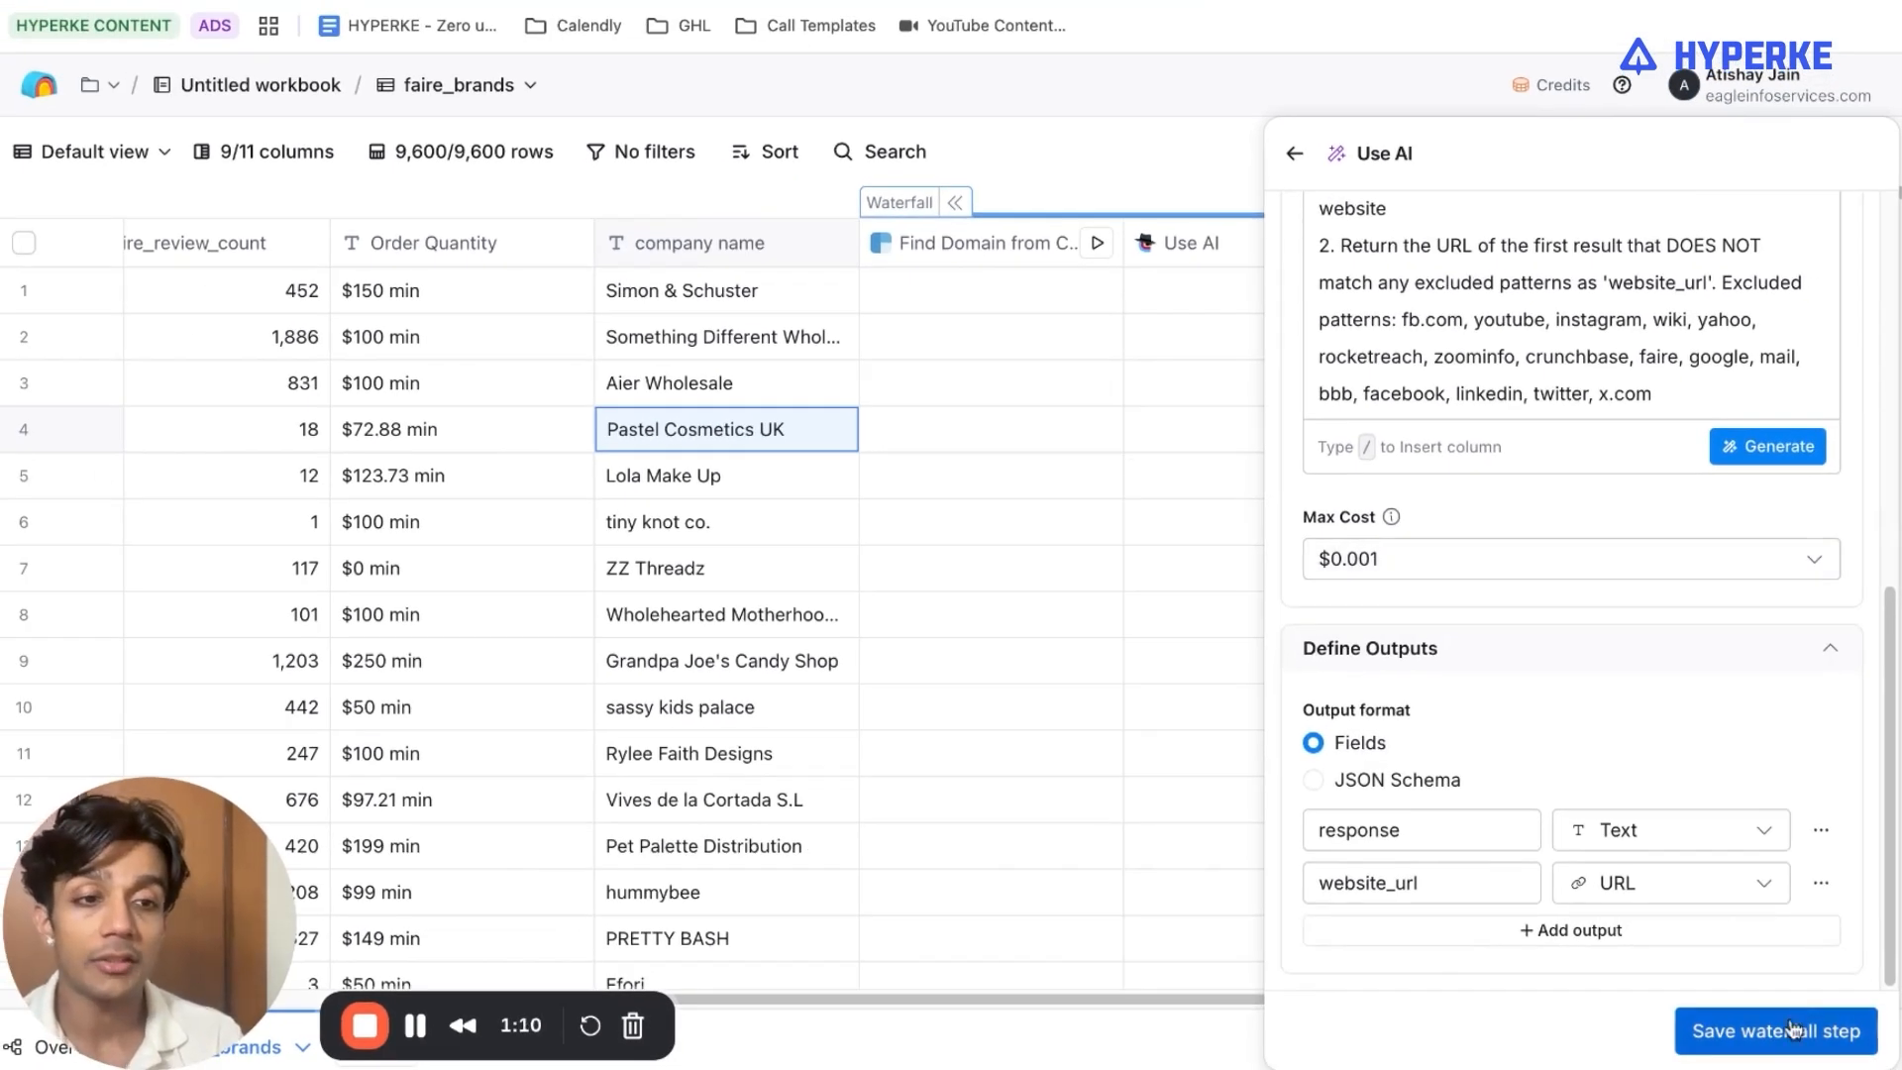
click(1795, 1030)
click(1817, 1030)
click(1745, 866)
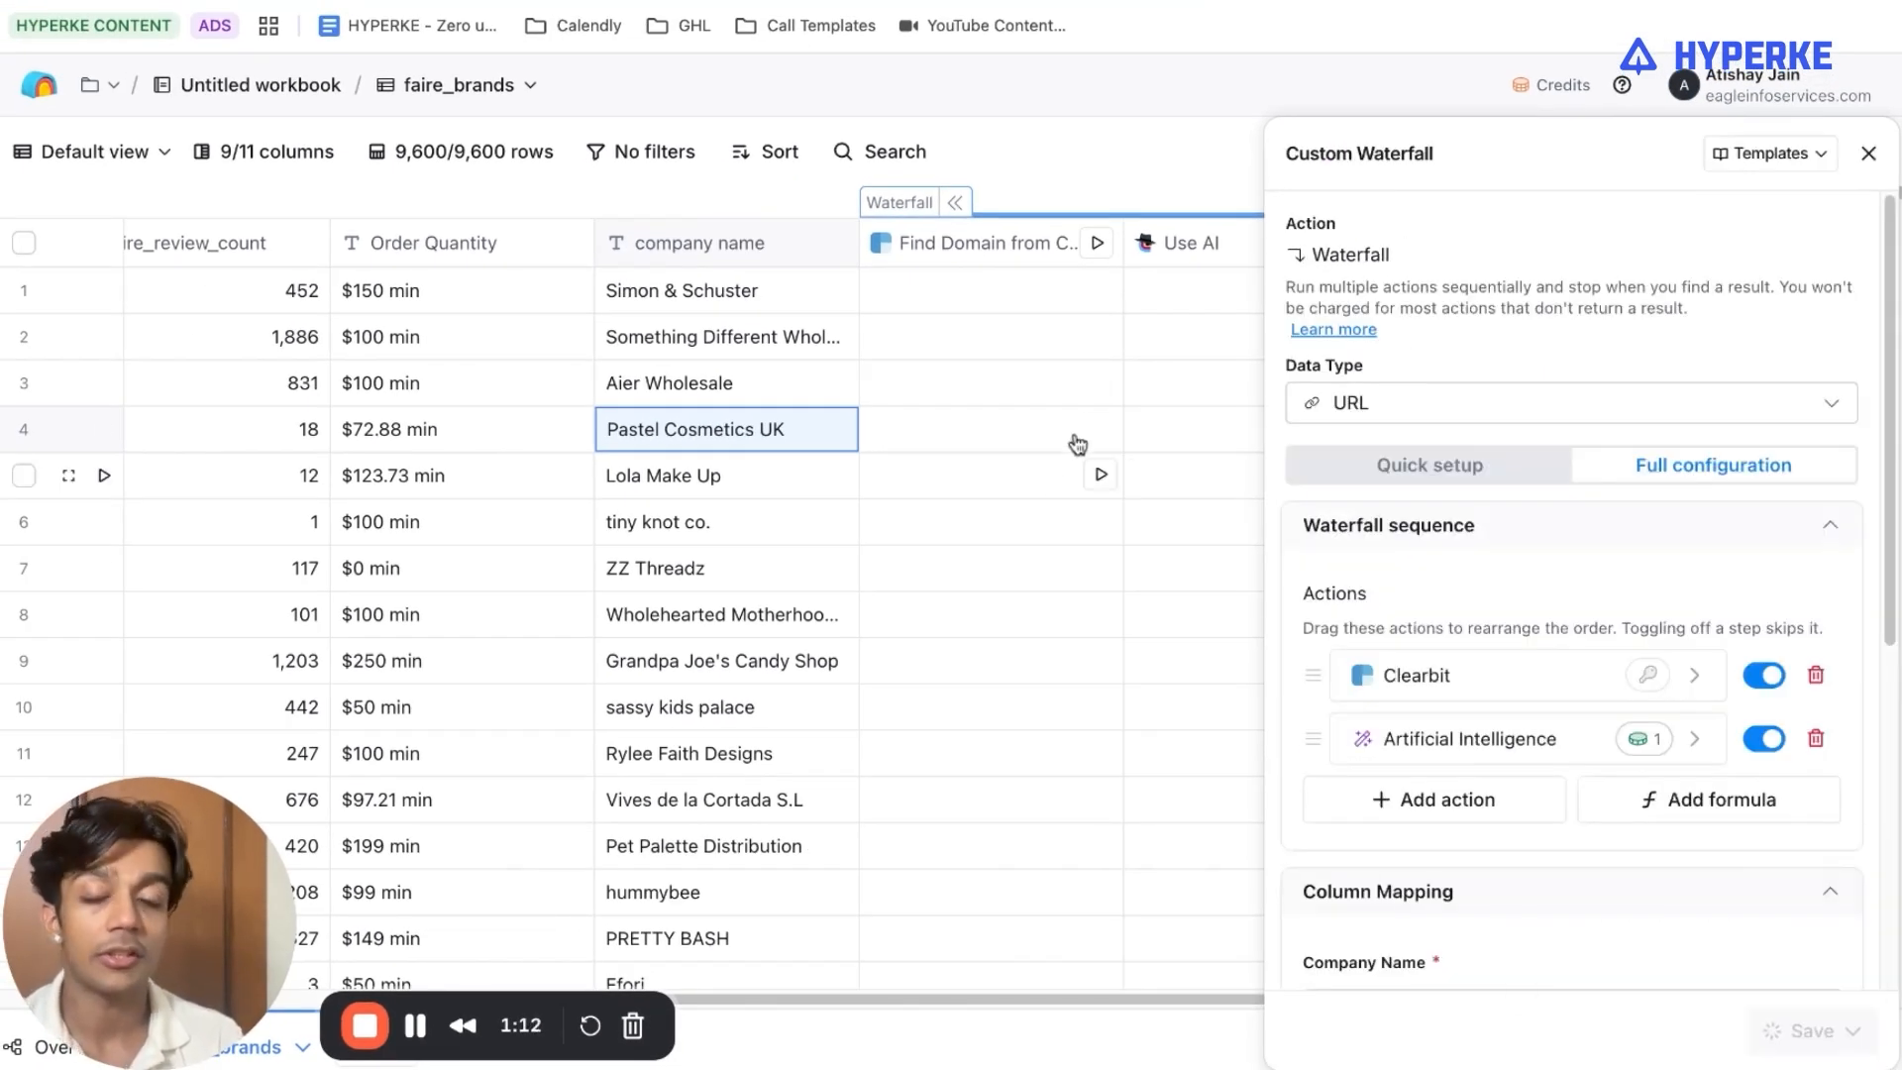
Check the workspace's available credits, and examine the Use AI cell details for ZZ Threadz.
click(1564, 91)
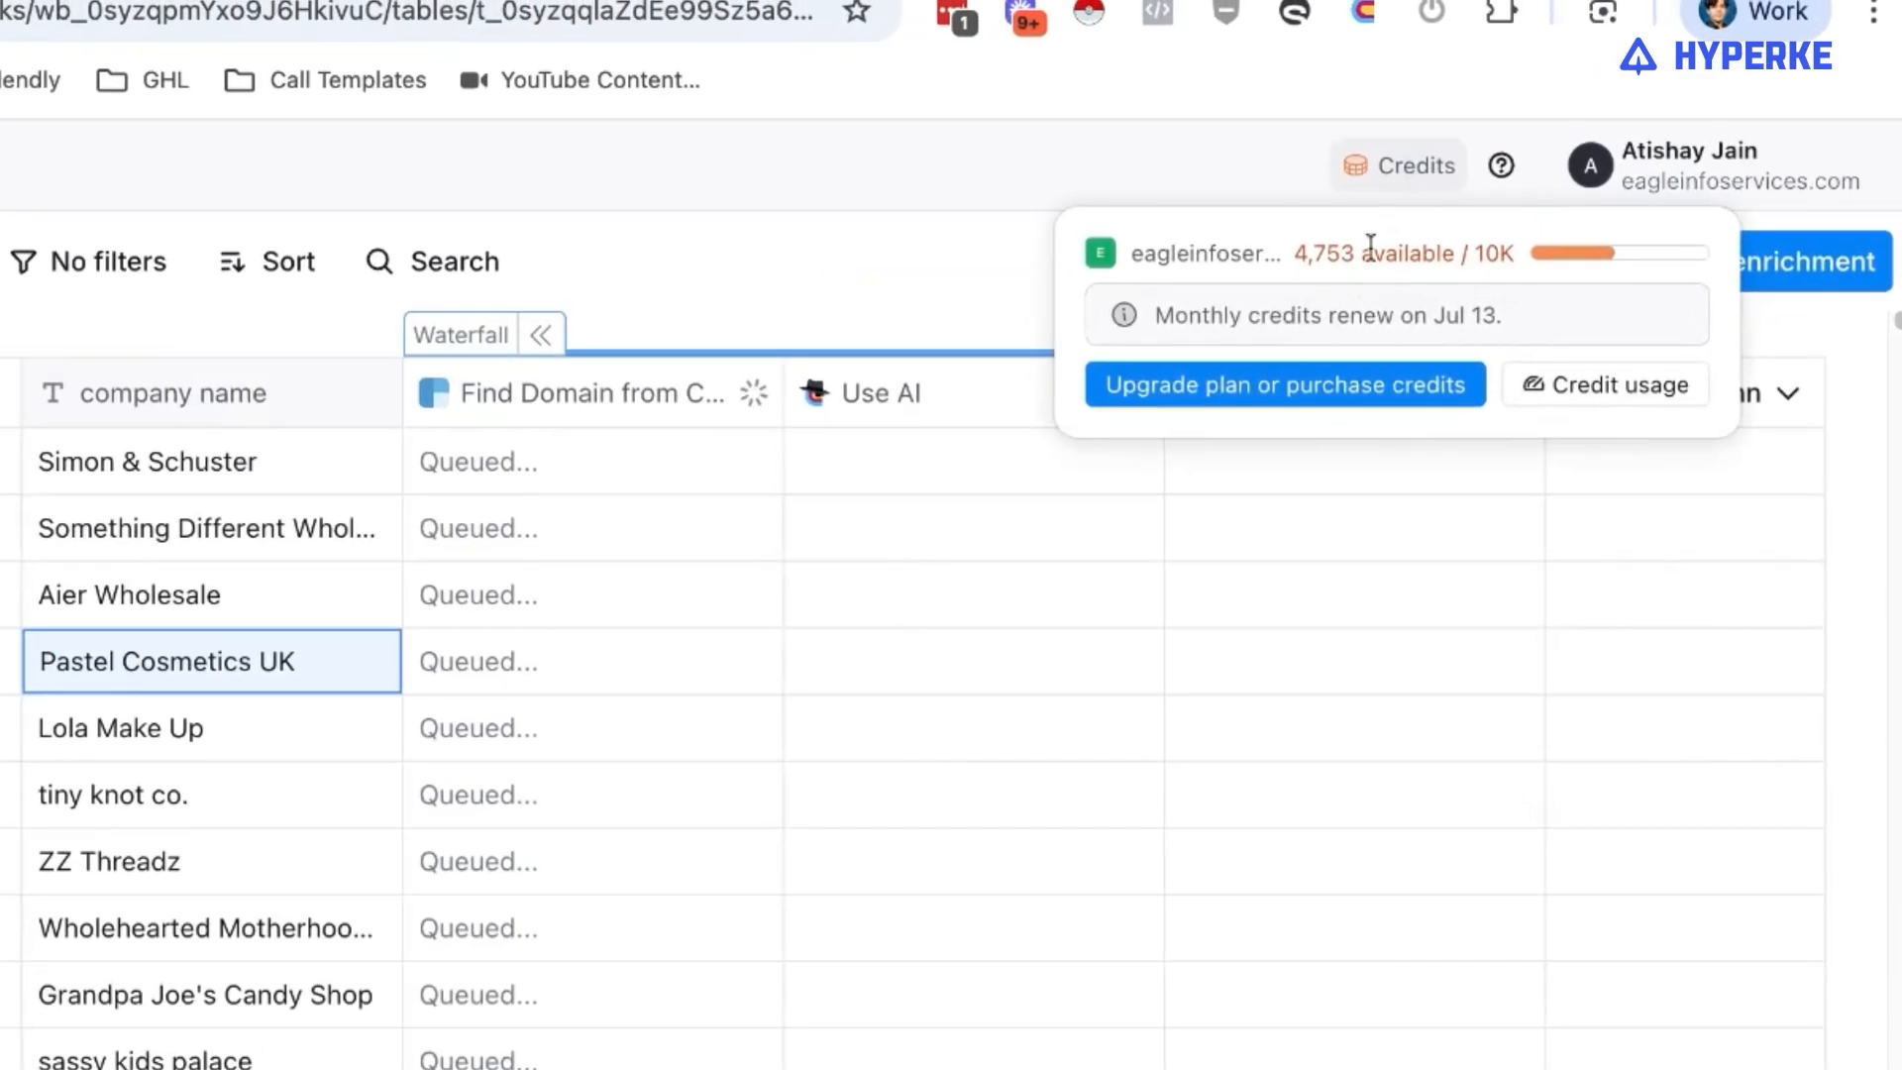
click(1121, 178)
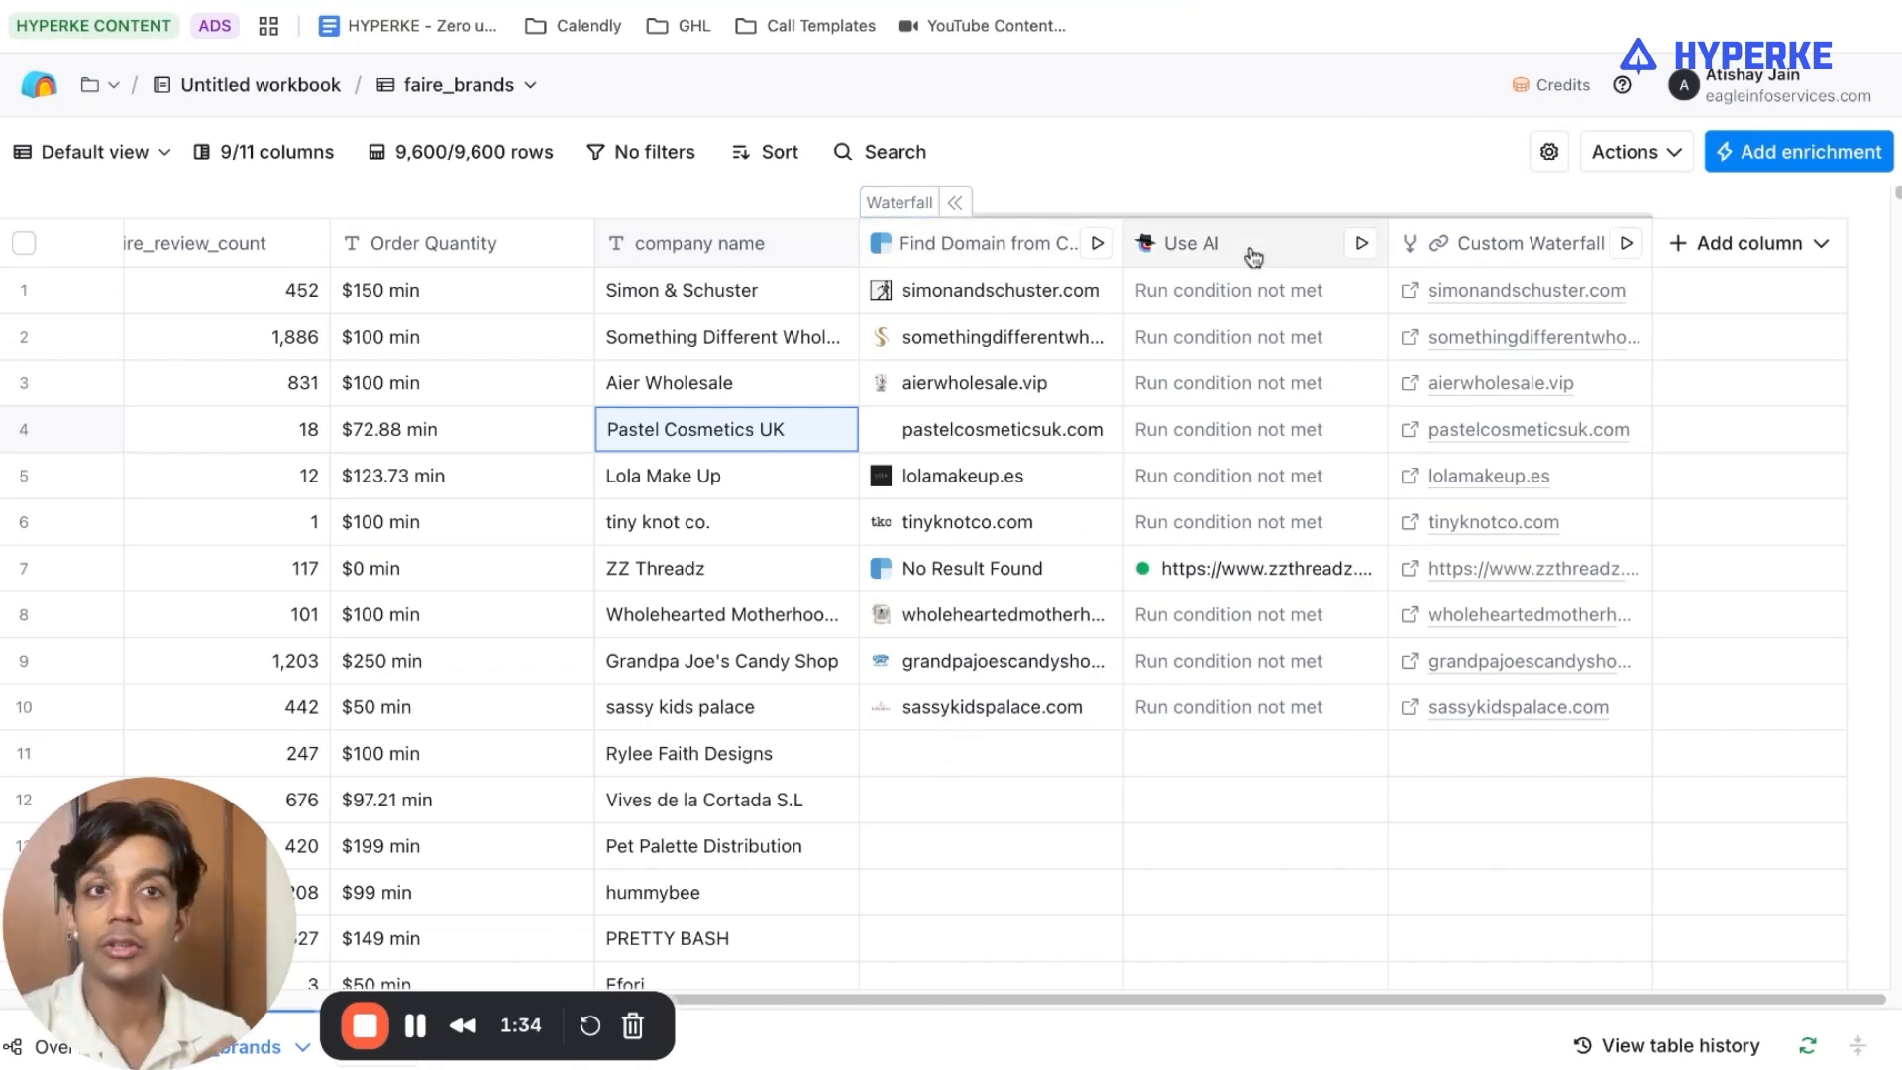
click(1367, 570)
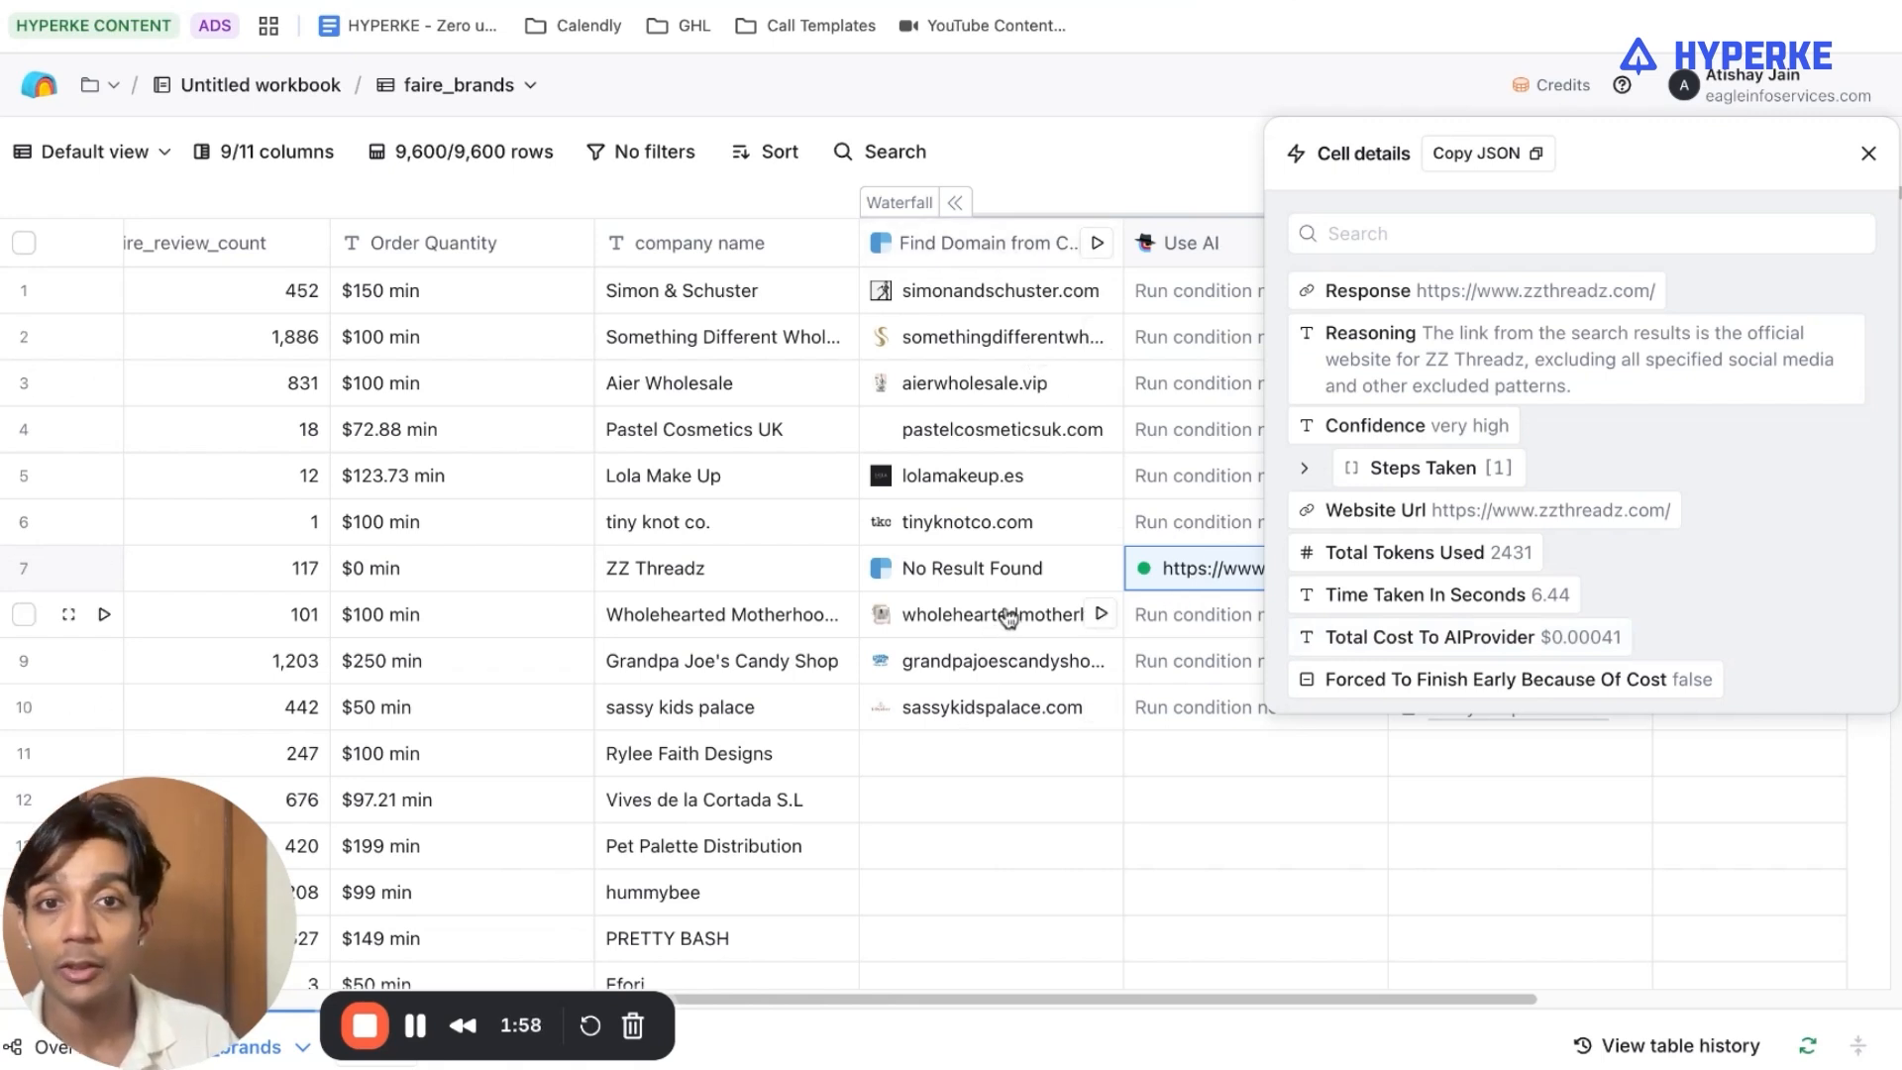
click(1092, 255)
click(1157, 296)
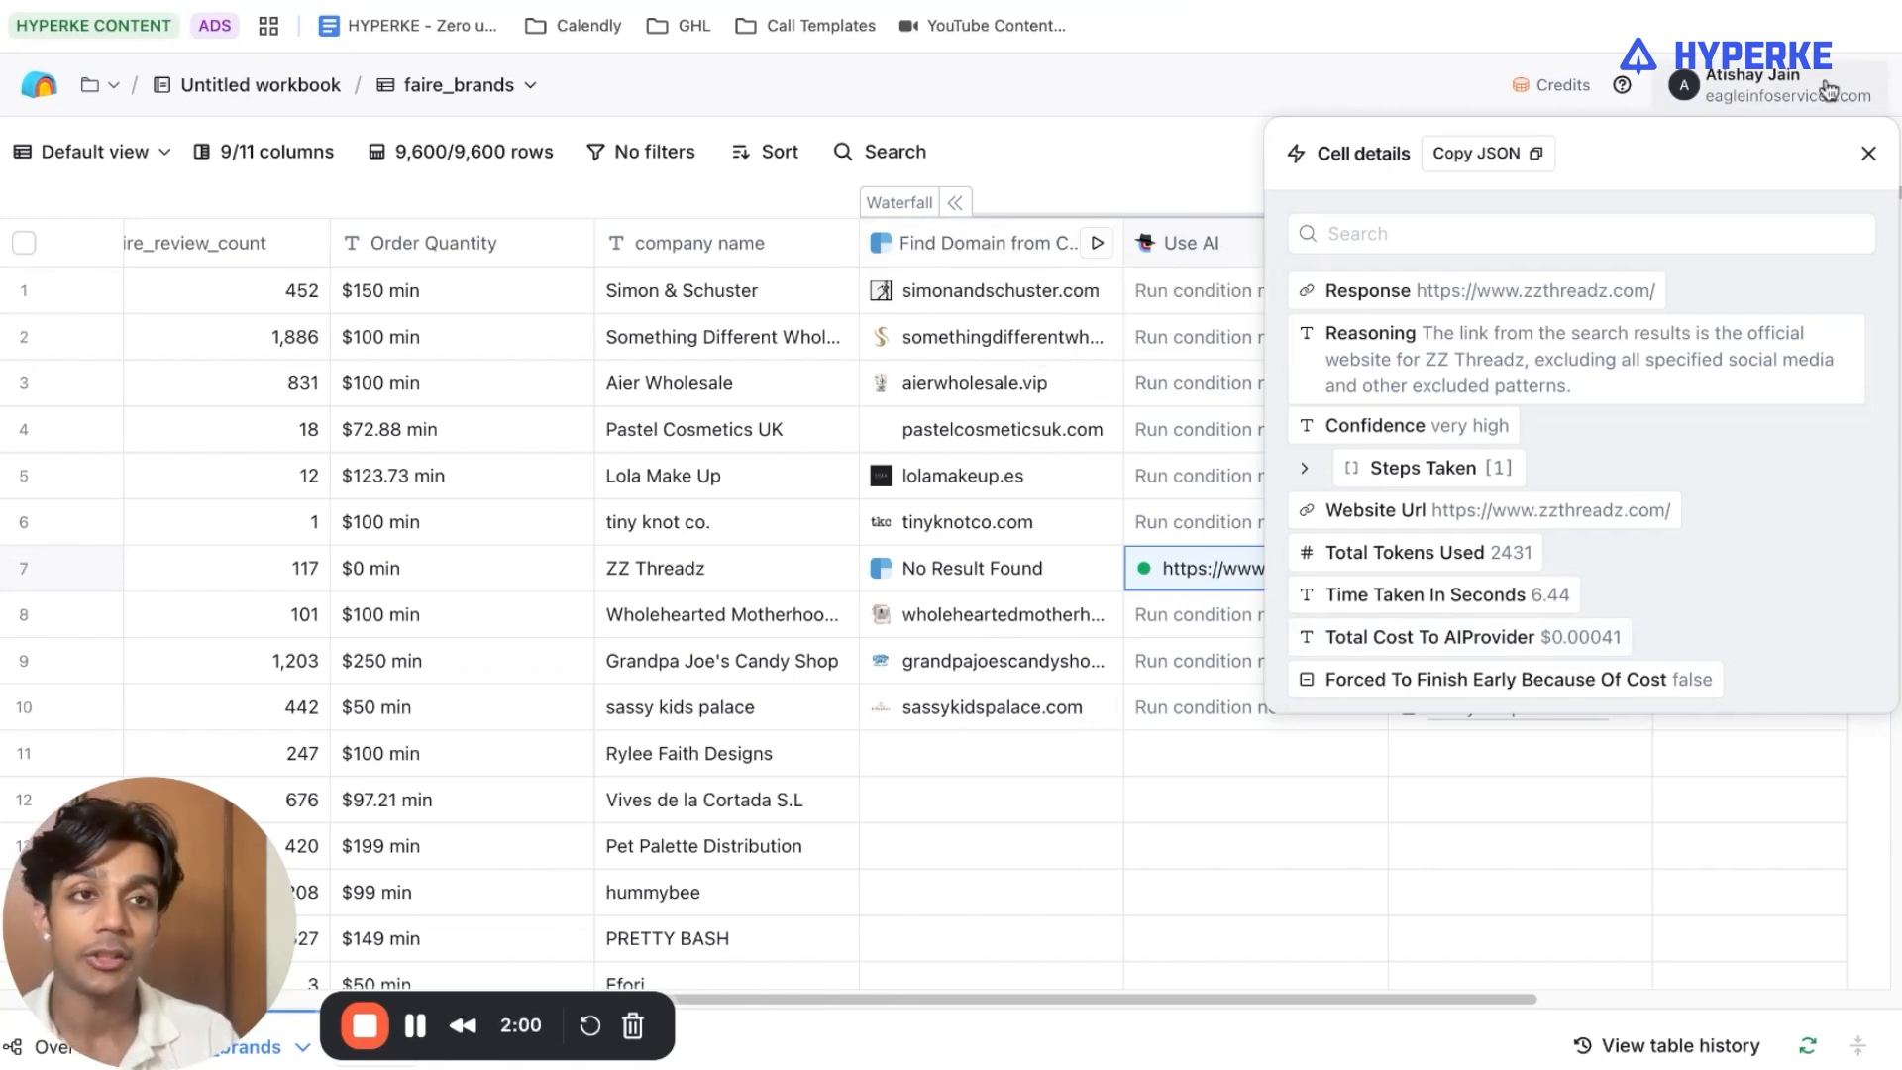
Collapse the waterfall columns and run Custom Waterfall on all rows that haven't run or have errors.
click(955, 203)
click(1626, 245)
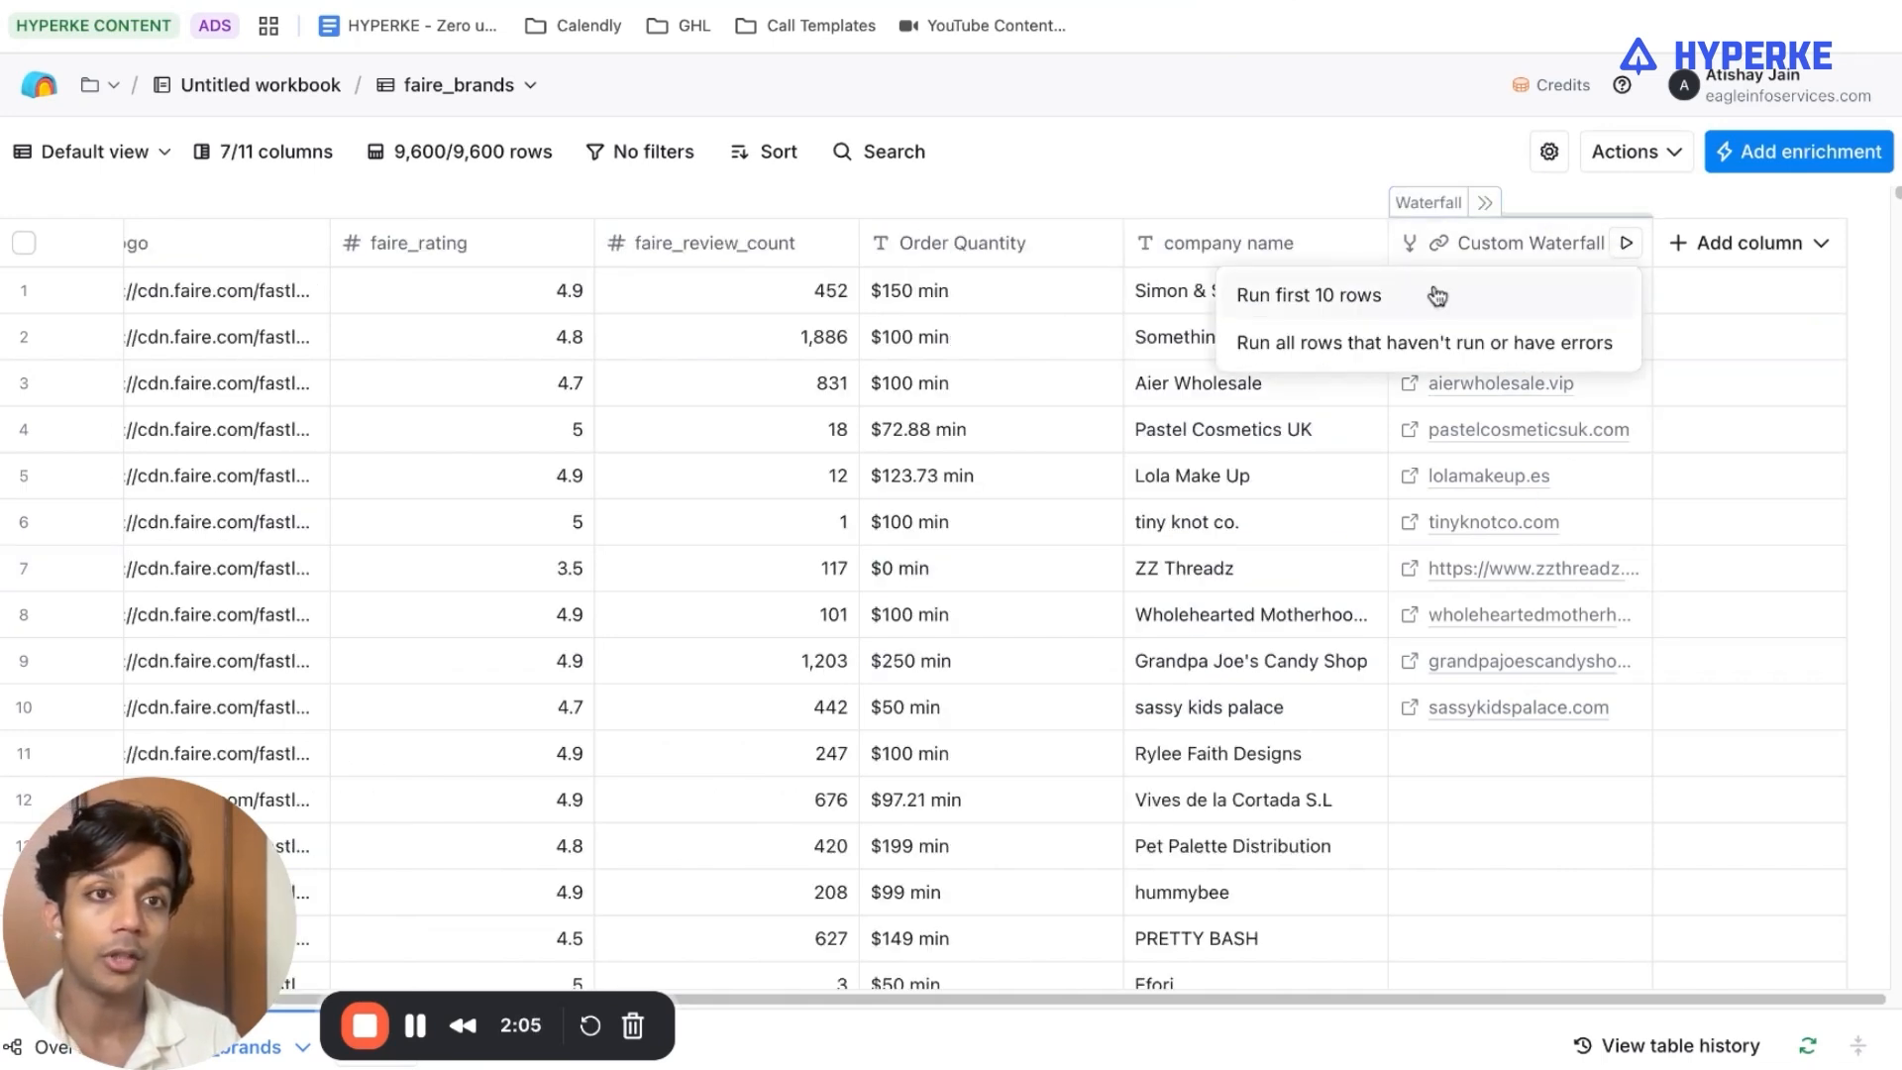
click(1423, 347)
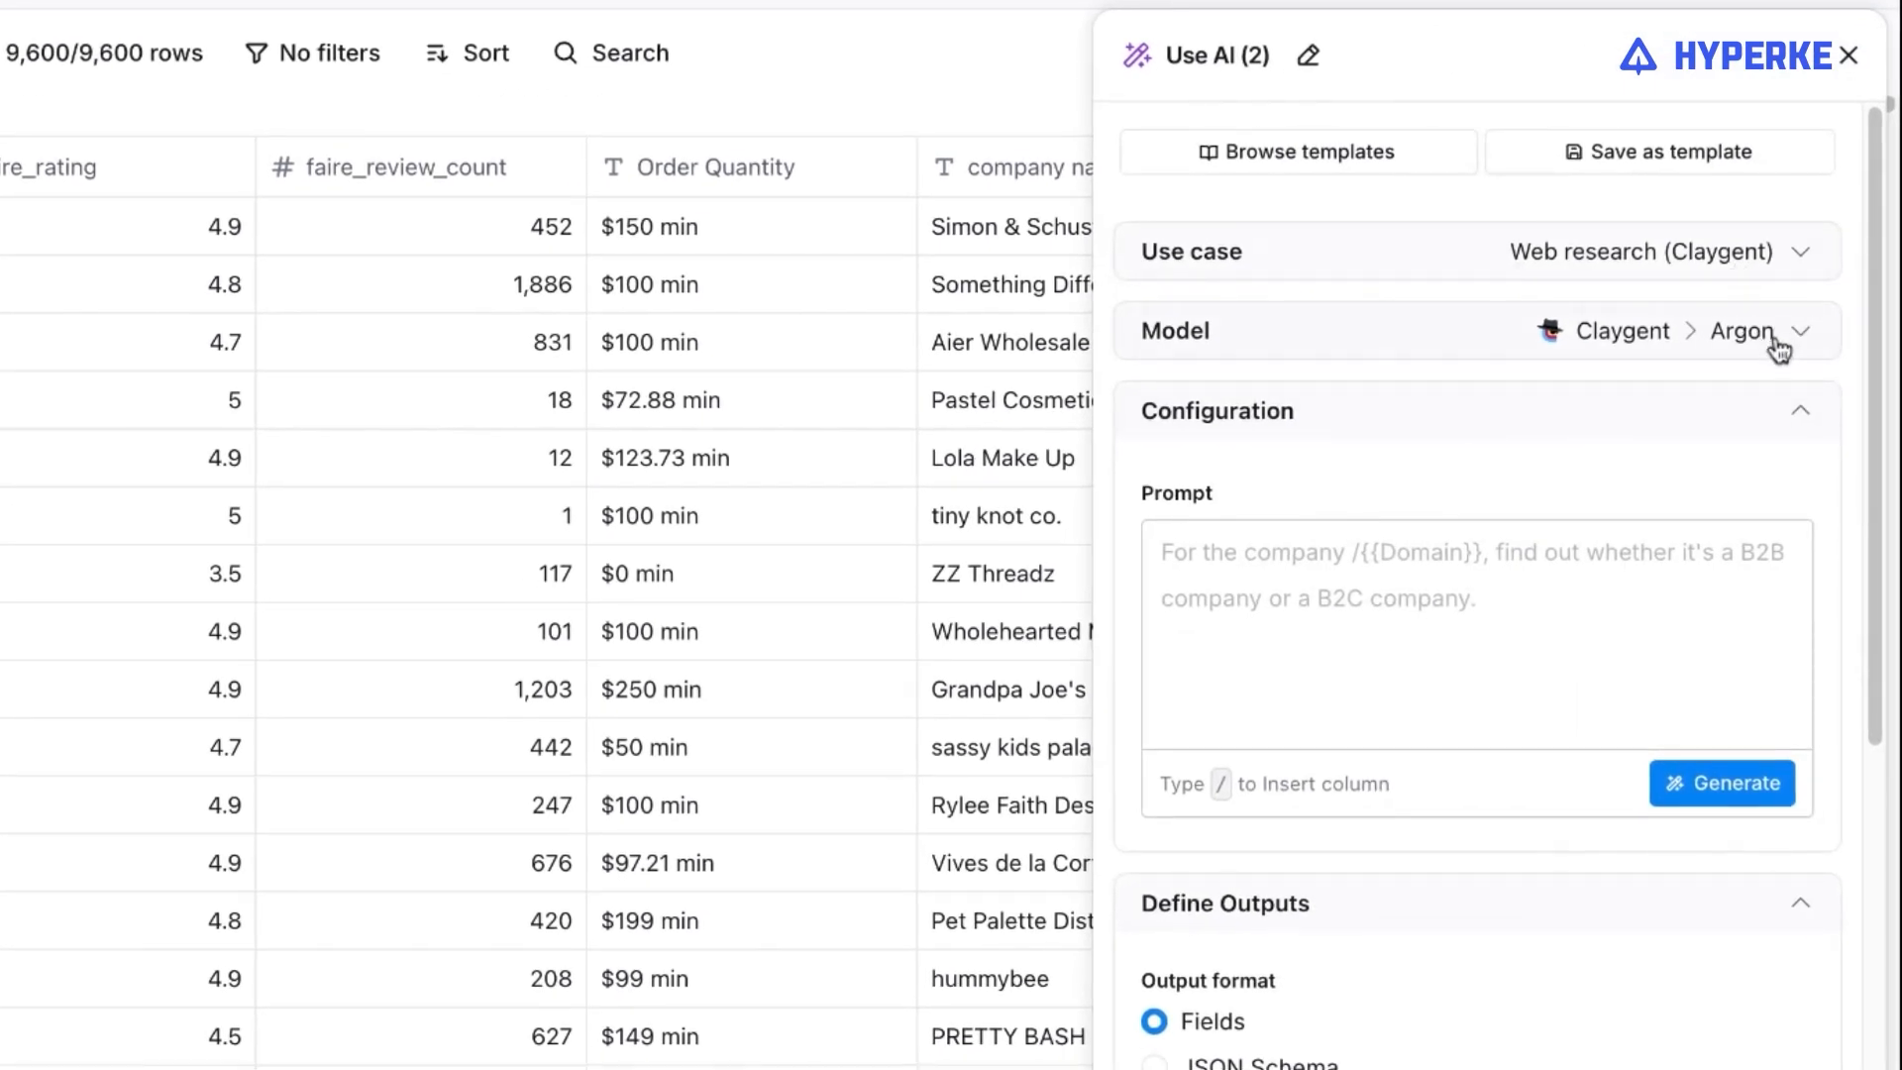
Set the model of the new Use AI web research column to OpenAI GPT 4o Mini.
click(1779, 347)
click(1567, 485)
scroll(1420, 842, down, 2)
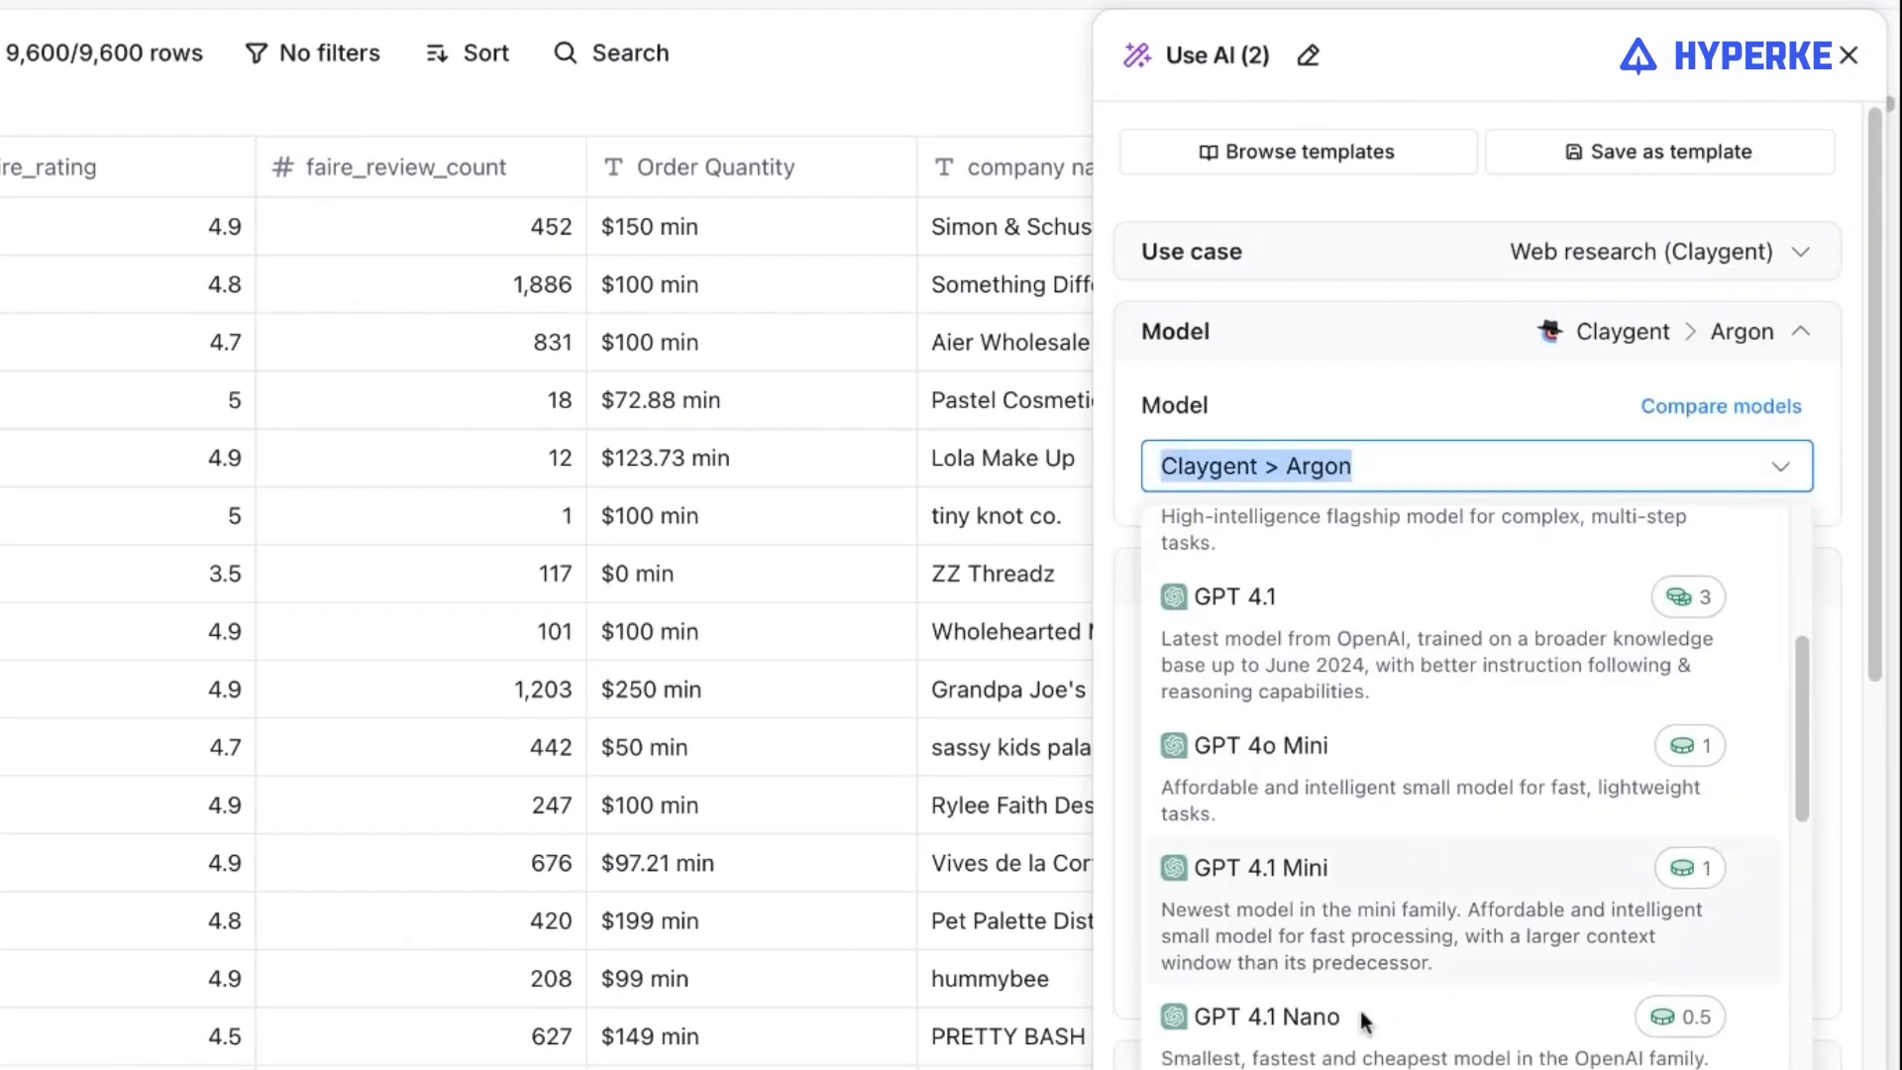
click(1453, 743)
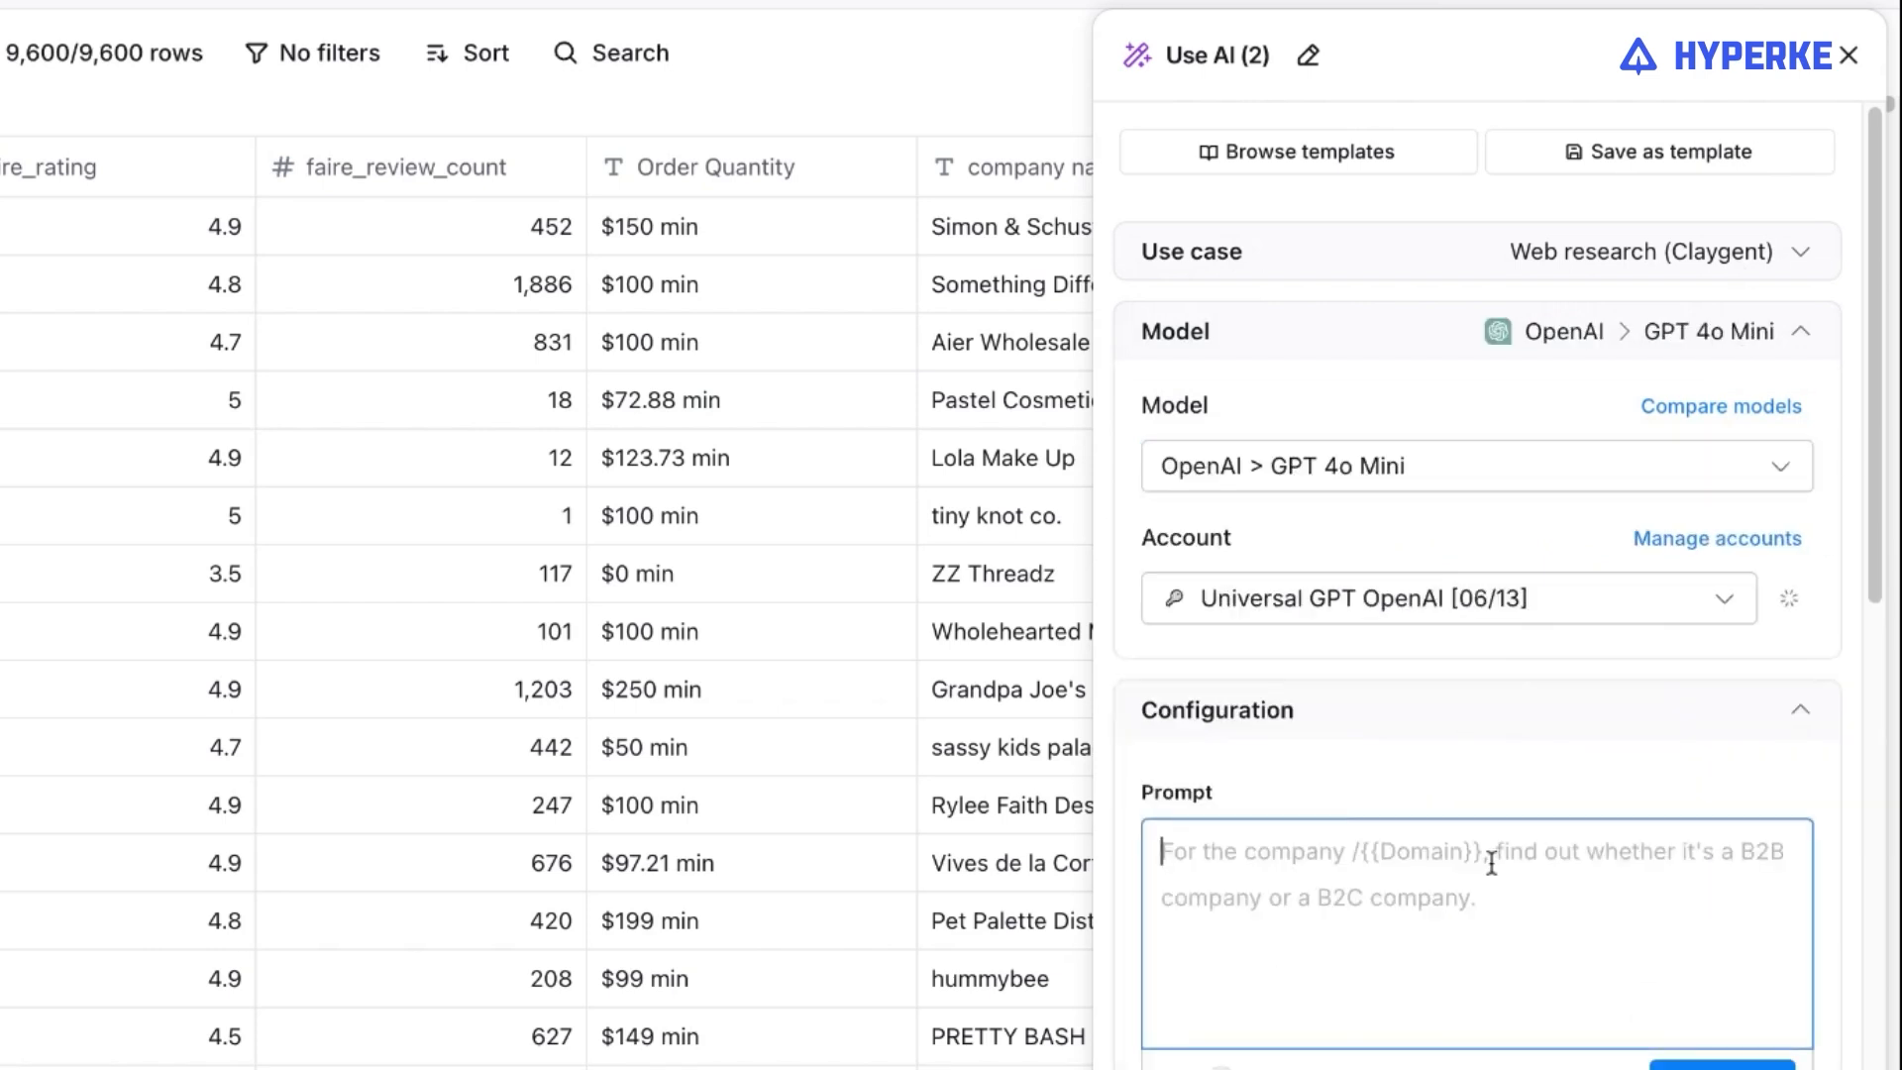
Write the prompt "1. Make a google search: {company name} linkedin 2. Return the first URL that contains the word linkedin in the URL string".
text(Make a google search:)
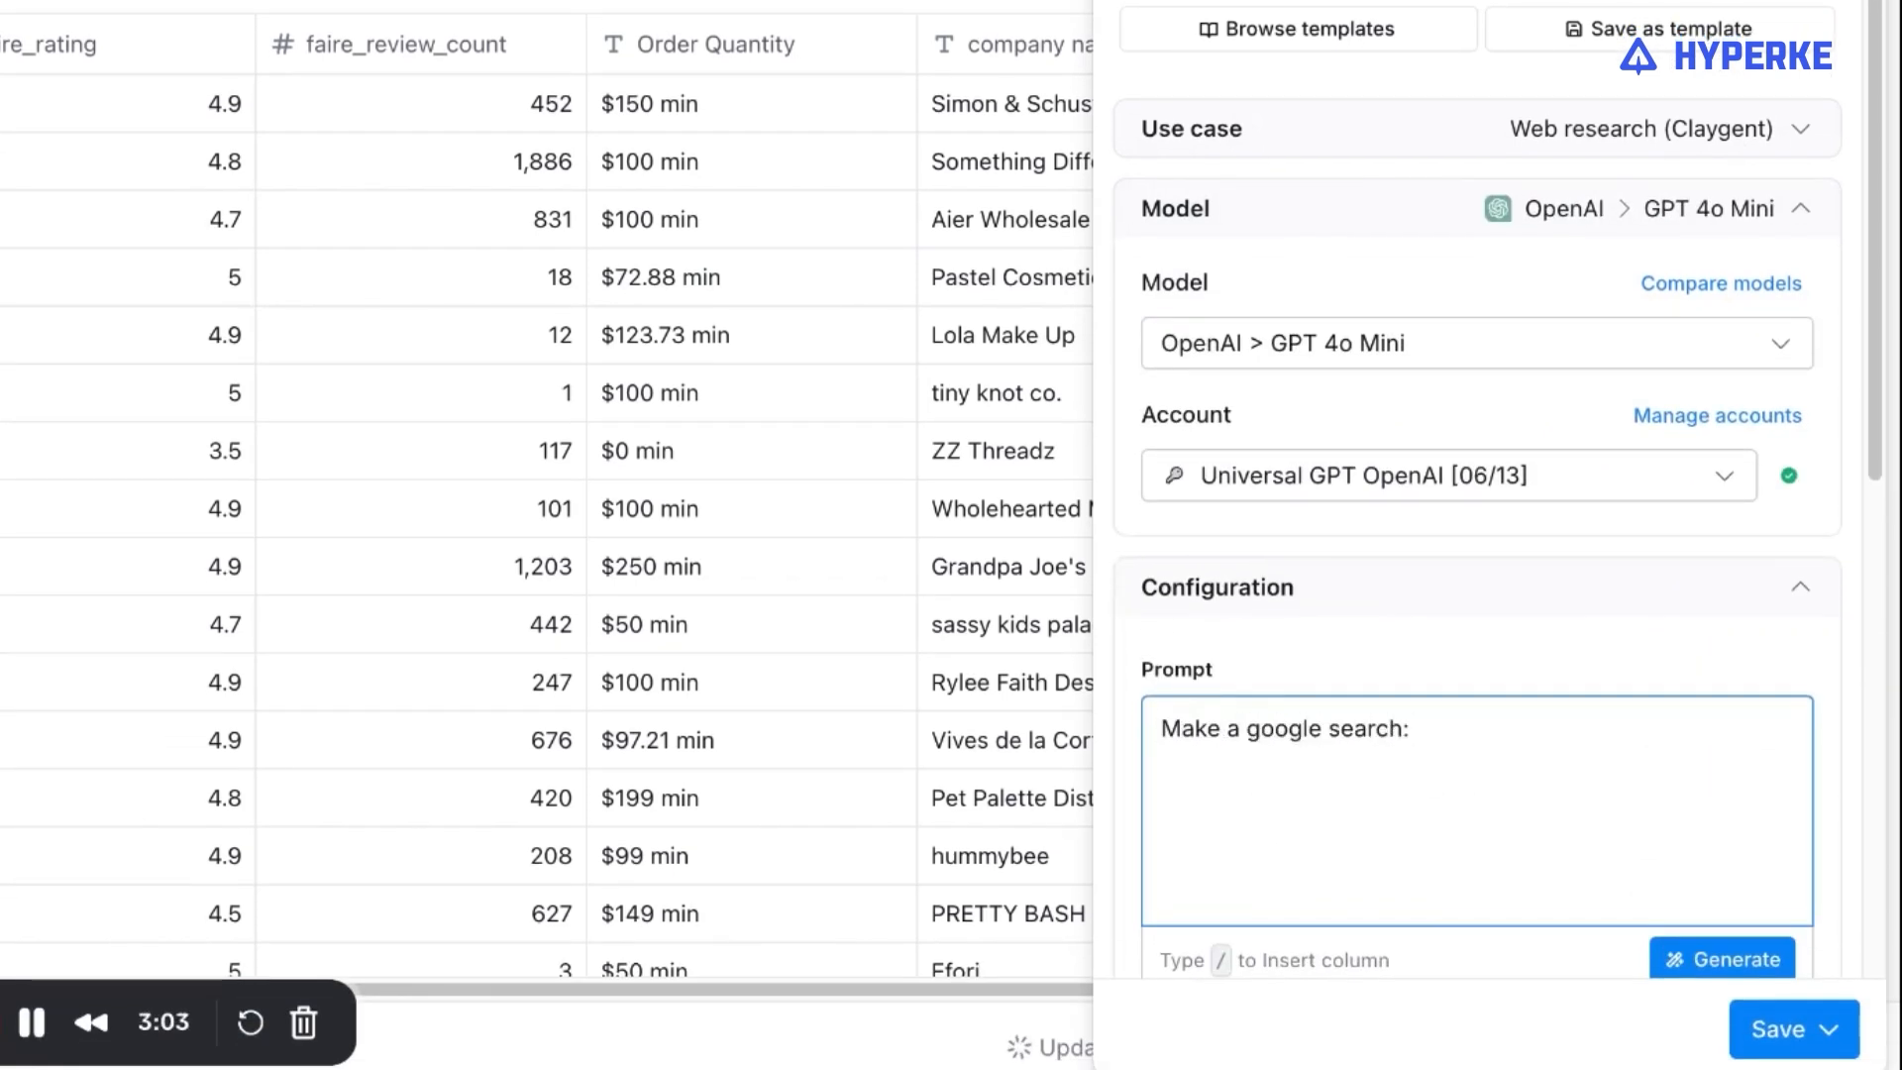
text(/company)
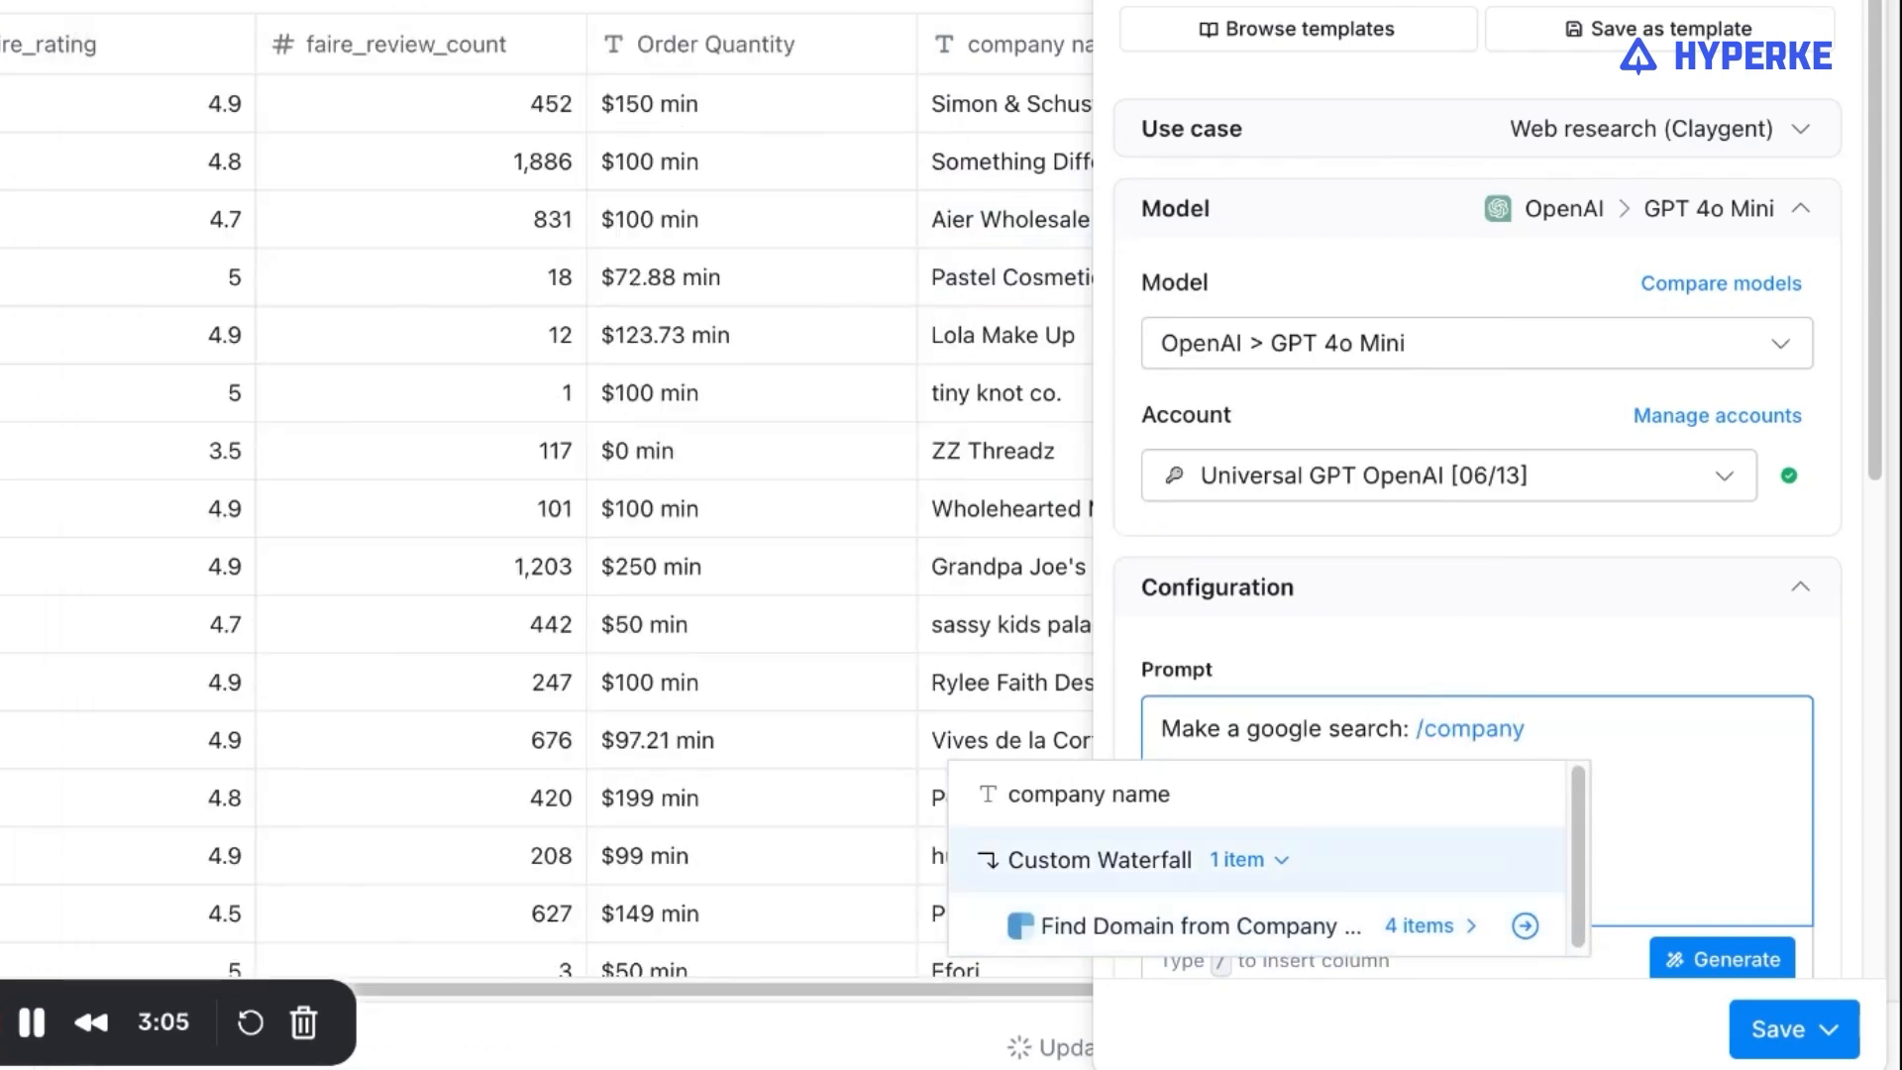
key(Return)
click(1161, 733)
text(1.)
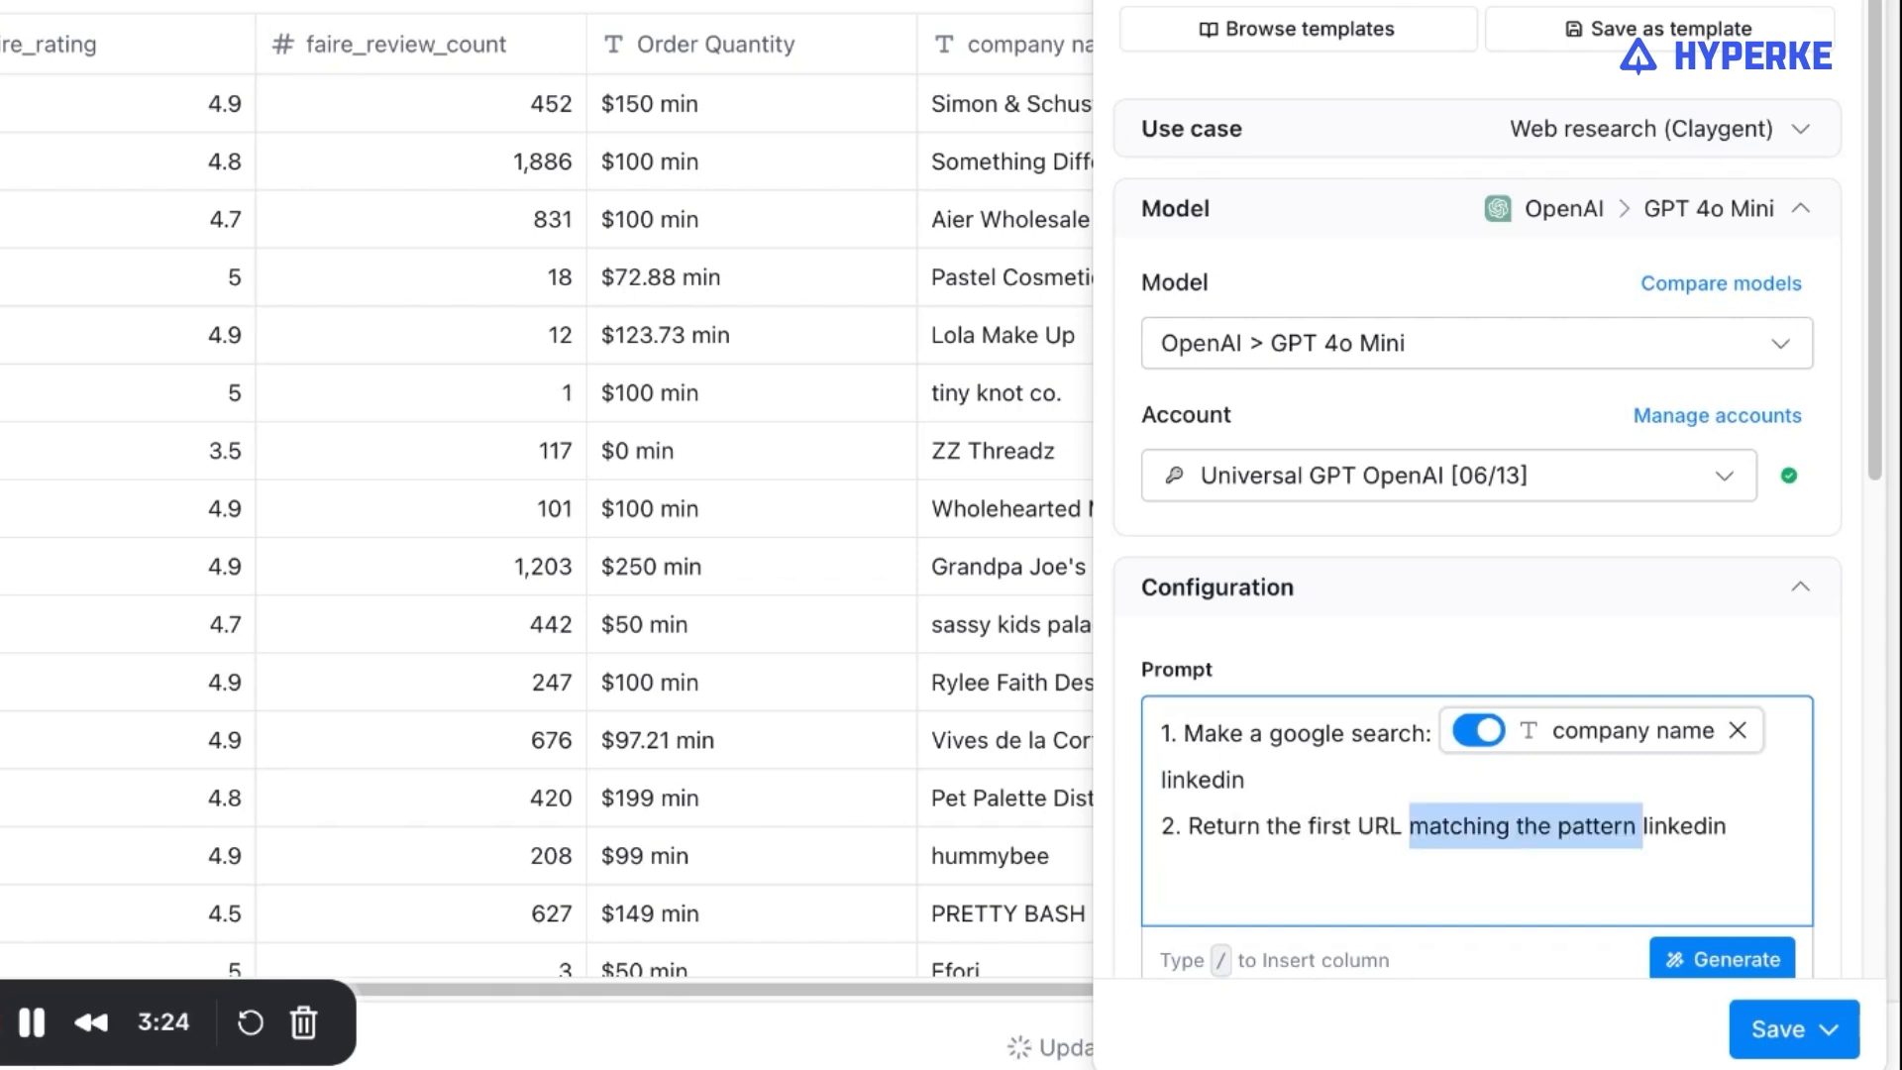
text(t)
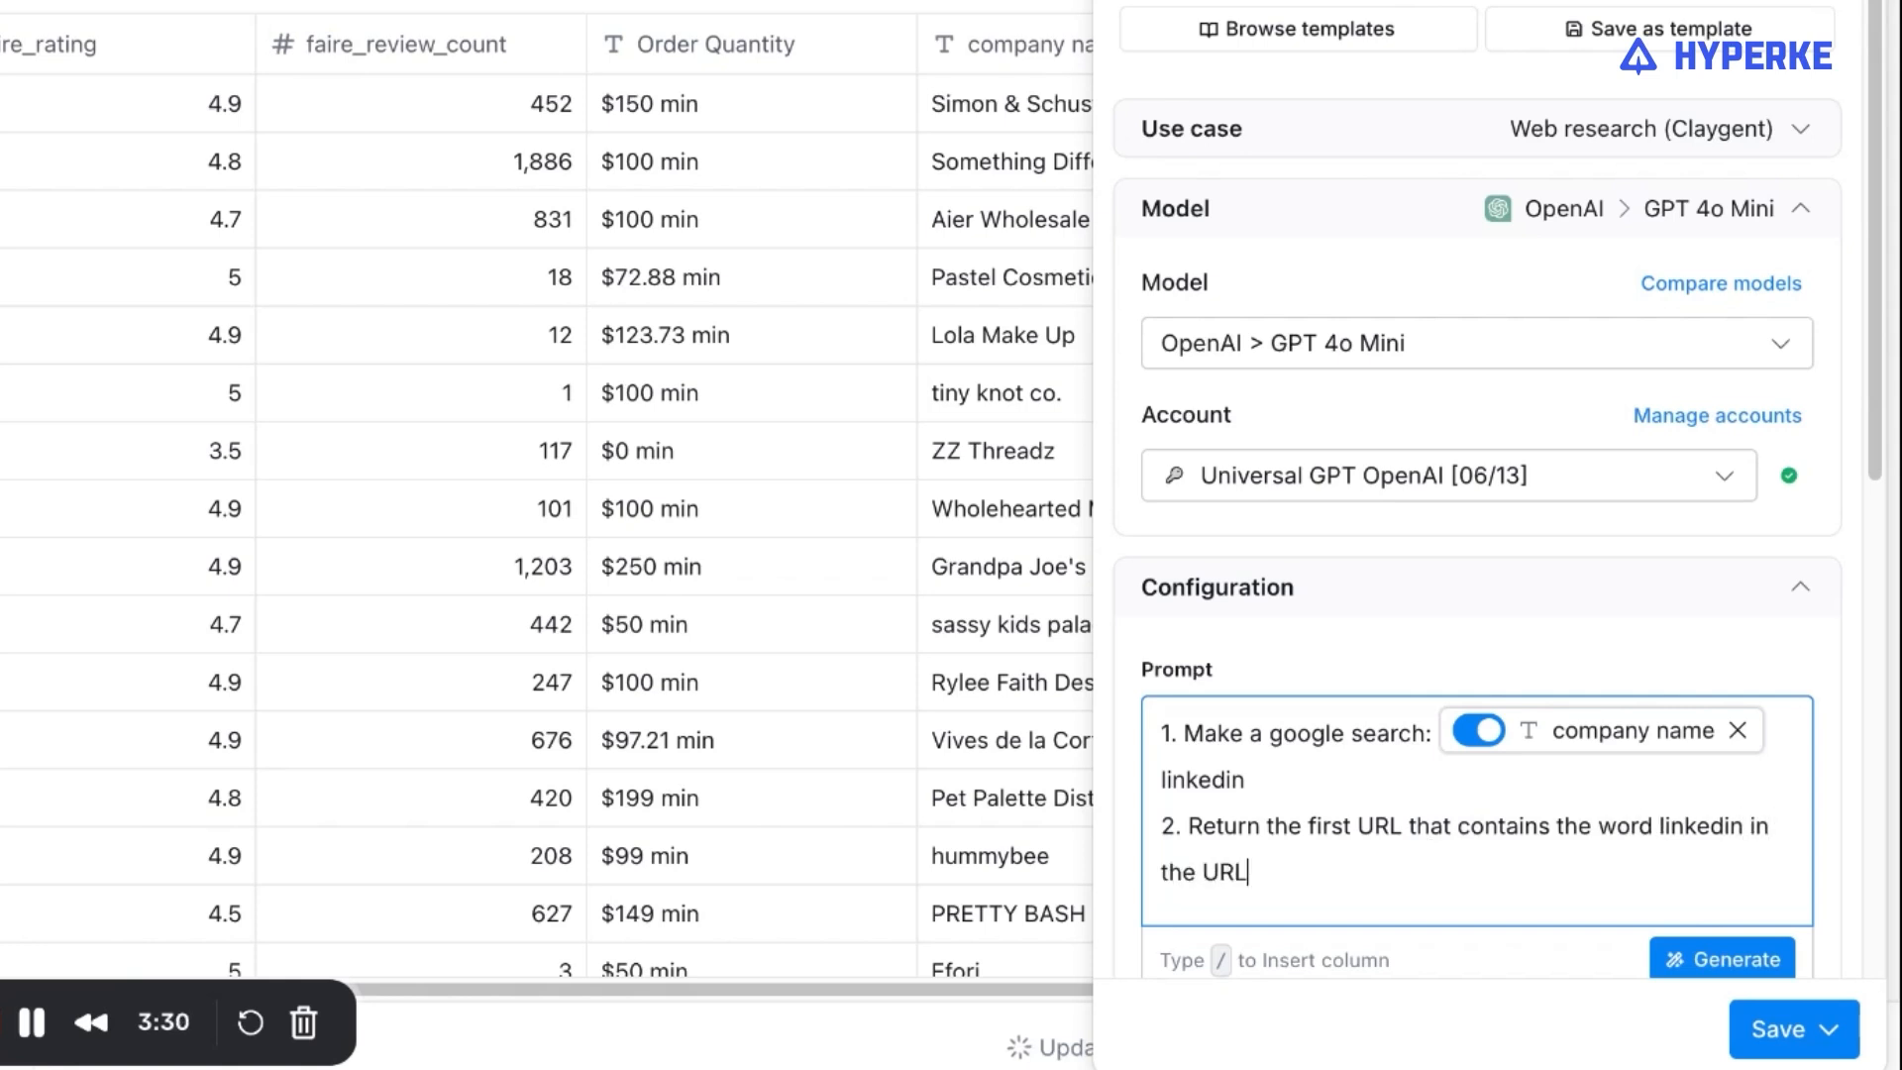
text(ing)
Set the maximum cost to $0.001, and save and run the LinkedIn URL column on the first 10 rows.
scroll(1443, 704, down, 4)
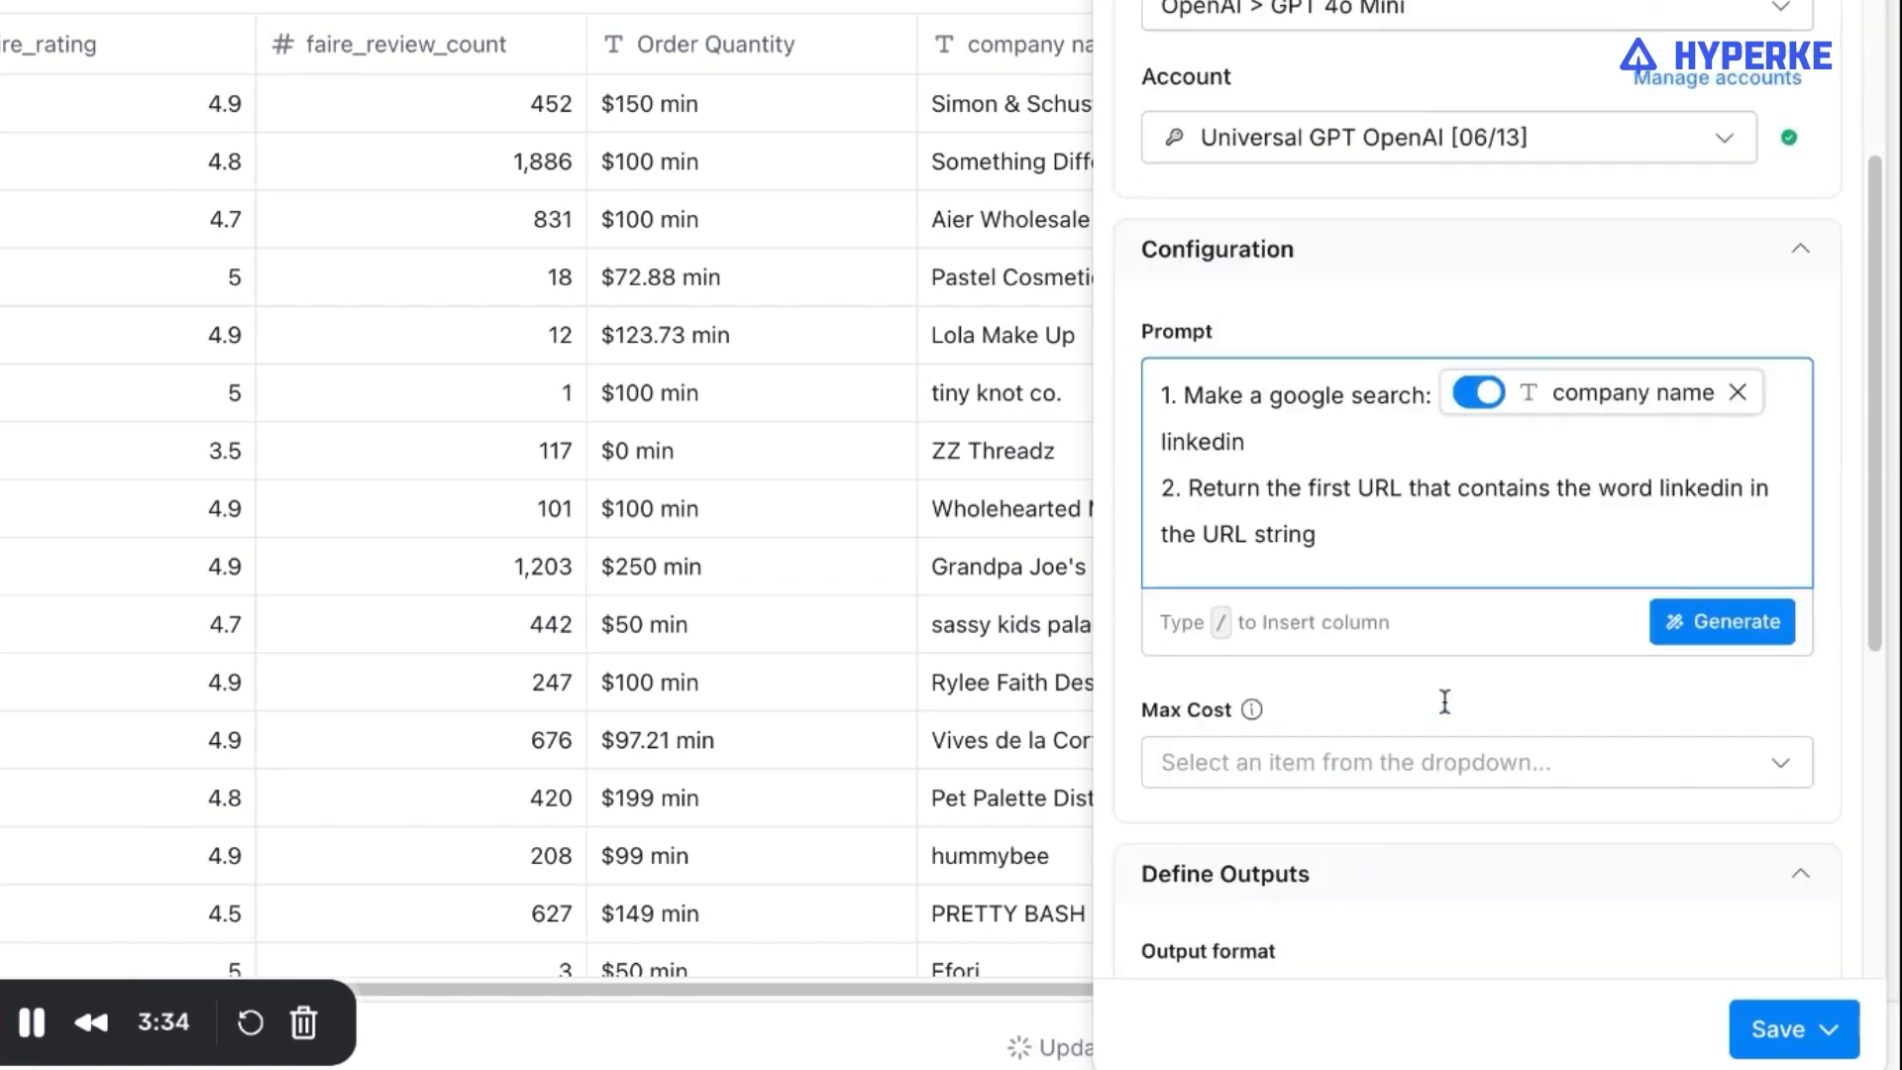
click(1446, 759)
click(1358, 153)
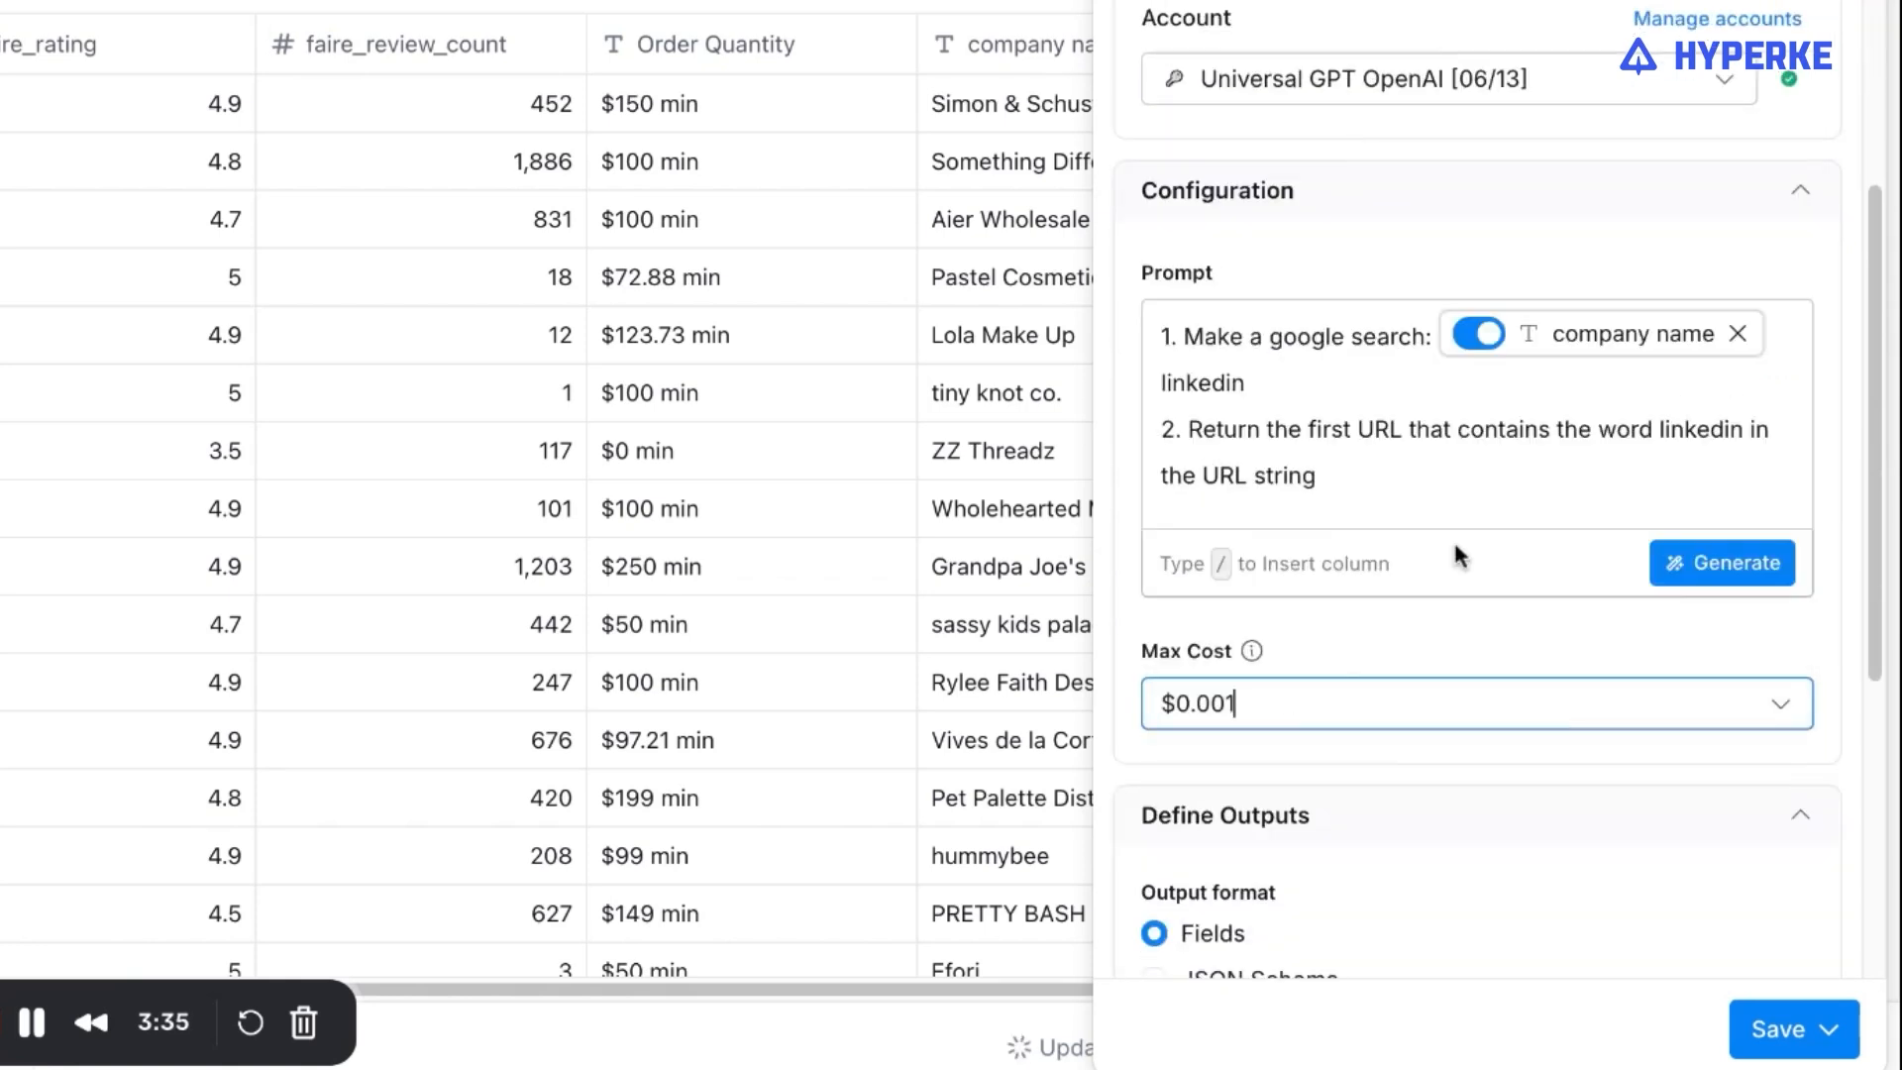
click(1827, 1028)
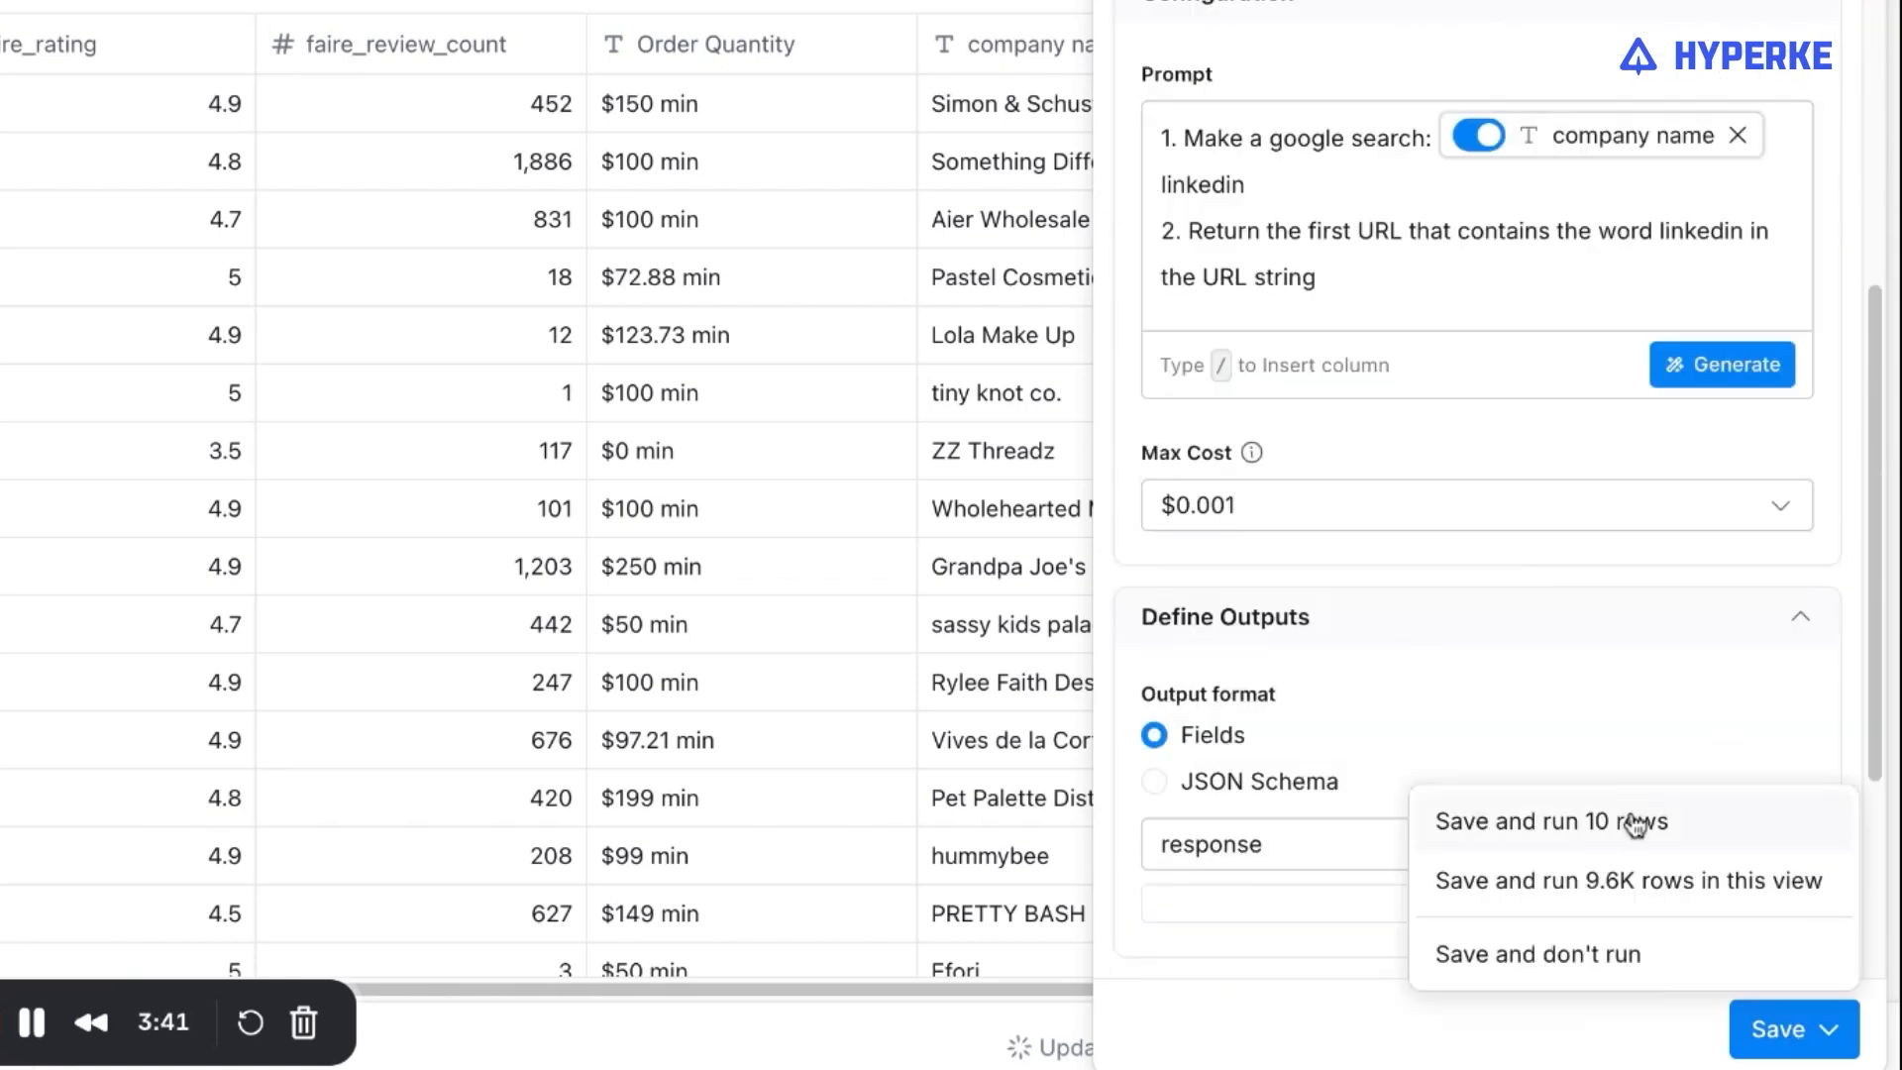
click(1634, 822)
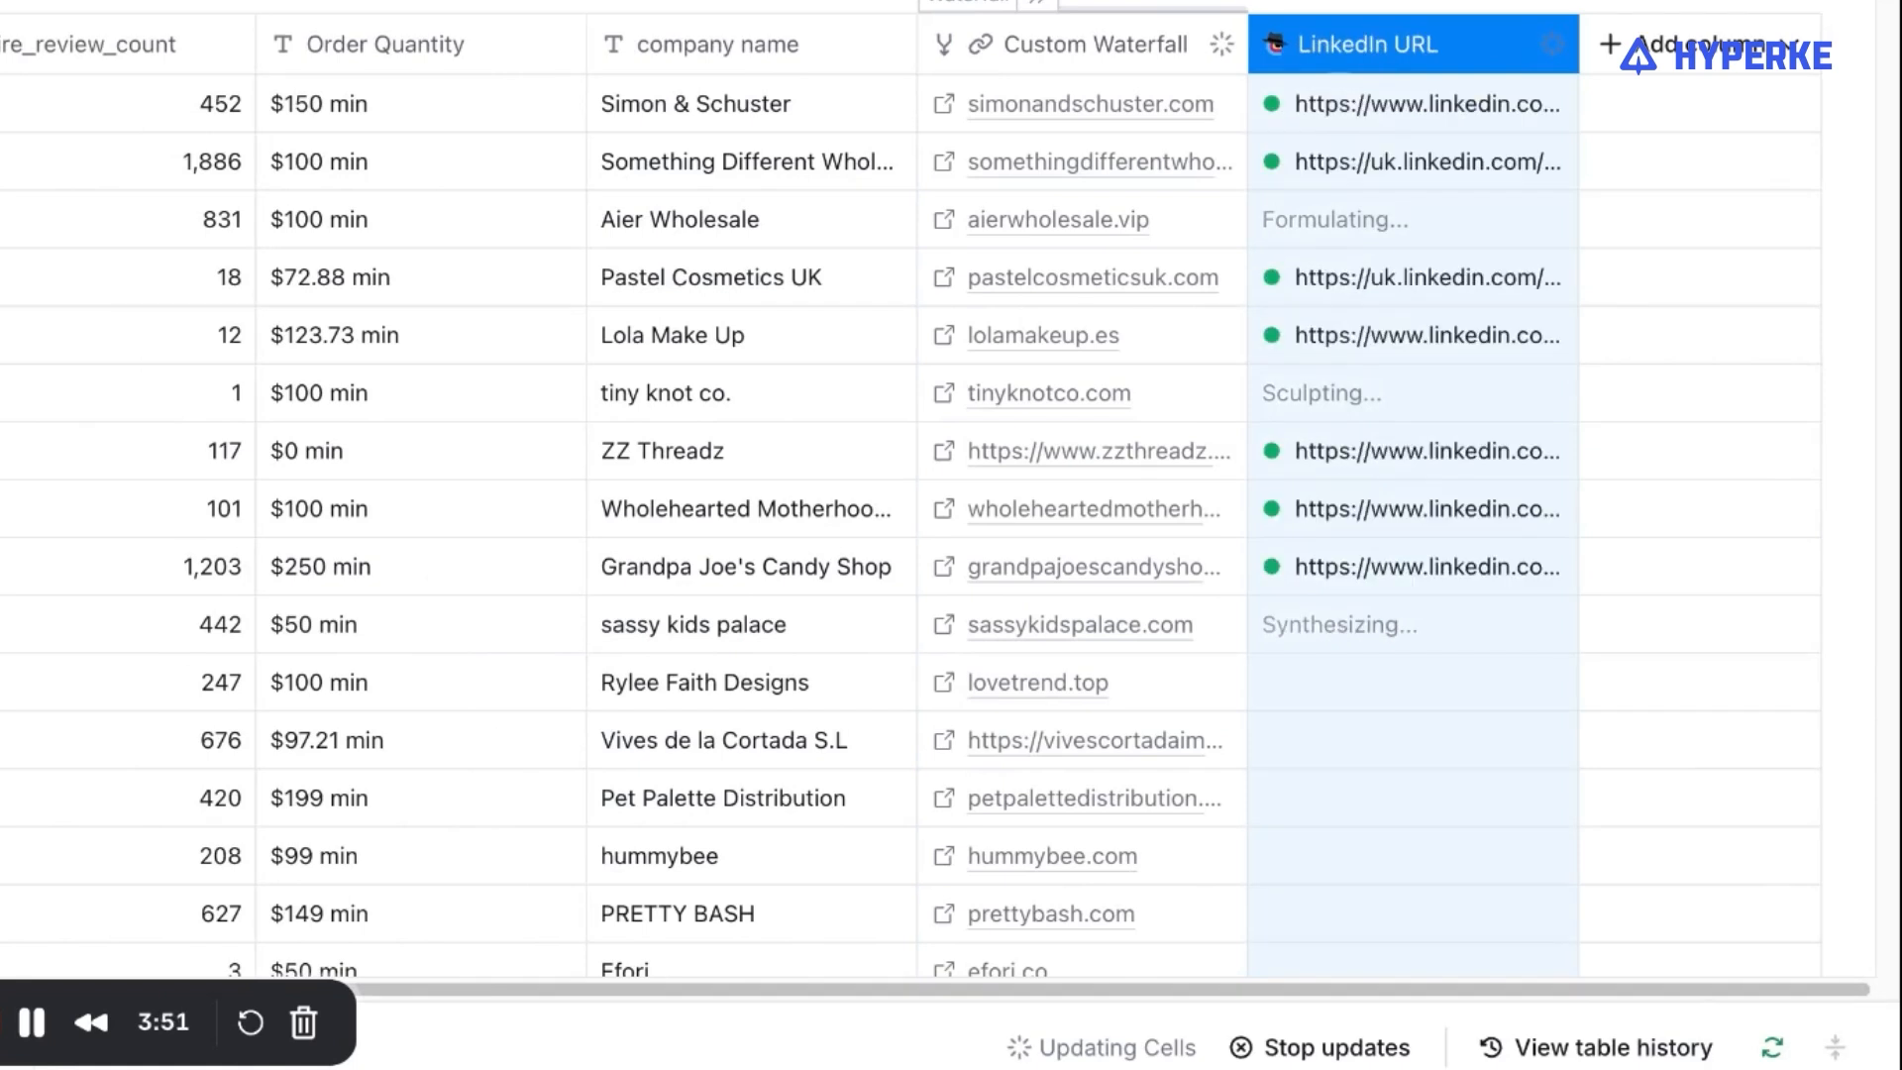
Examine the LinkedIn URL cell details for Simon & Schuster, including the response, reasoning and AI provider cost.
click(1461, 121)
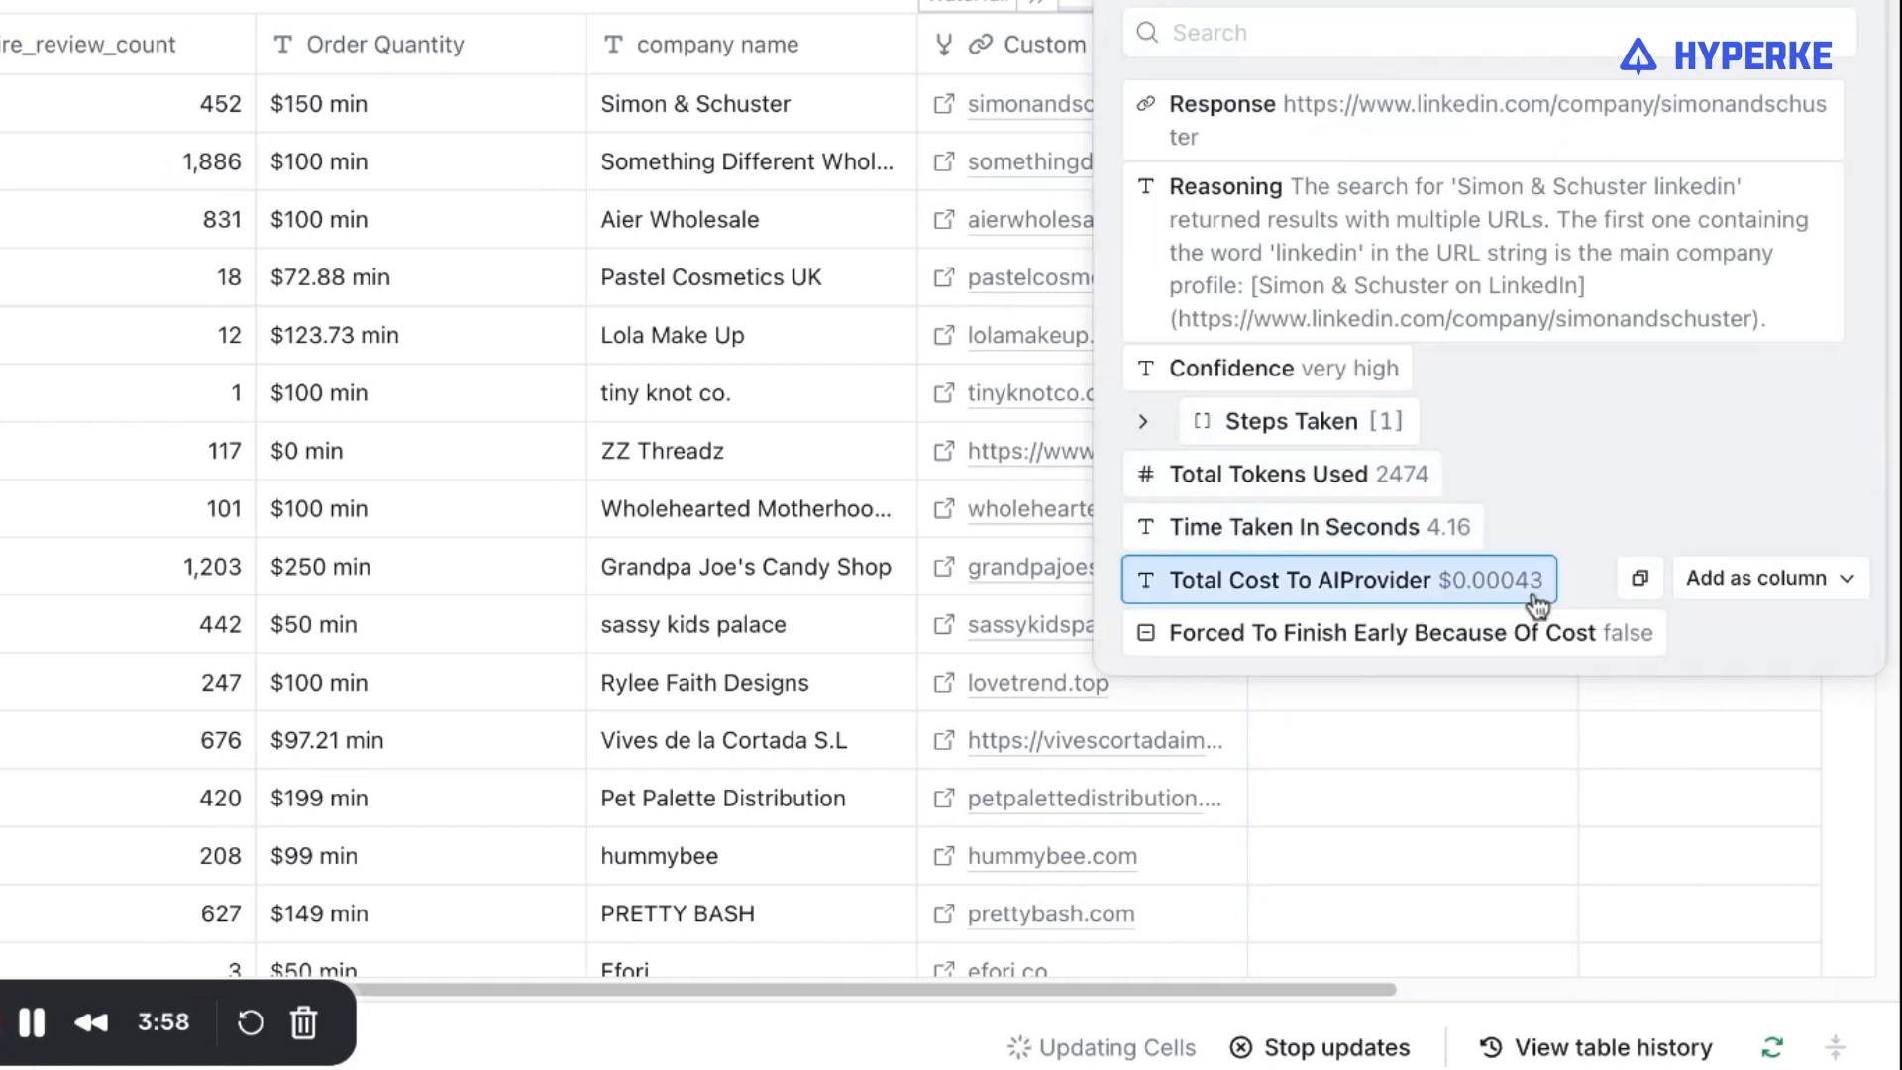
click(1882, 4)
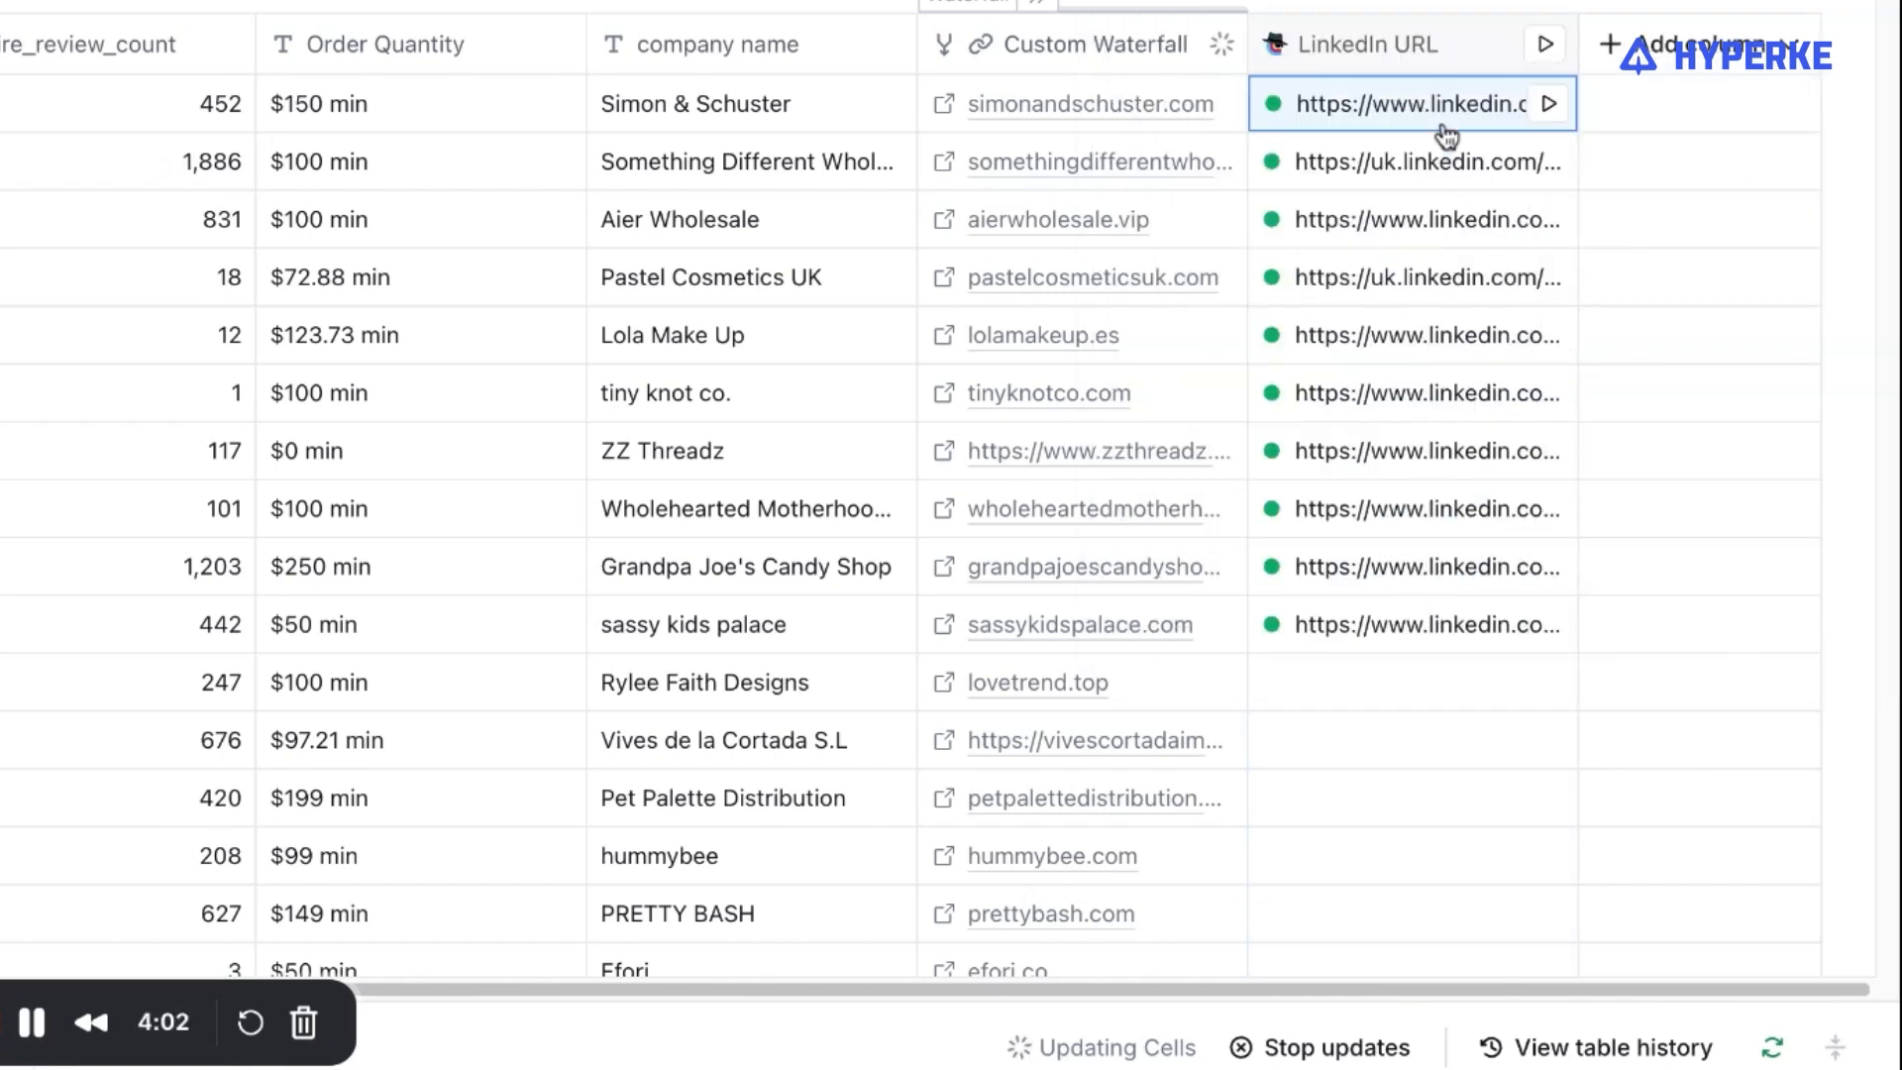
click(1407, 118)
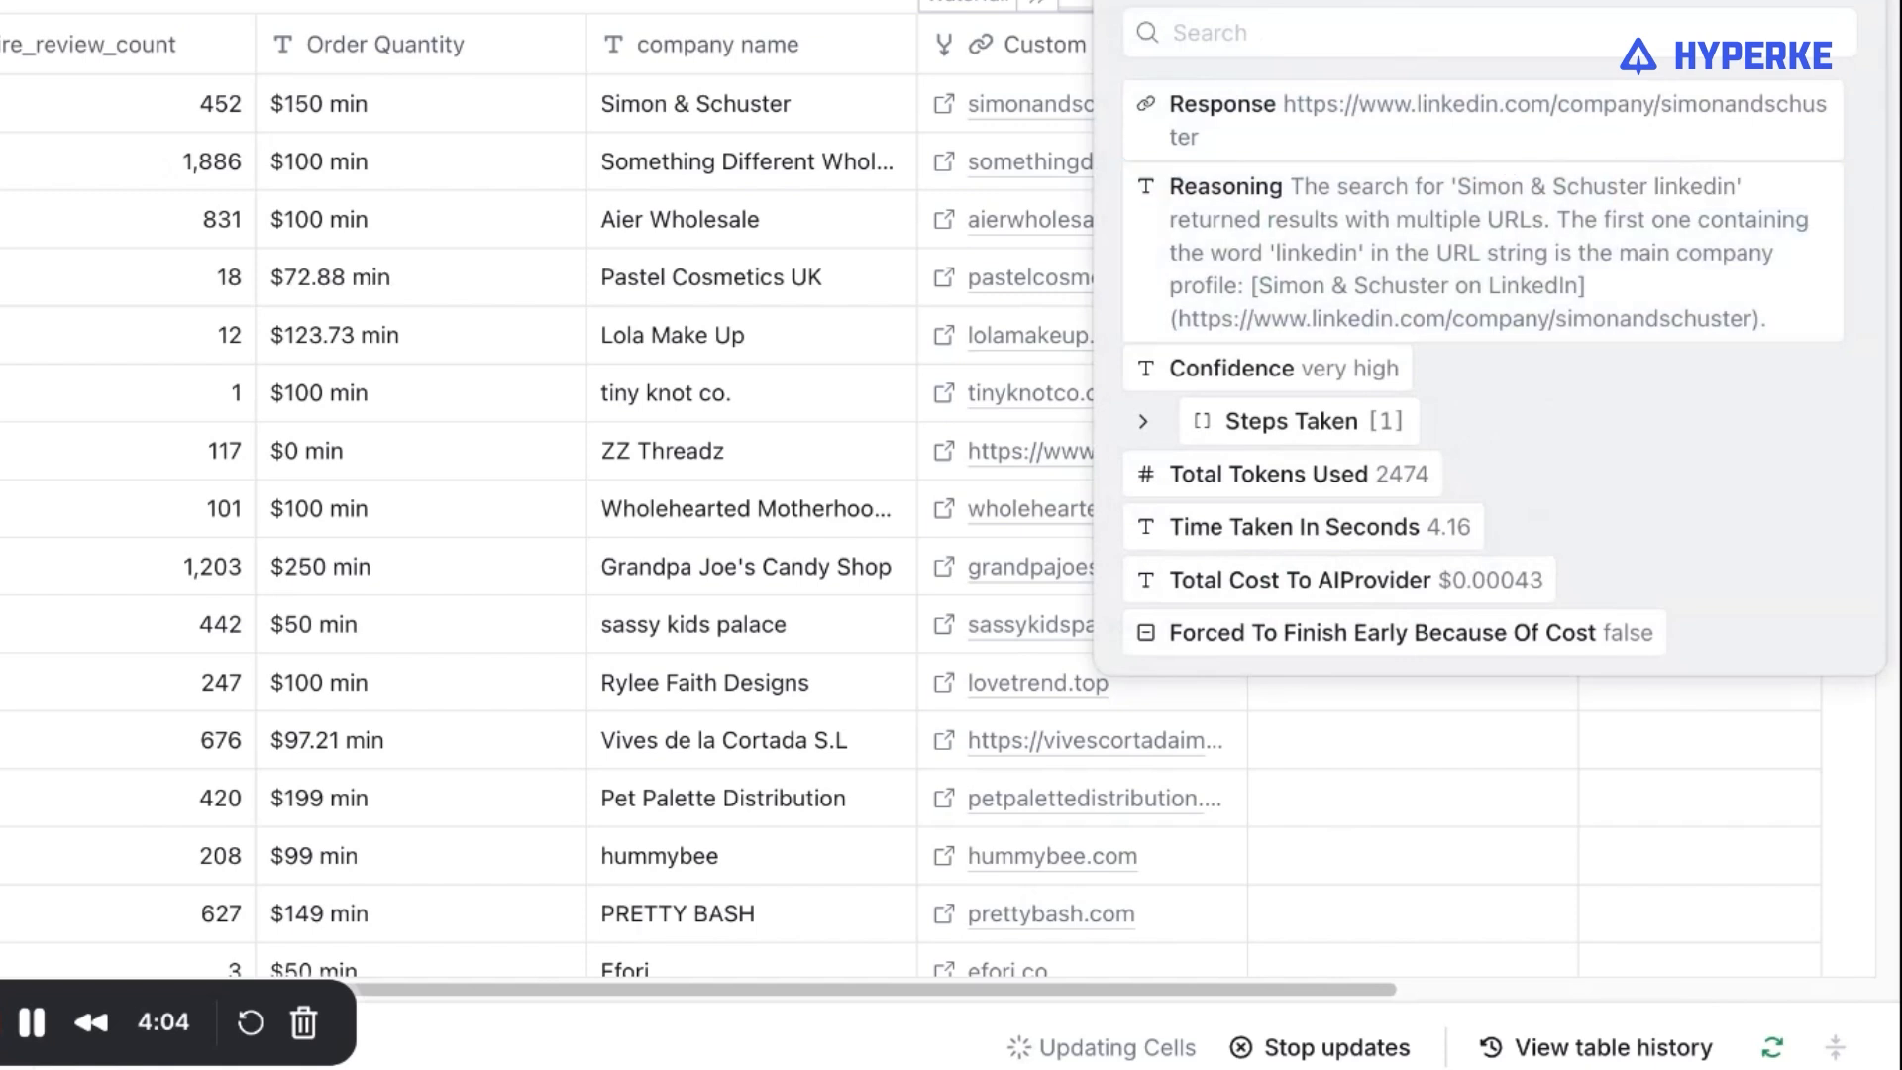
click(1862, 3)
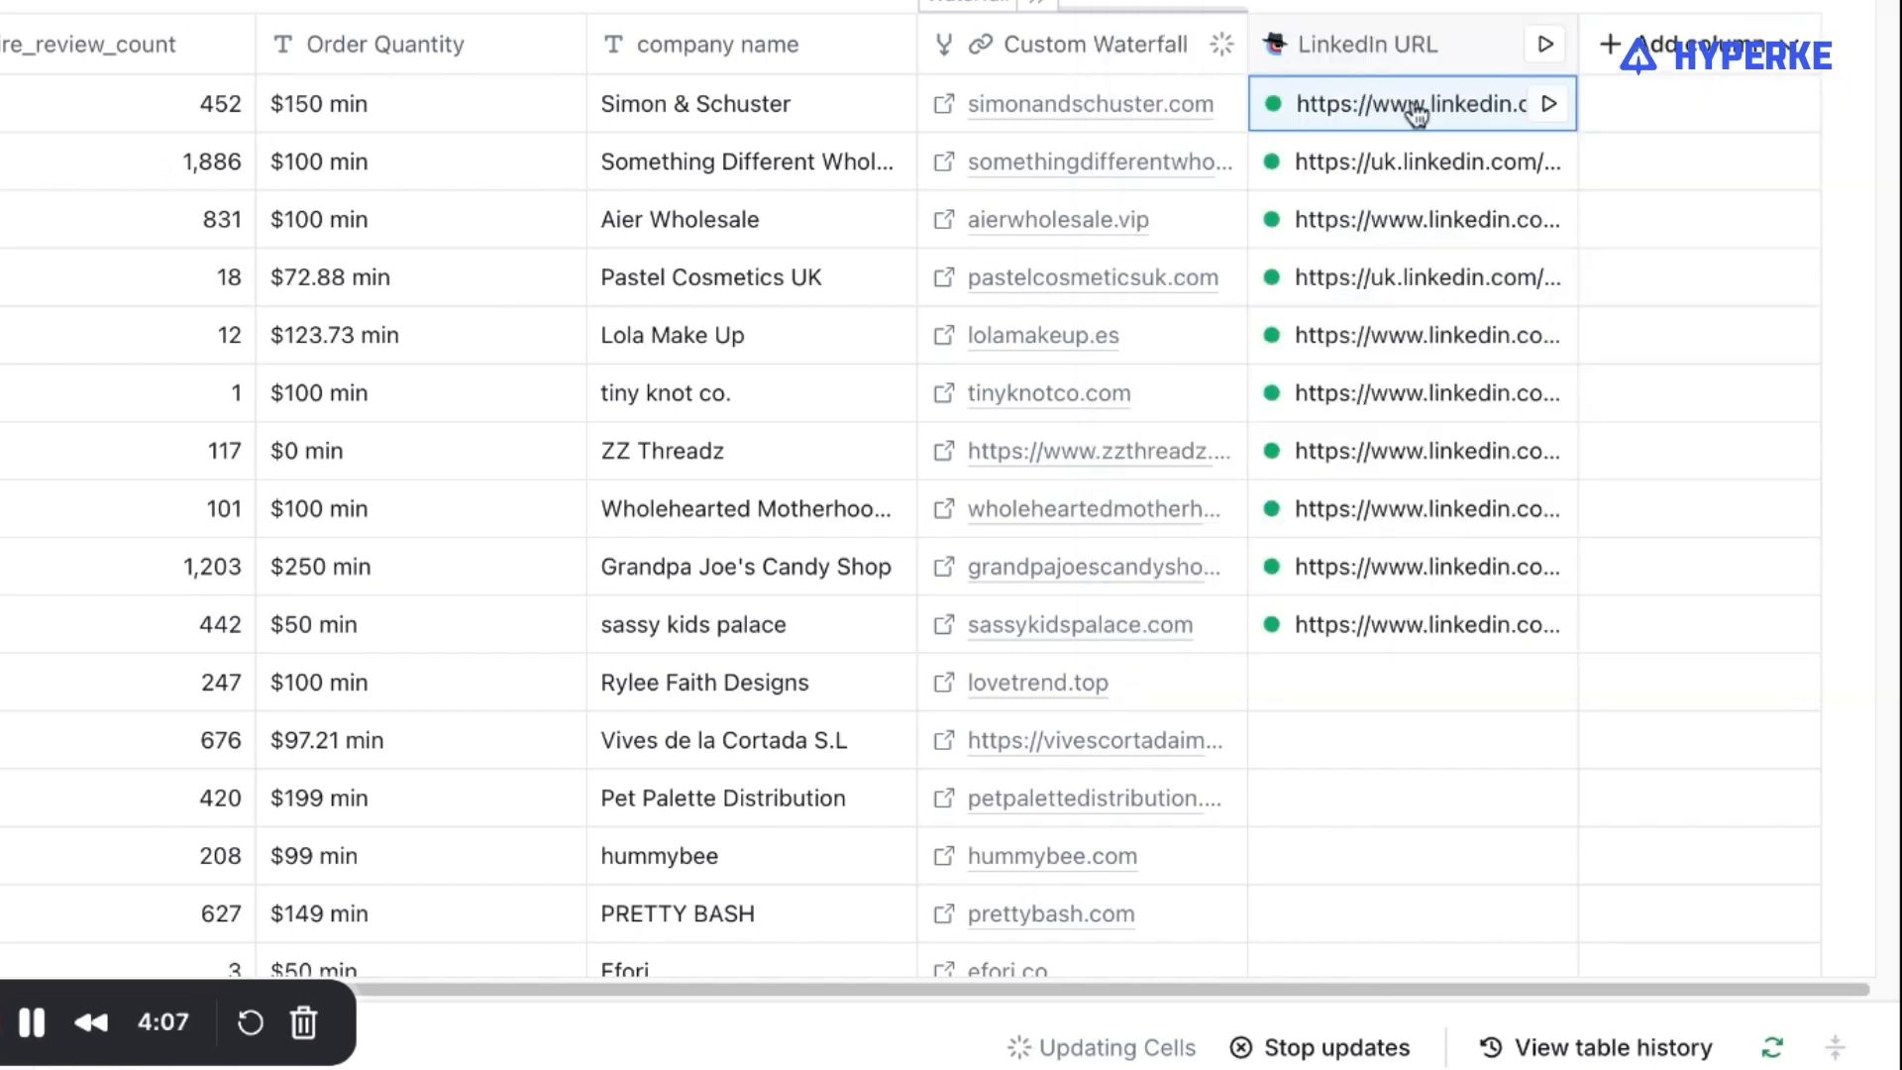
Open Simon & Schuster's LinkedIn company page from the LinkedIn URL result and browse its People section.
click(1416, 114)
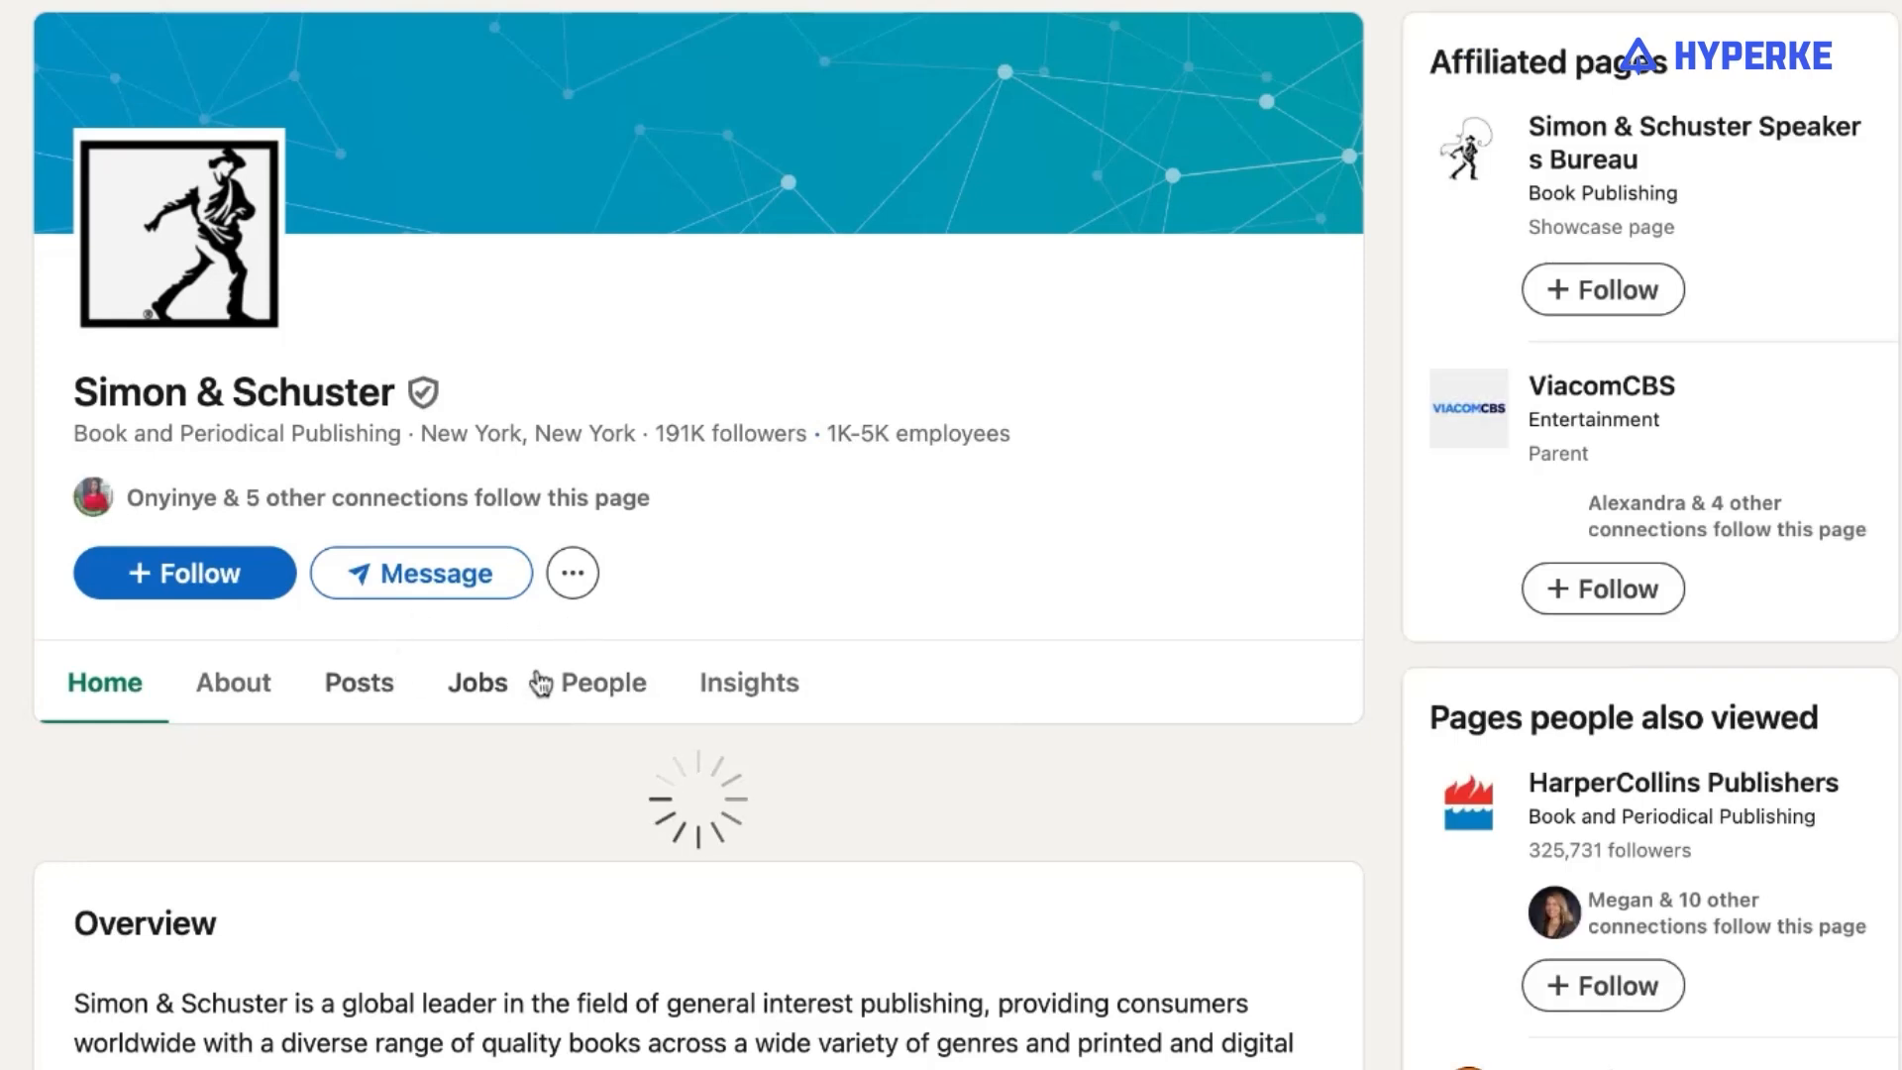
click(573, 687)
scroll(1021, 565, down, 3)
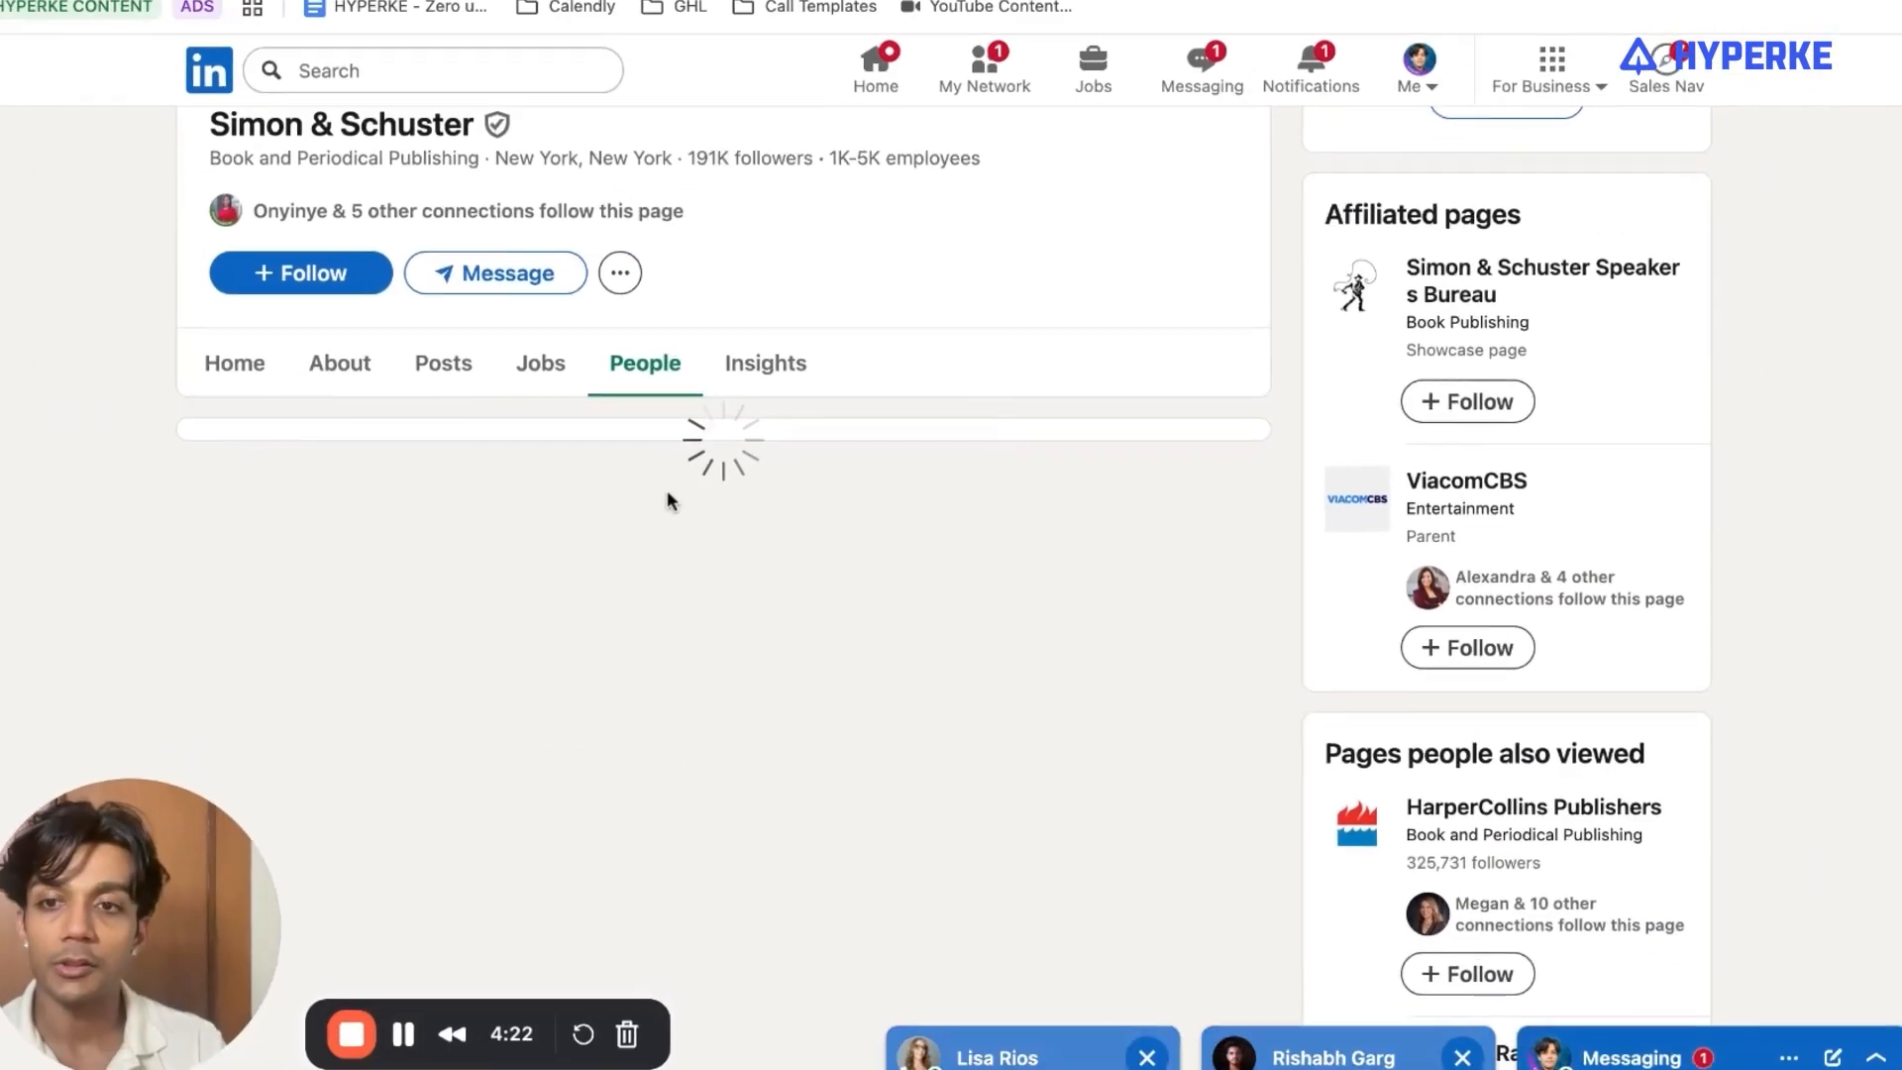
scroll(683, 568, down, 5)
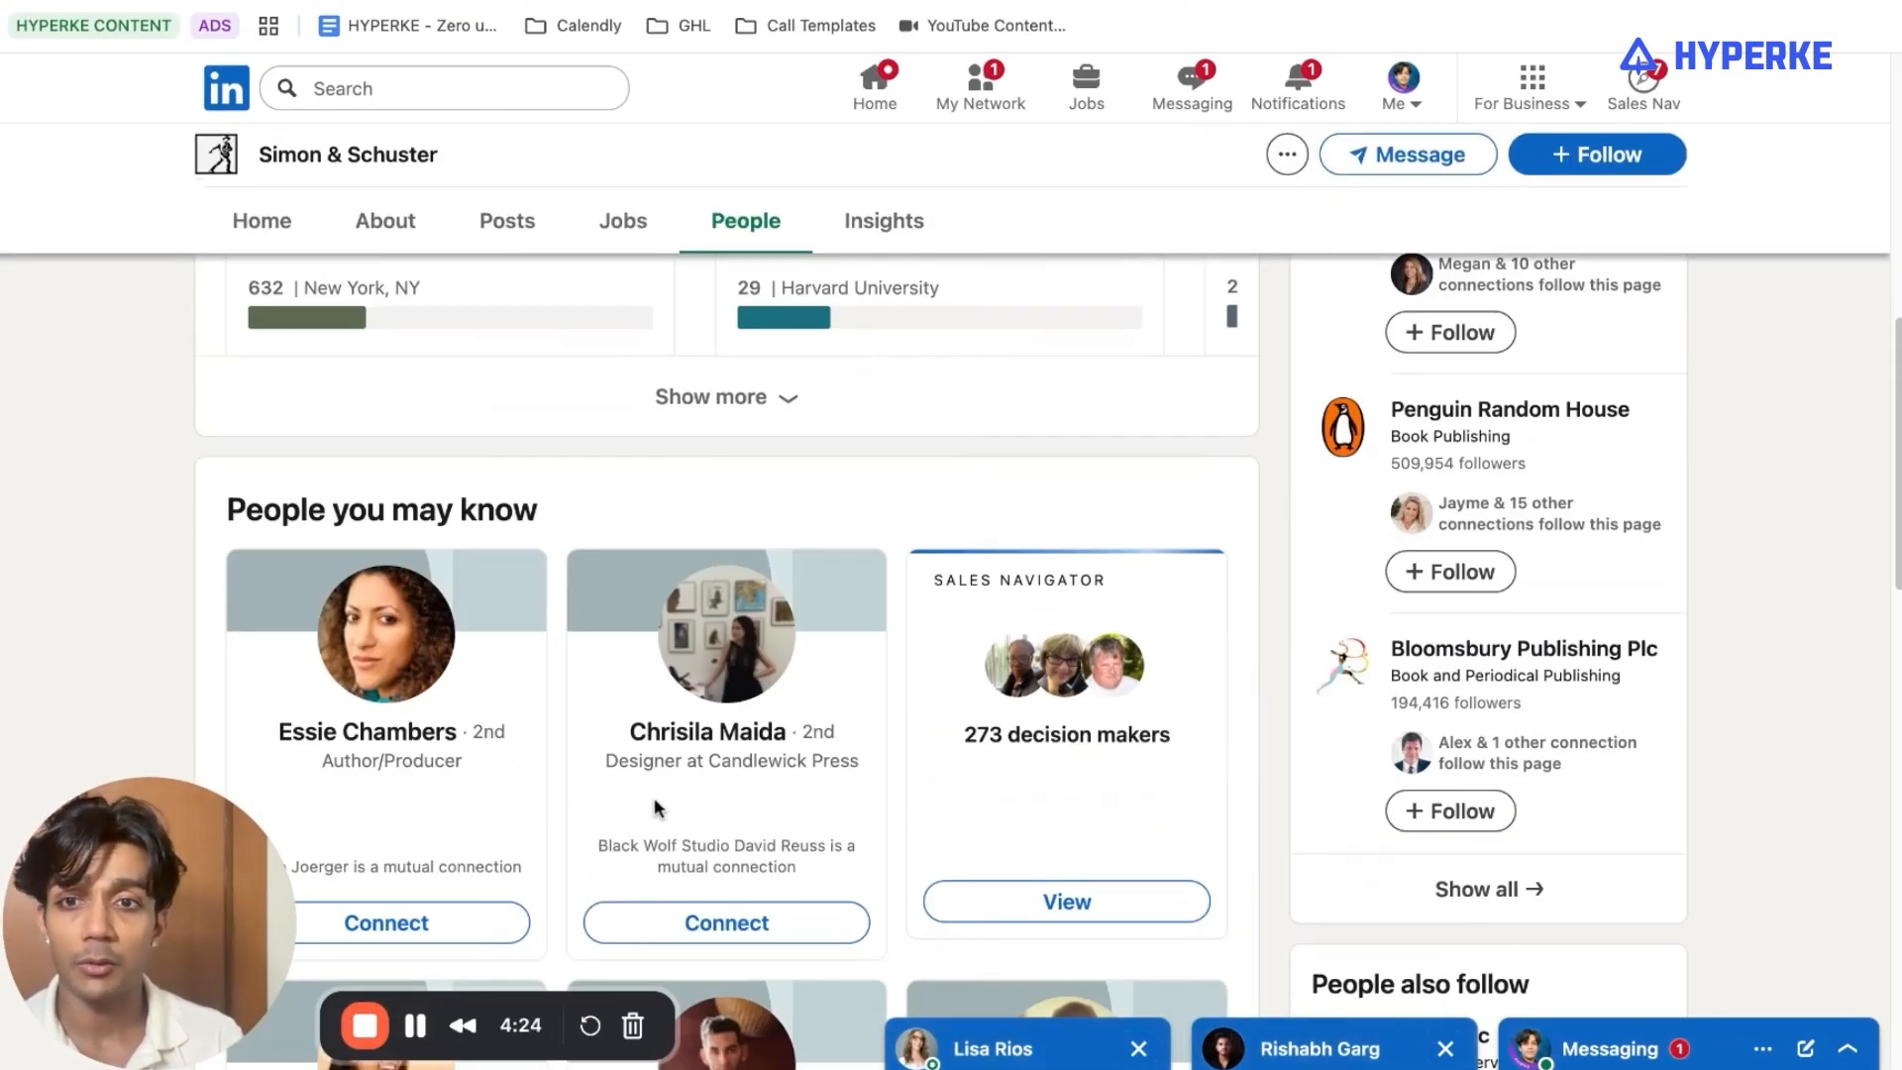
scroll(959, 679, up, 10)
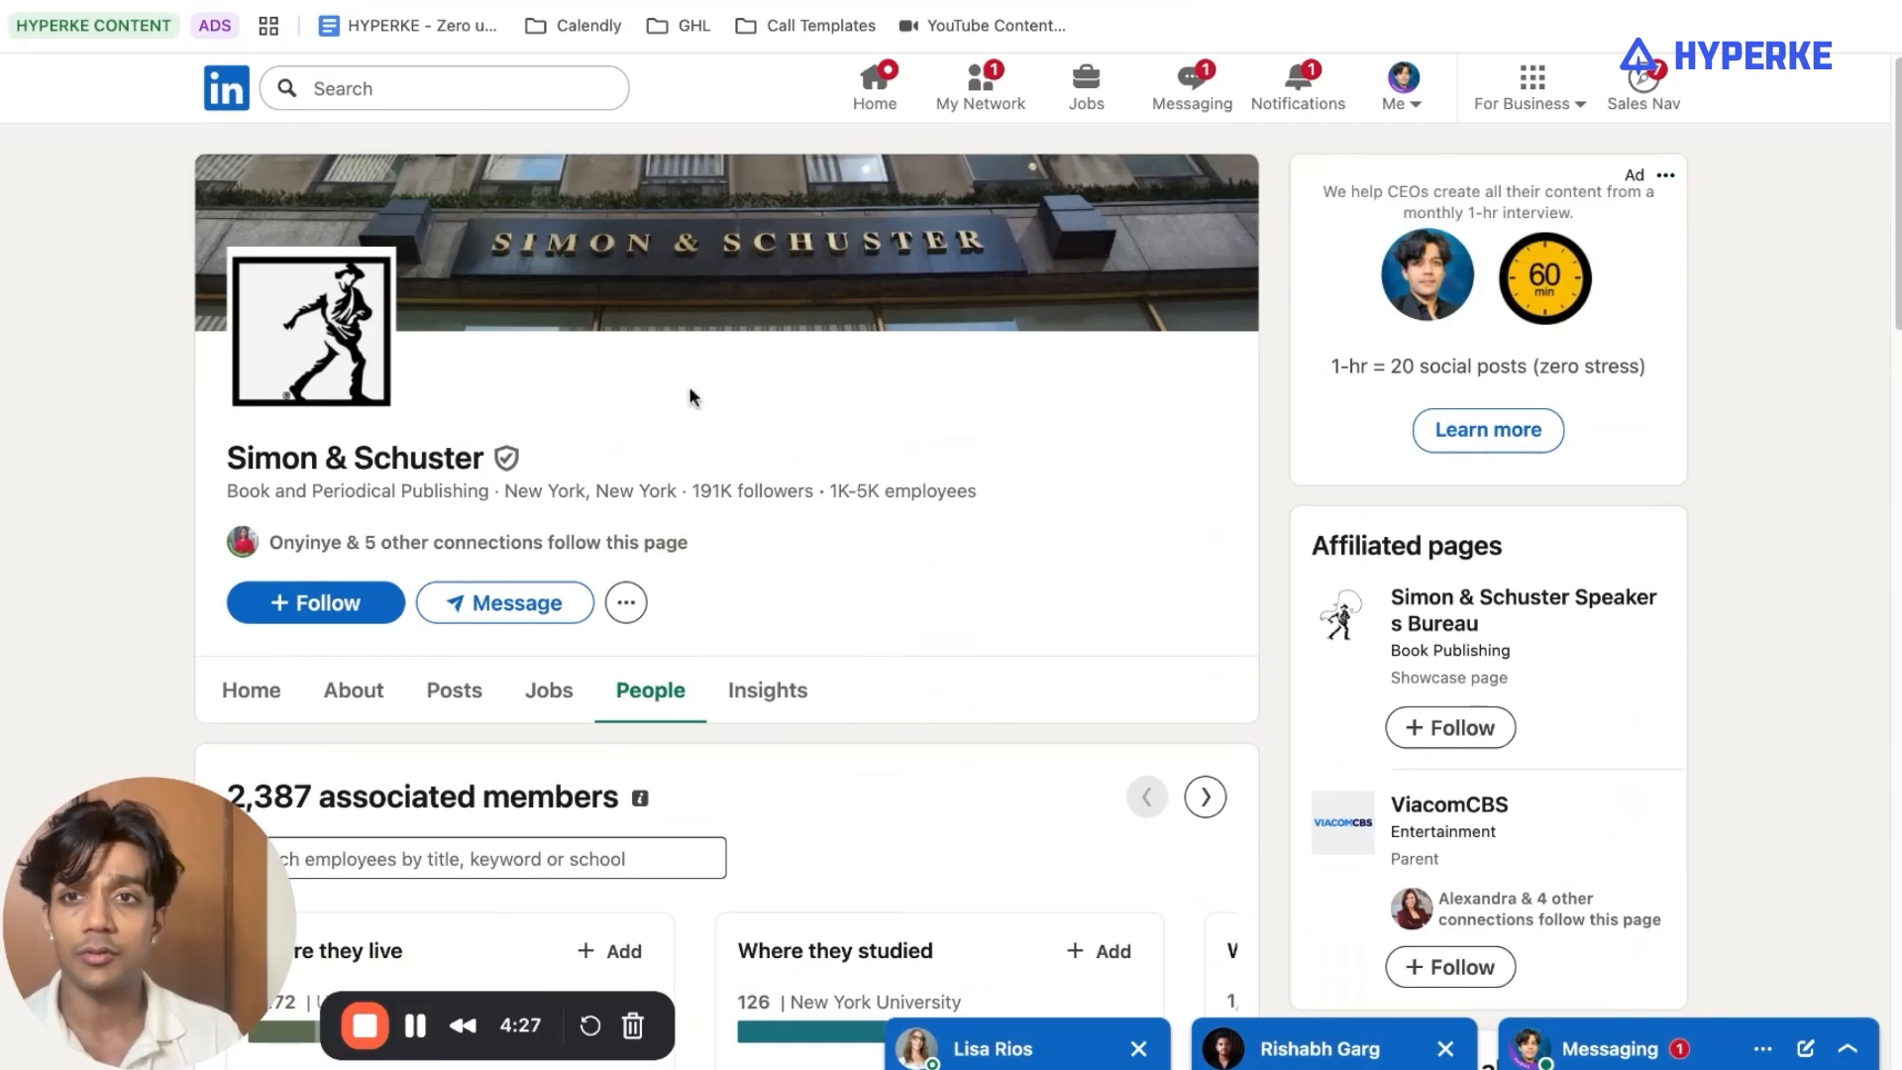